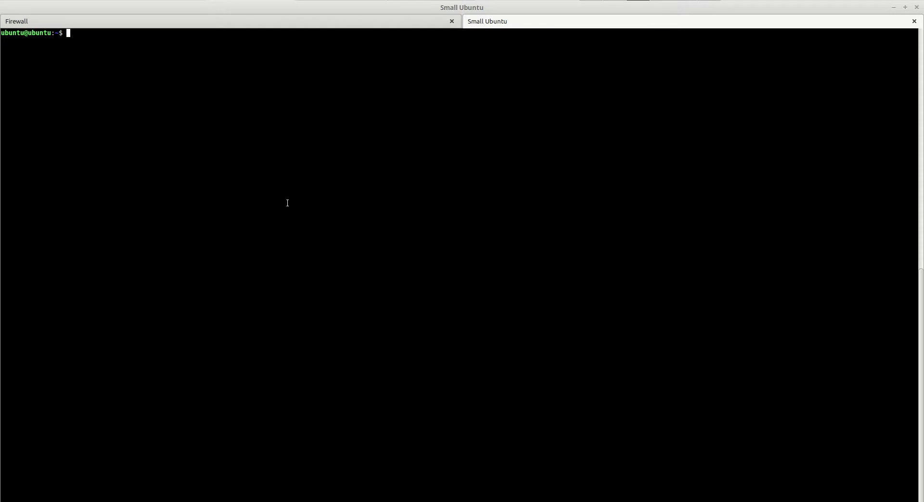
- List the home directory, run the csc-lb-pac.generator-nc-01.sh script and answer Yes to continue
text(ls)
key(Return)
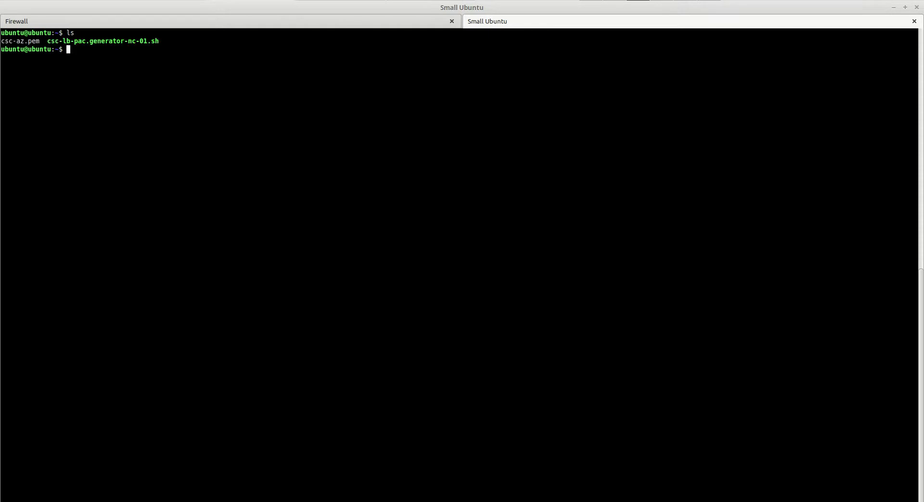
text(./csc)
key(Tab)
key(Return)
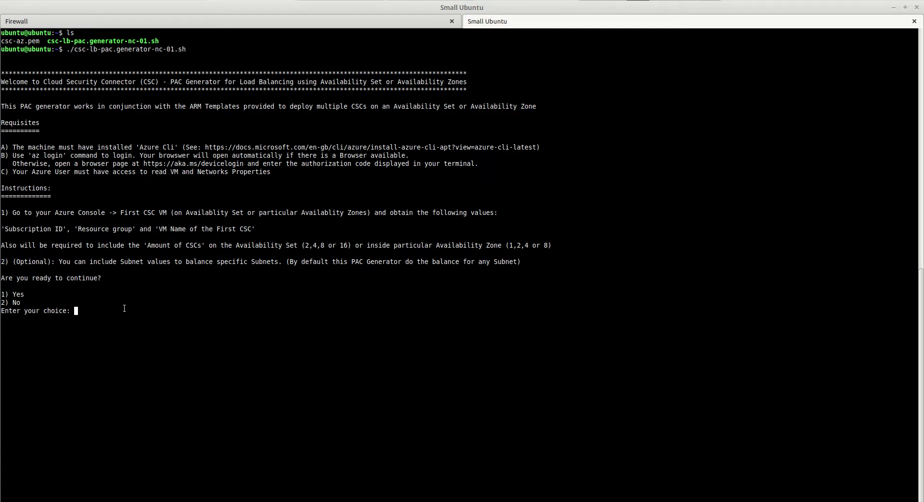
text(1)
key(Return)
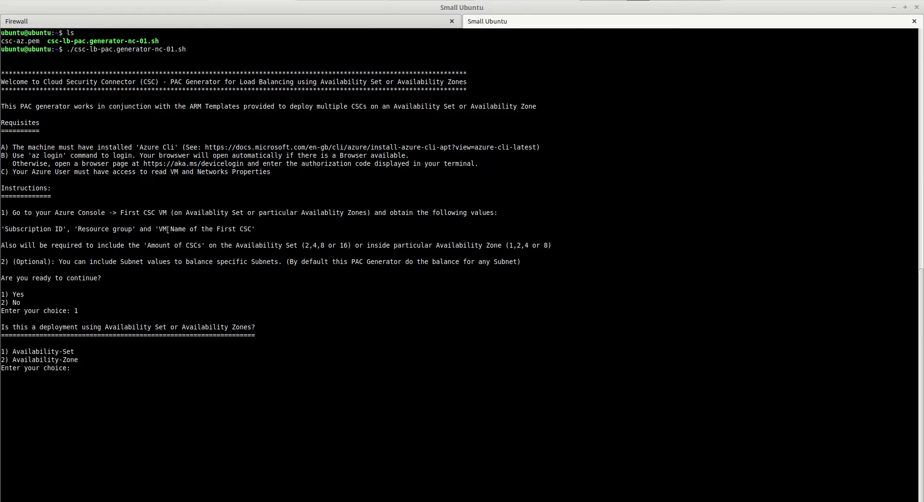
- Check the network diagram in Chrome, then choose Availability-Set with 2 CSCs in the terminal script
key(alt+Tab)
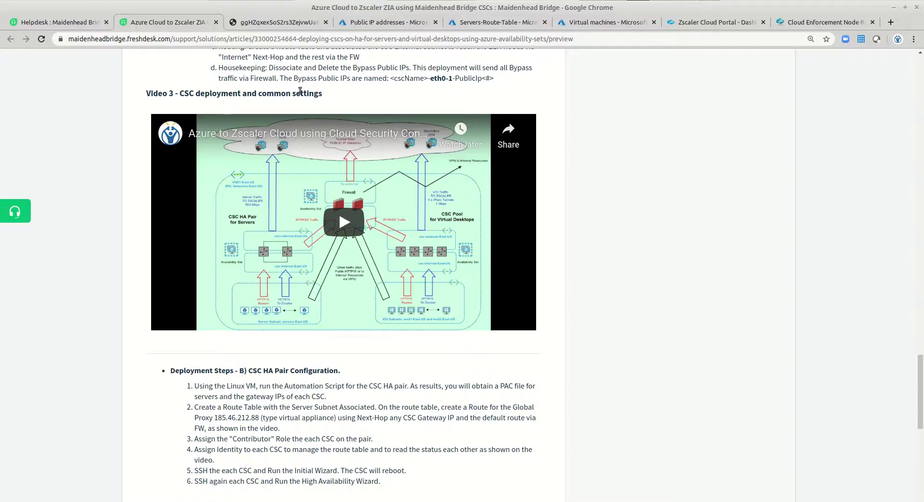
click(252, 26)
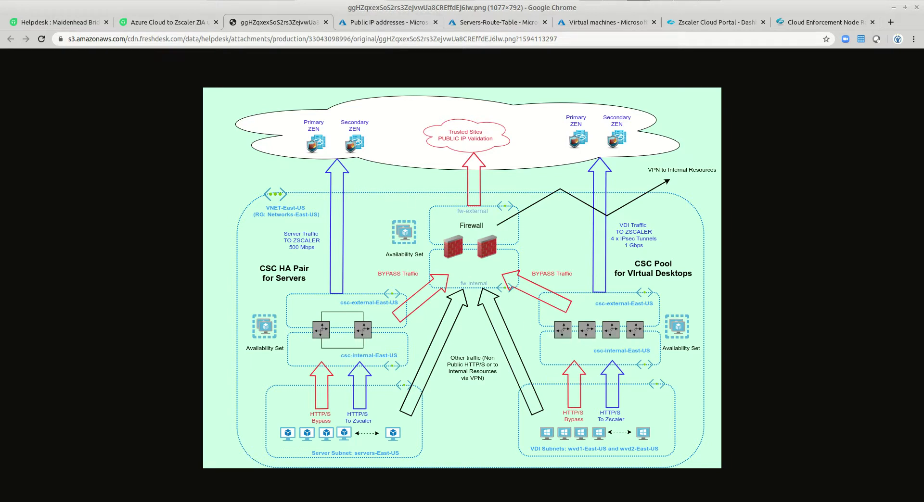
click(251, 1)
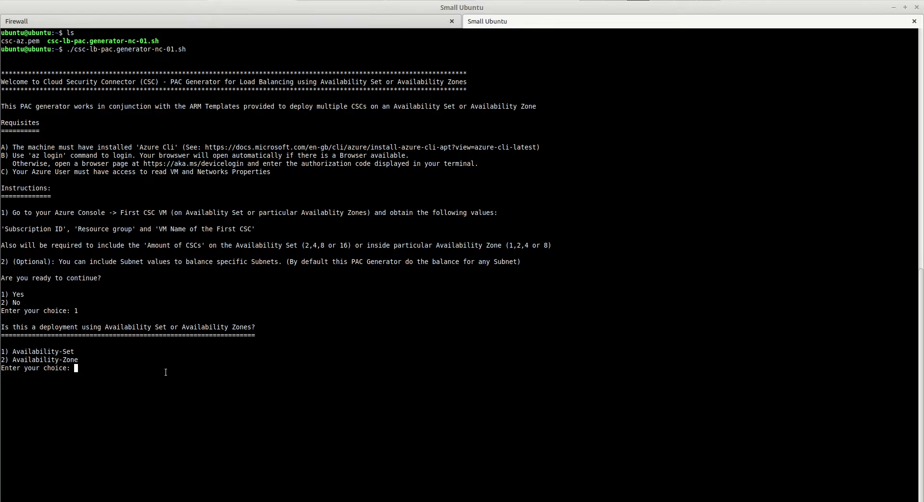
text(1)
key(Return)
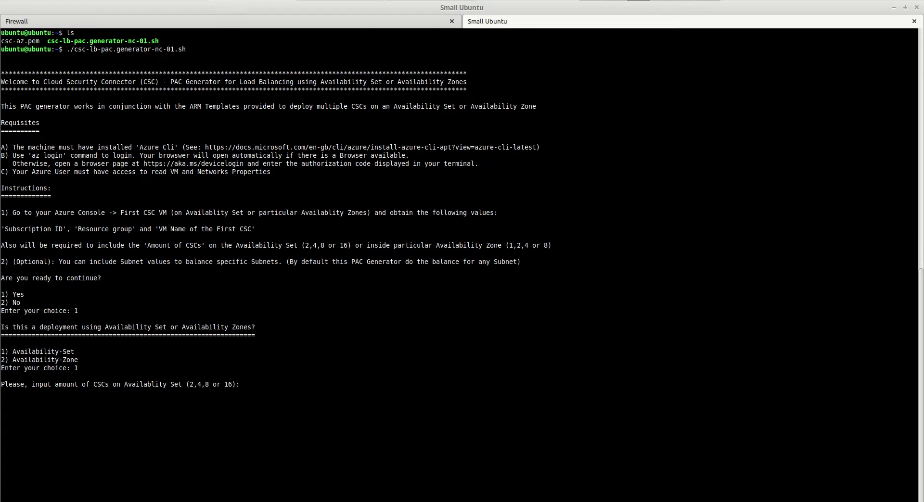
text(2)
key(Return)
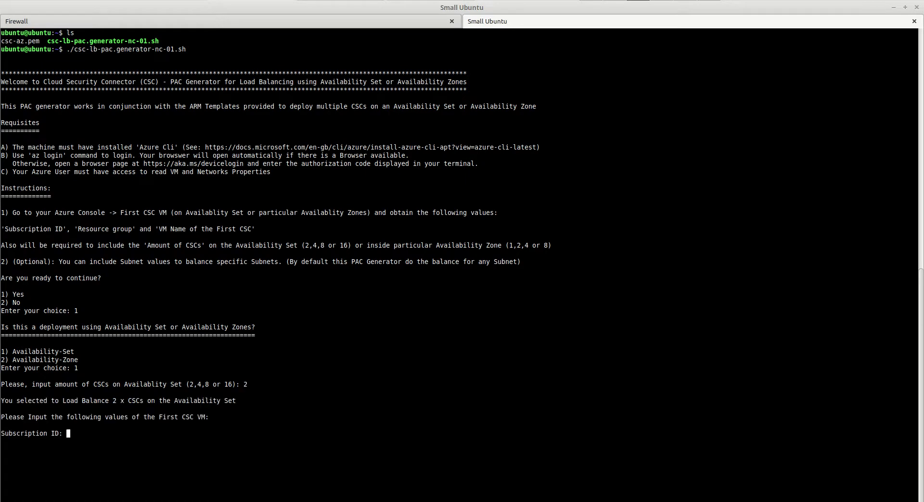
- Copy the subscription ID of the csc-ha-pair1 virtual machine from the Azure portal and enter it in the terminal script
key(alt+Tab)
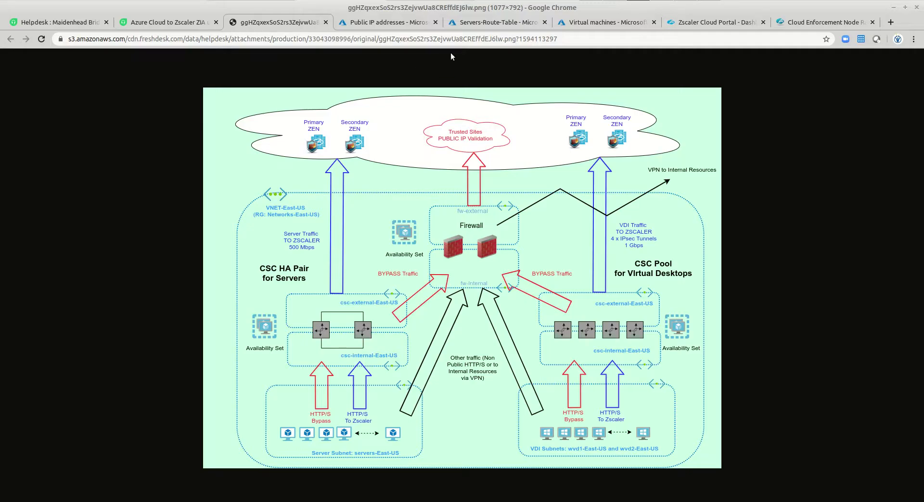
click(589, 28)
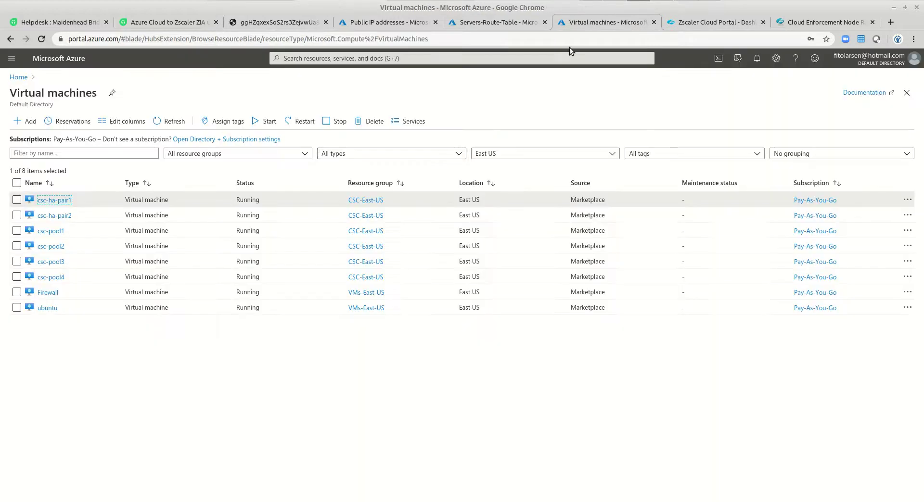
click(67, 201)
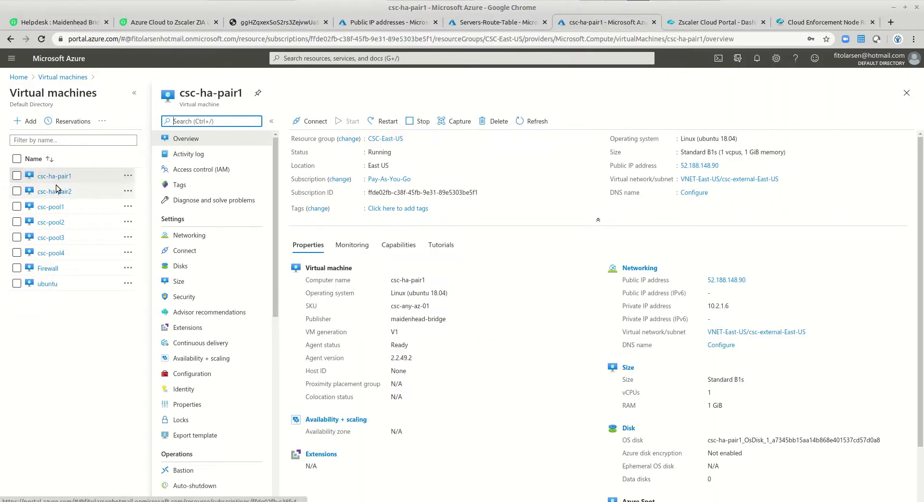
click(484, 193)
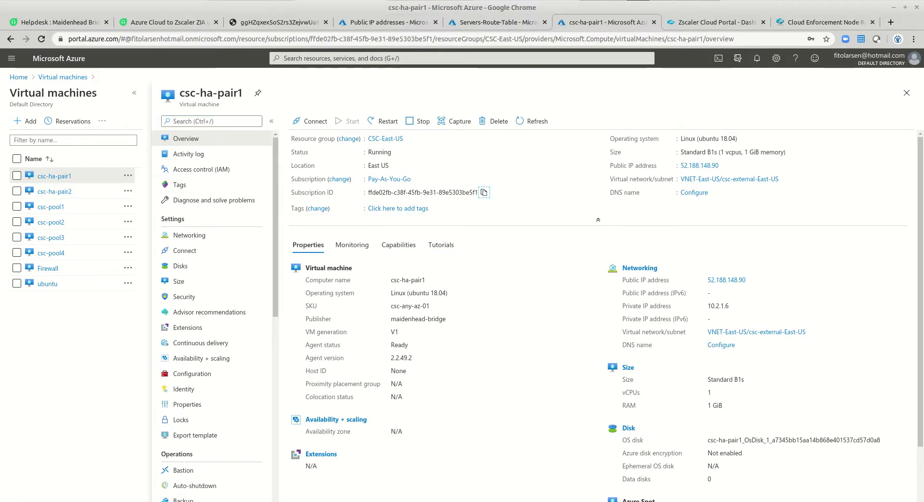
key(alt+Tab)
right_click(111, 439)
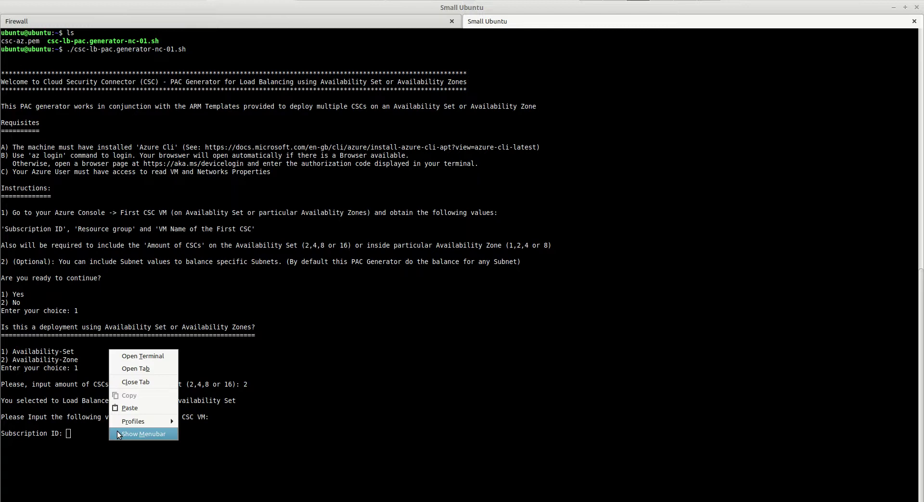
click(126, 409)
key(Return)
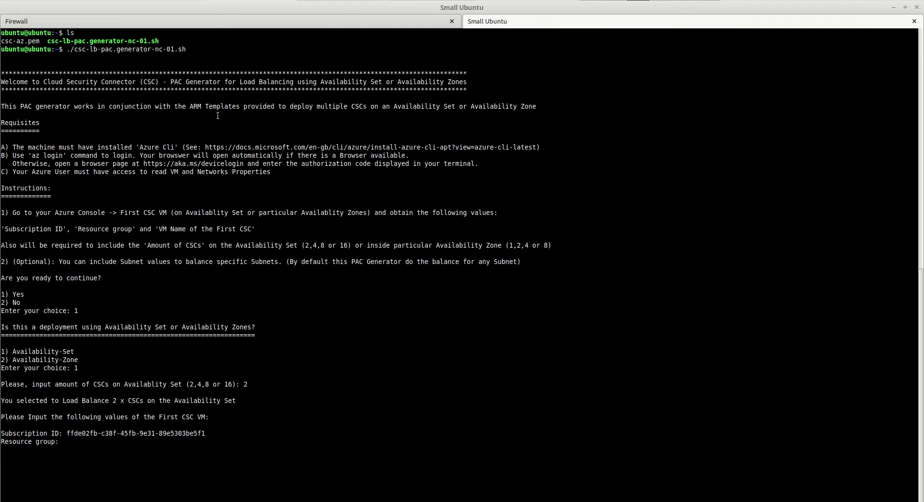
- Copy the CSC-East-US resource group of csc-ha-pair1 from the Azure portal and enter it in the terminal script
key(alt+Tab)
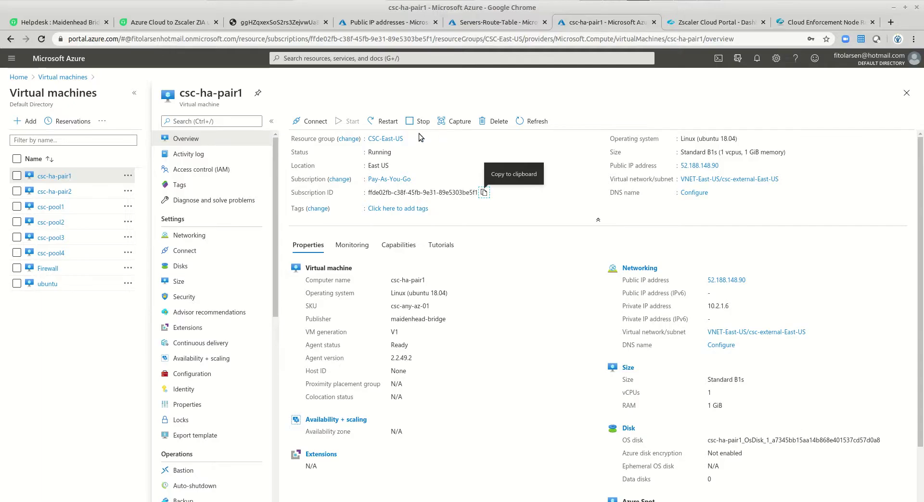
click(409, 139)
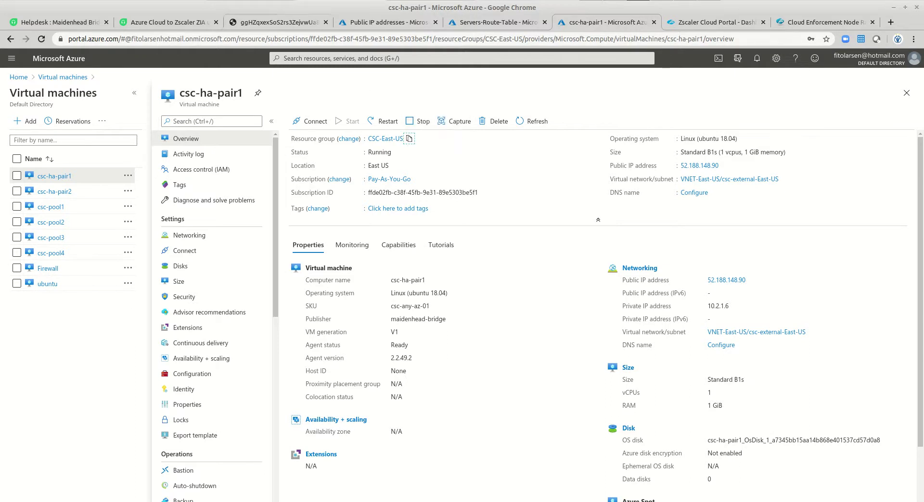
key(alt+Tab)
right_click(85, 446)
click(107, 415)
key(Return)
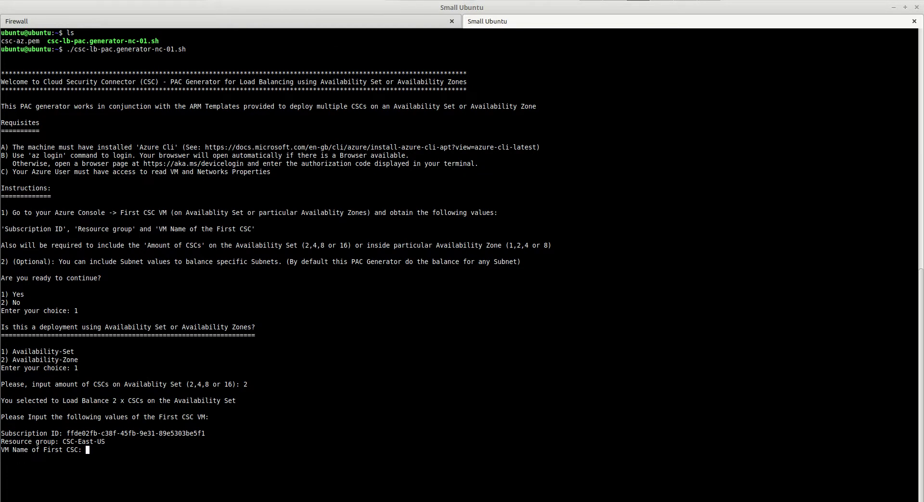
- Copy the VM name csc-ha-pair1 from the Azure portal and enter it as the first CSC in the terminal script
key(alt+Tab)
mouse_move(242, 92)
mouse_down()
mouse_move(195, 93)
mouse_move(242, 93)
mouse_up()
click(192, 93)
right_click(239, 95)
click(259, 101)
key(alt+Tab)
right_click(129, 453)
click(158, 426)
key(Return)
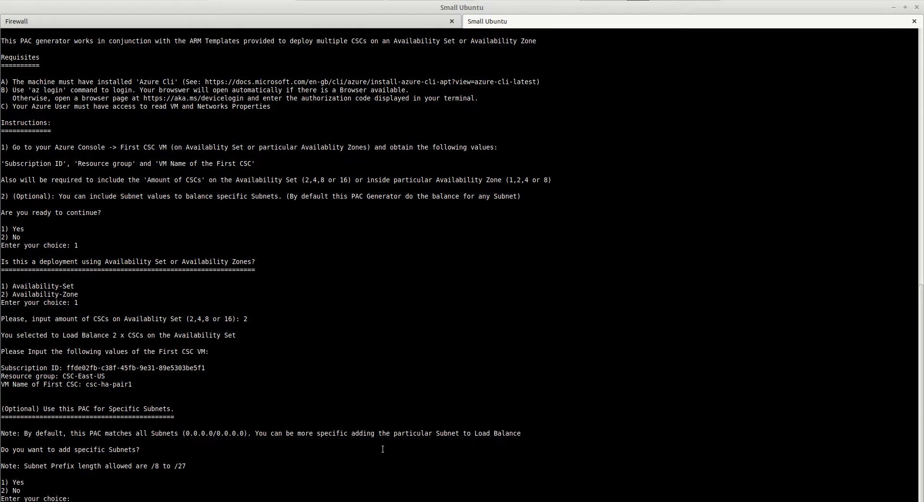
- Choose to add specific subnets to the PAC and check the server subnet on the network diagram in Chrome
text(1)
key(Return)
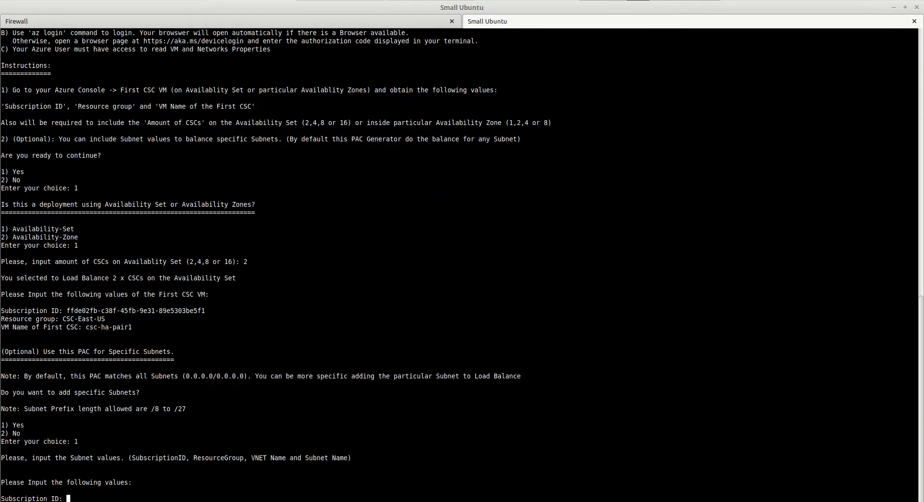
key(alt+Tab)
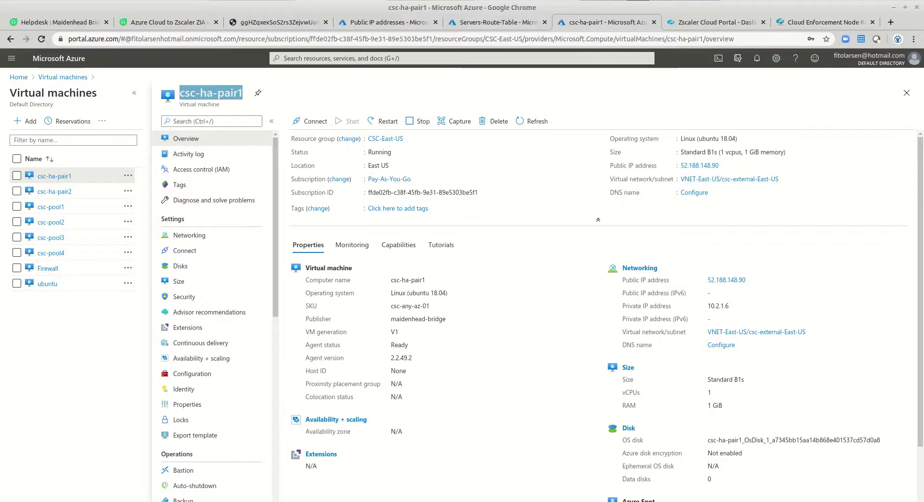
click(258, 19)
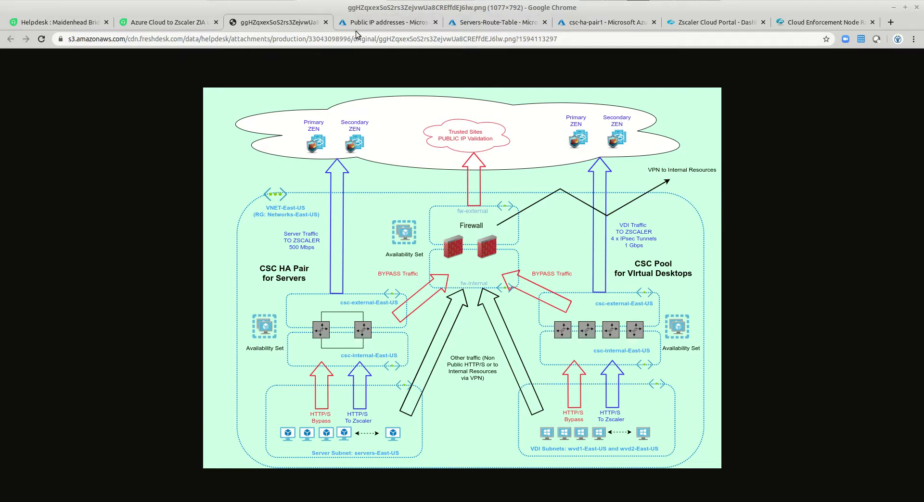
click(596, 24)
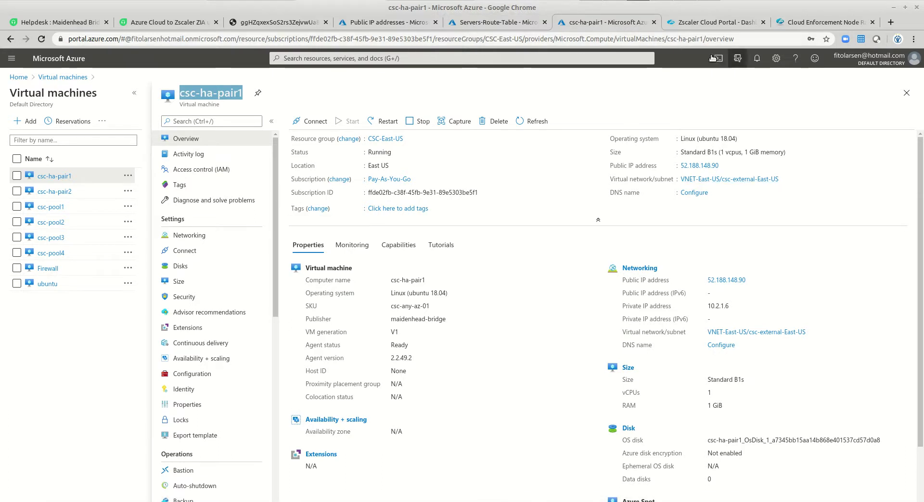
- Open the subnets of VNET-East-US from the csc-ha-pair1 overview and sort them by name
click(701, 181)
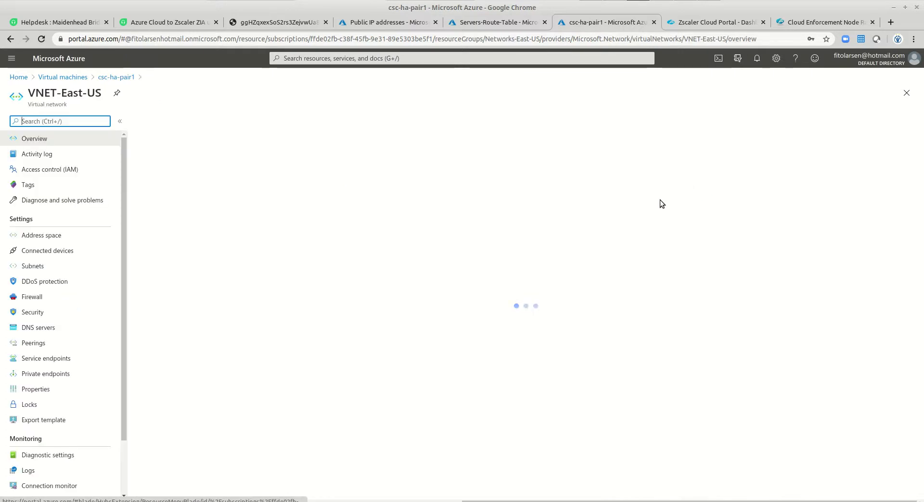
click(35, 268)
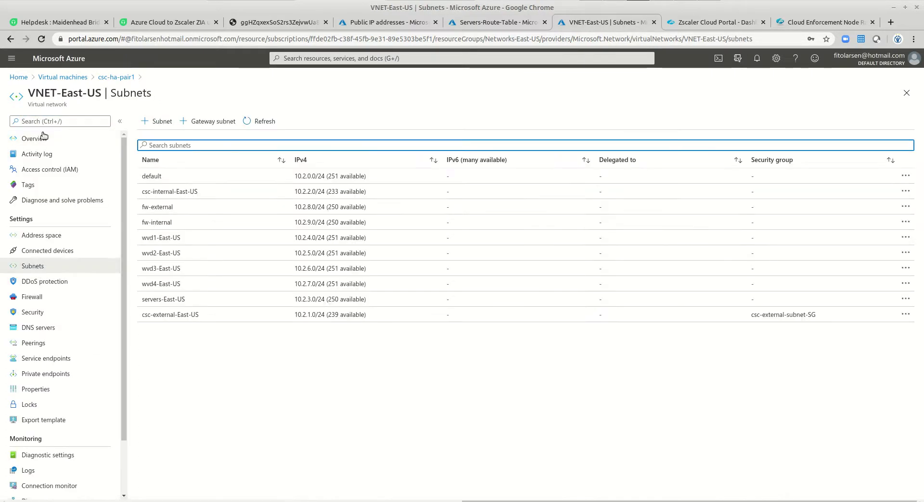
click(281, 159)
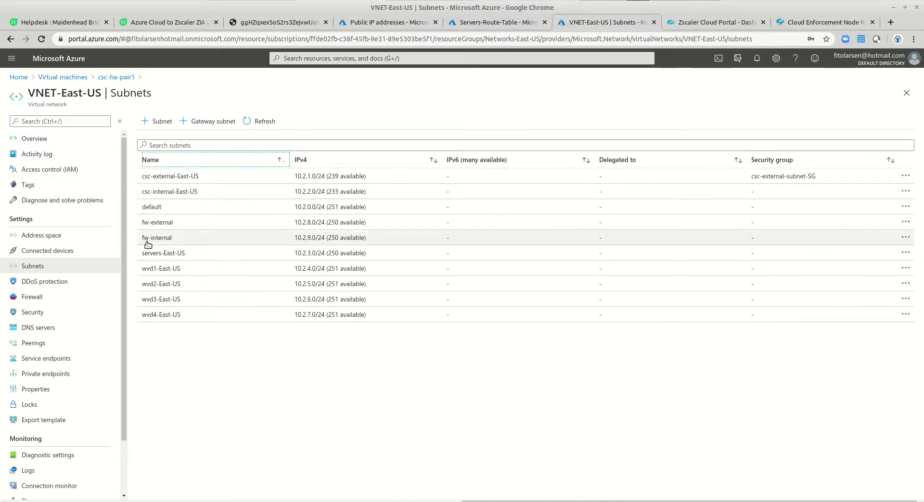
- Copy the subscription ID from the VNET-East-US overview and enter it for the subnet in the terminal script
click(42, 140)
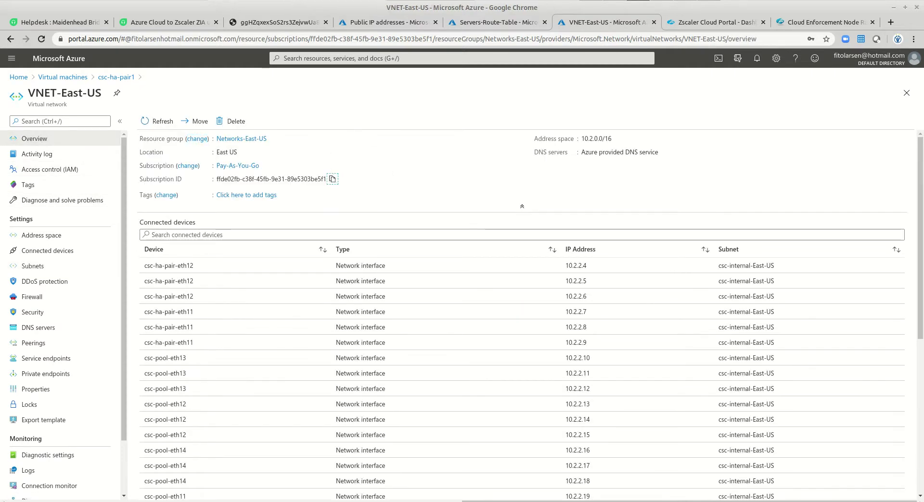
key(alt+Tab)
right_click(100, 492)
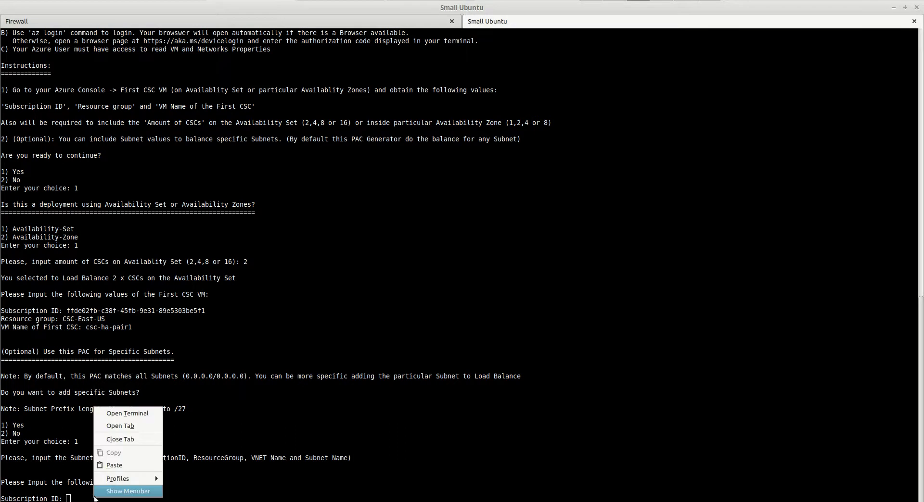
click(121, 470)
key(Return)
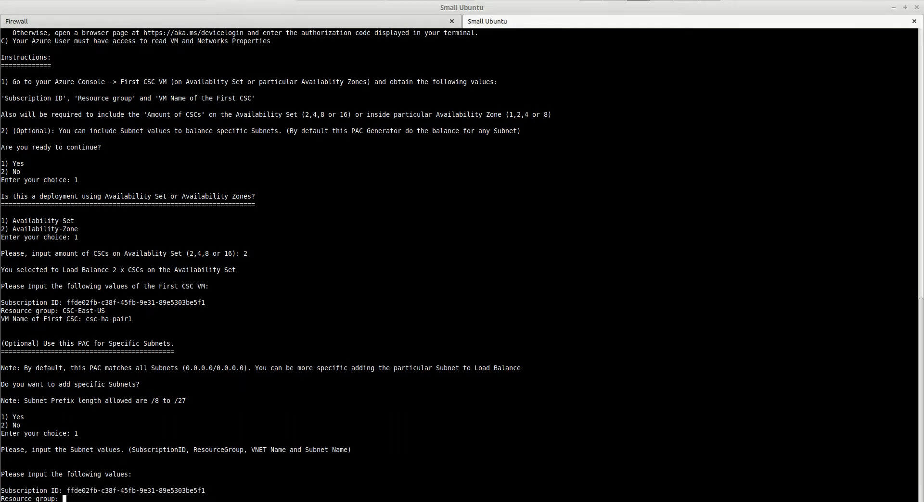
- Copy the Networks-East-US resource group of the virtual network and enter it for the subnet in the terminal script
key(alt+Tab)
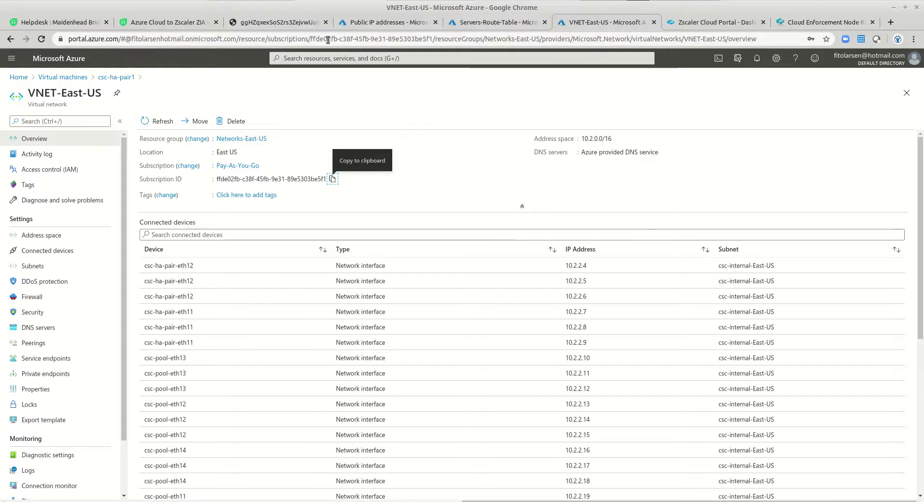
click(271, 141)
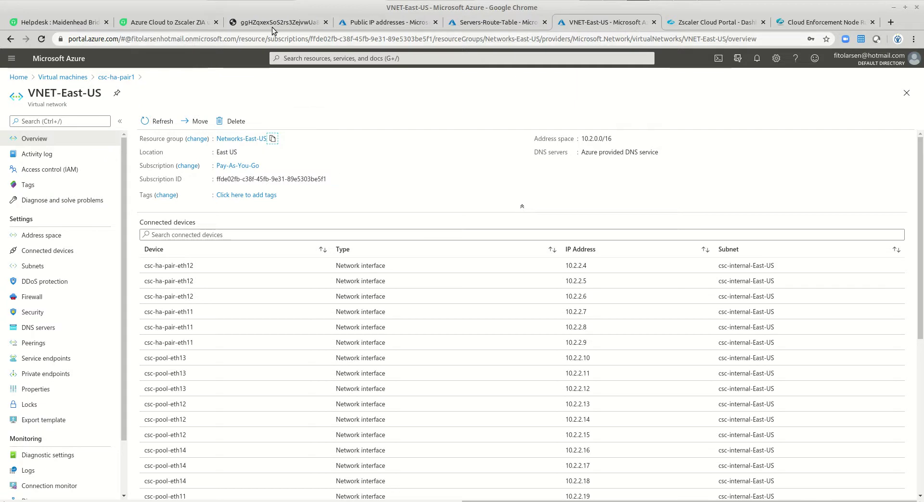
key(alt+Tab)
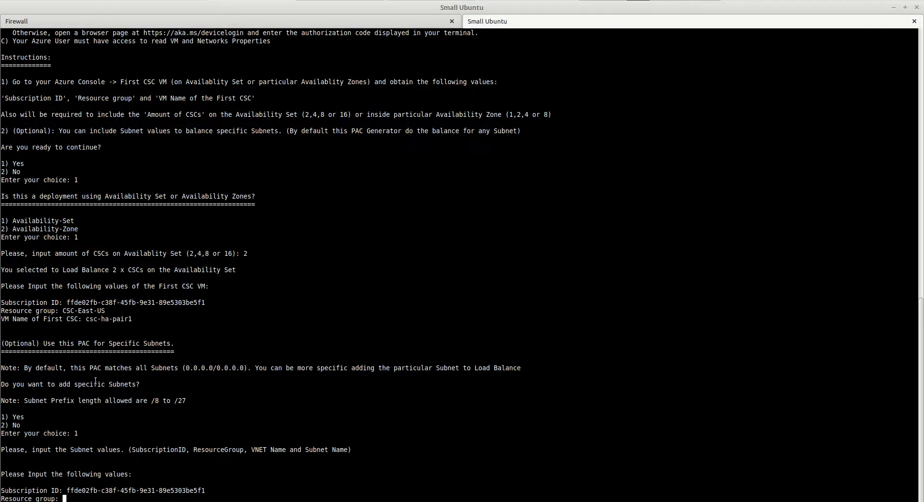
key(Escape)
key(BackSpace)
key(Escape)
key(BackSpace)
right_click(96, 498)
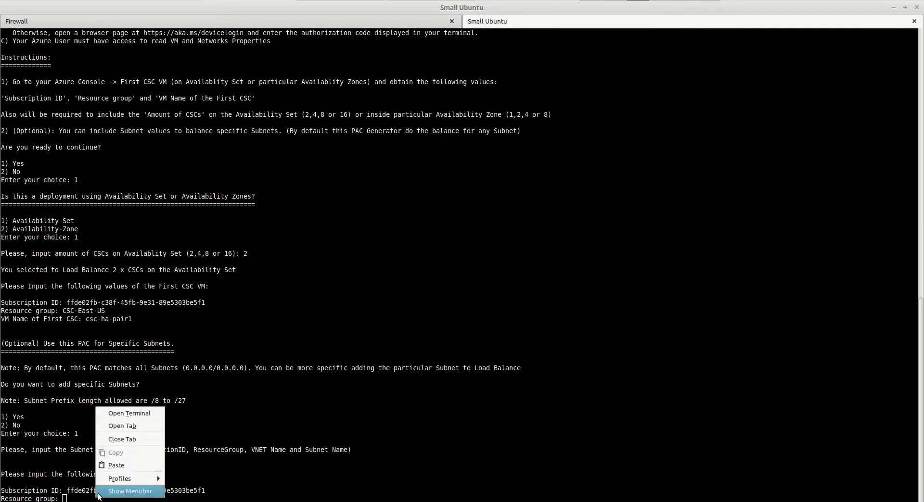
click(112, 468)
key(Return)
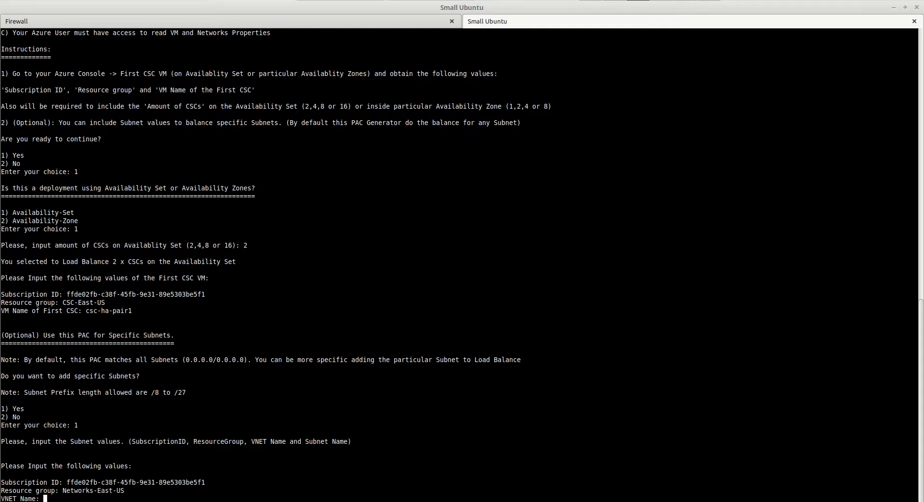
- Copy the virtual network name VNET-East-US from the Azure portal and enter it as the VNET name in the terminal script
key(alt+Tab)
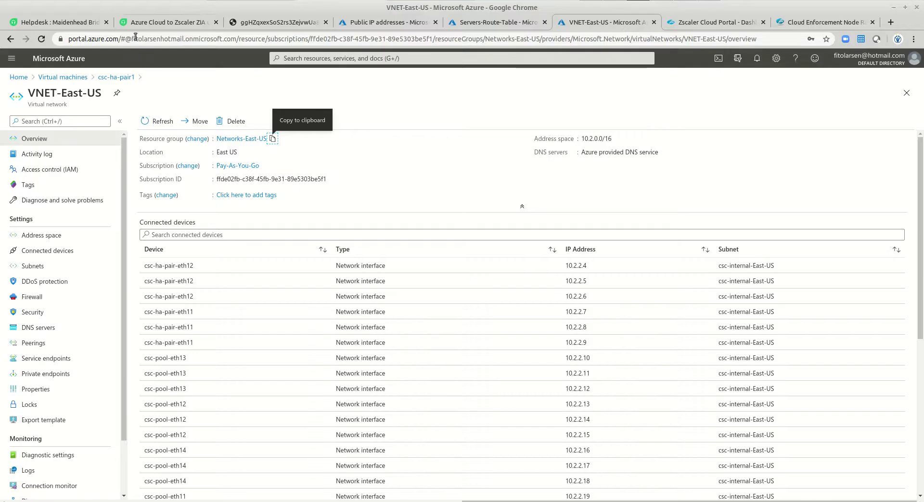
triple_click(28, 94)
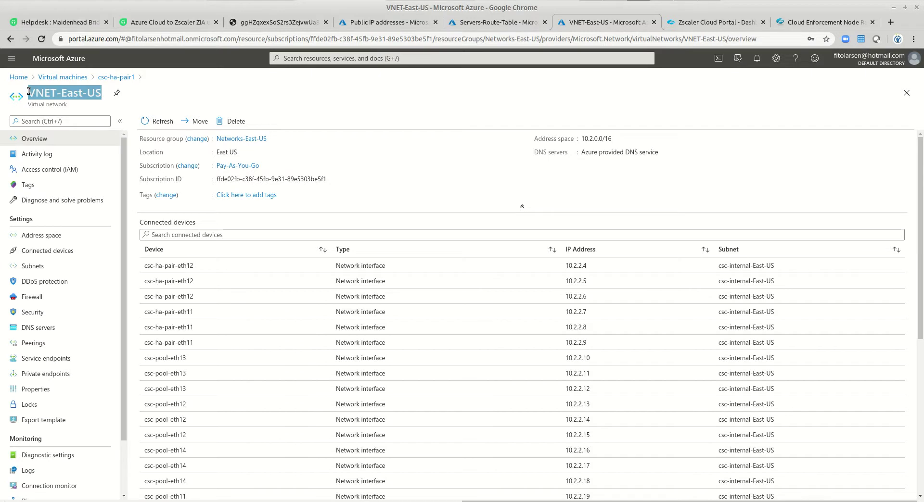
right_click(33, 91)
click(48, 99)
key(alt+Tab)
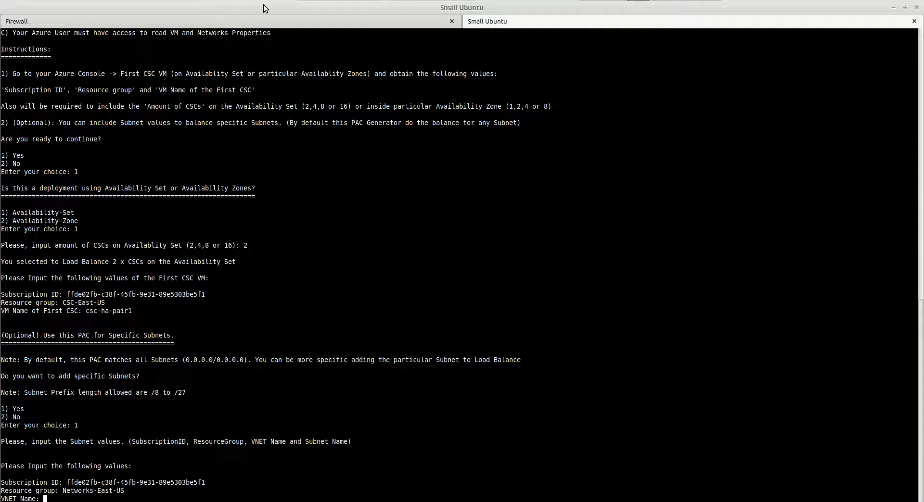
right_click(73, 499)
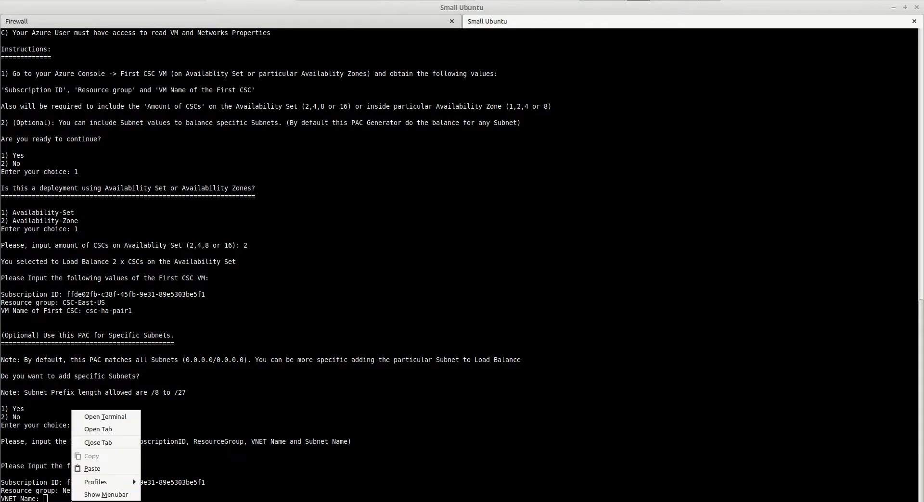
click(82, 469)
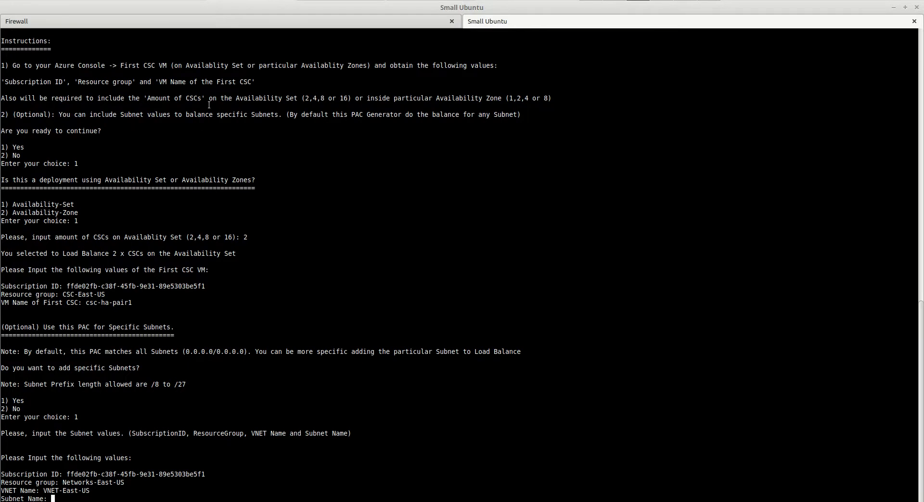
- Copy the servers-East-US name from the VNET-East-US subnets, enter it as the script's subnet name and decline adding another subnet
key(alt+Tab)
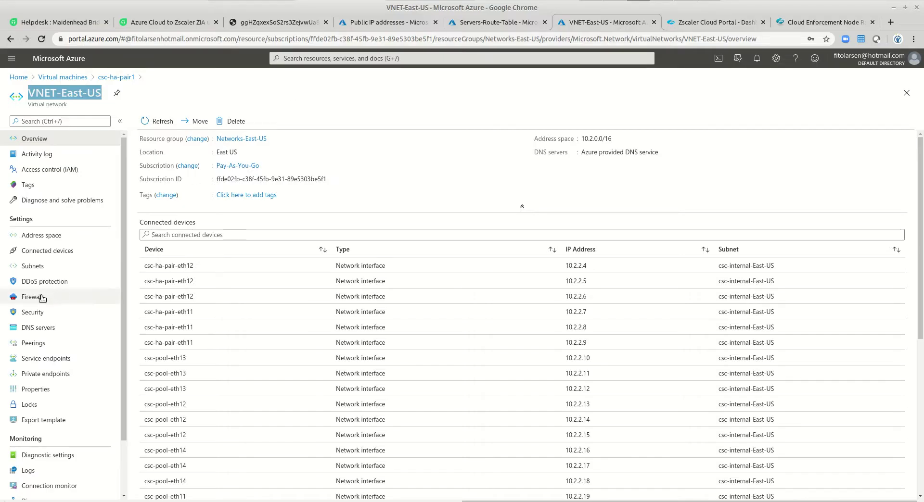
click(34, 266)
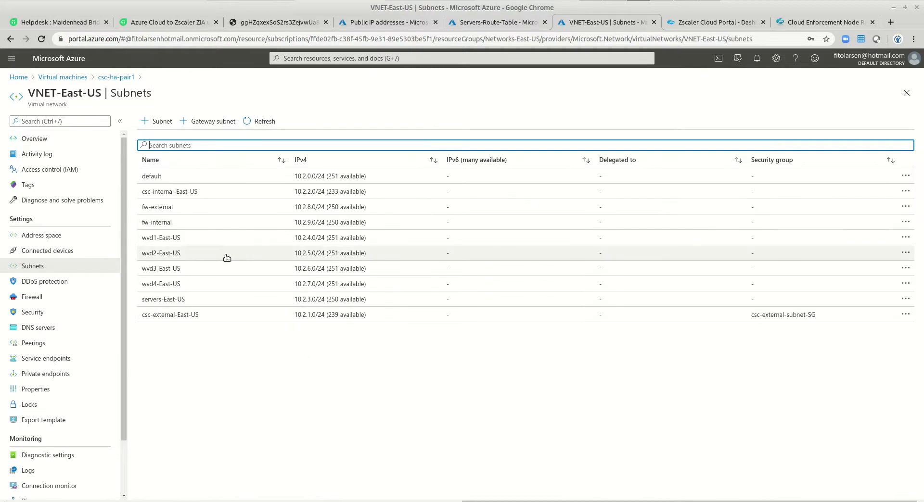
drag(185, 299, 143, 301)
right_click(155, 299)
click(165, 304)
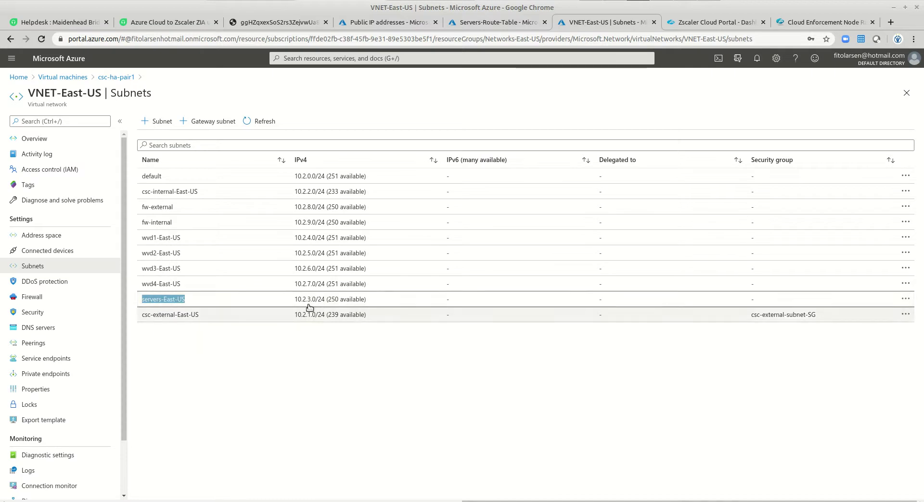
key(alt+Tab)
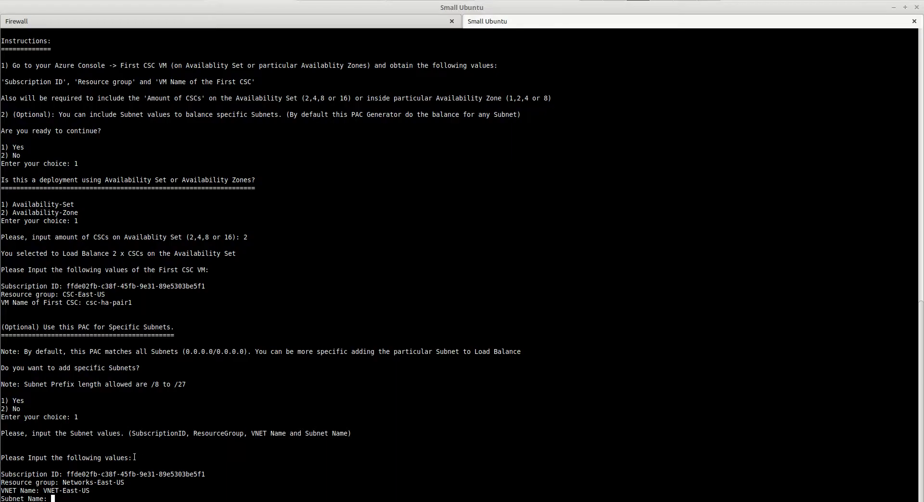
right_click(90, 498)
click(116, 469)
key(Return)
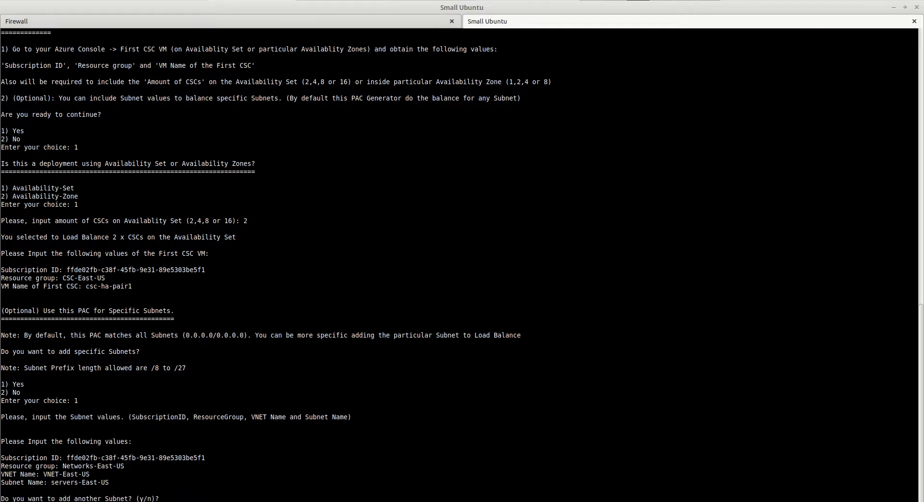
text(n)
key(Return)
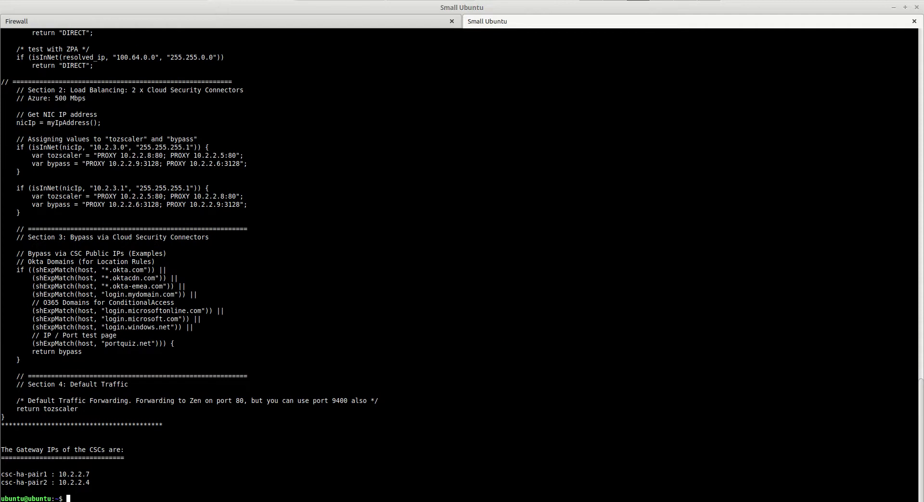
- Examine Section 1 of the generated PAC file, from the start of the FindProxyForURL function through the ZPA test
scroll(133, 348, up, 4)
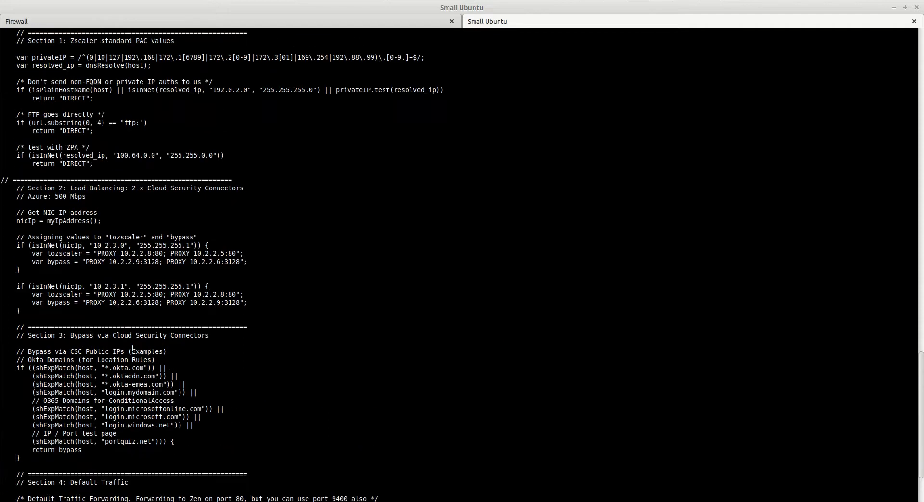
scroll(133, 348, up, 4)
scroll(132, 348, up, 4)
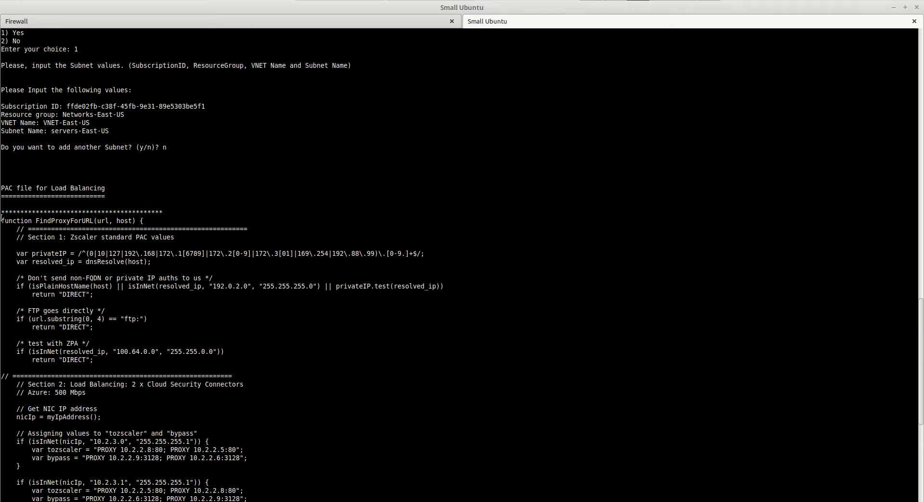
drag(2, 219, 101, 360)
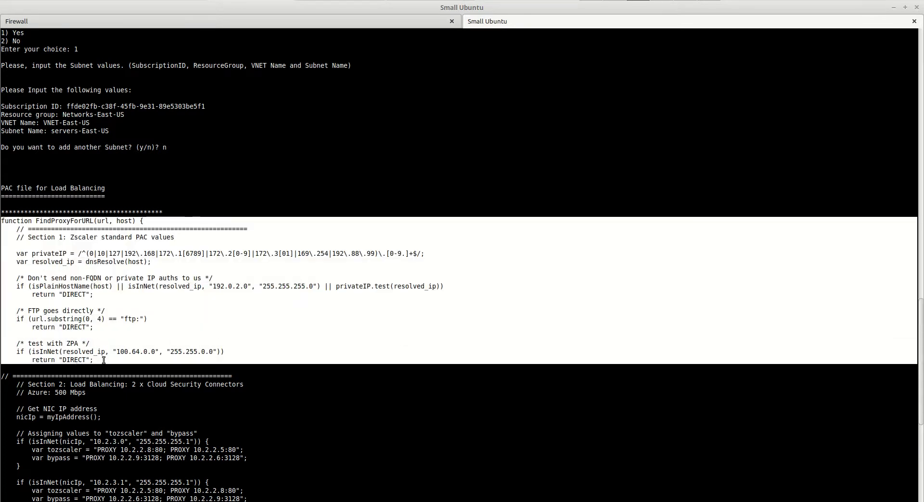
scroll(104, 360, down, 4)
scroll(104, 360, down, 4)
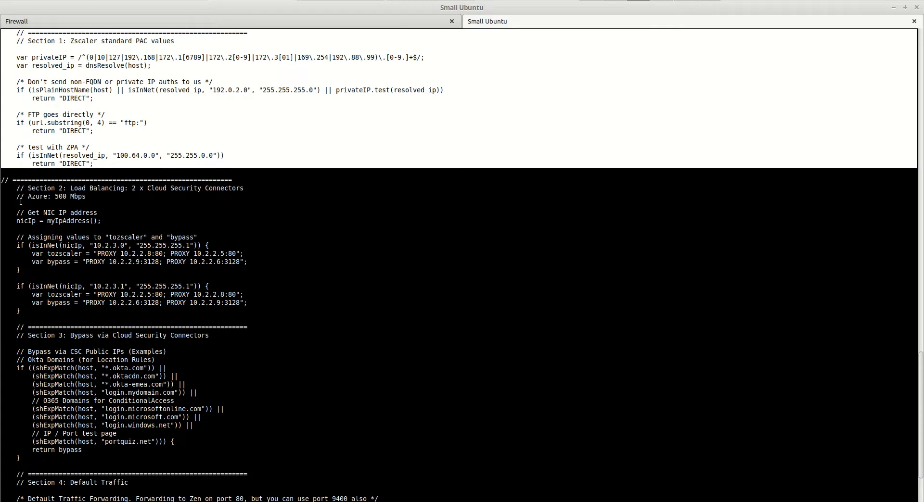
- Examine Section 2 of the PAC file, checking the NIC IP conditions and the first proxy of each tozscaler variable
click(6, 191)
drag(6, 191, 76, 312)
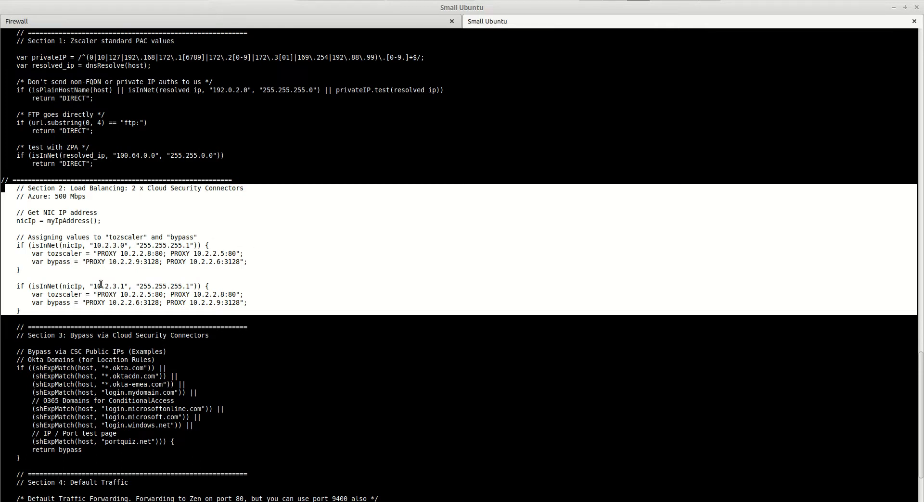
drag(93, 245, 192, 244)
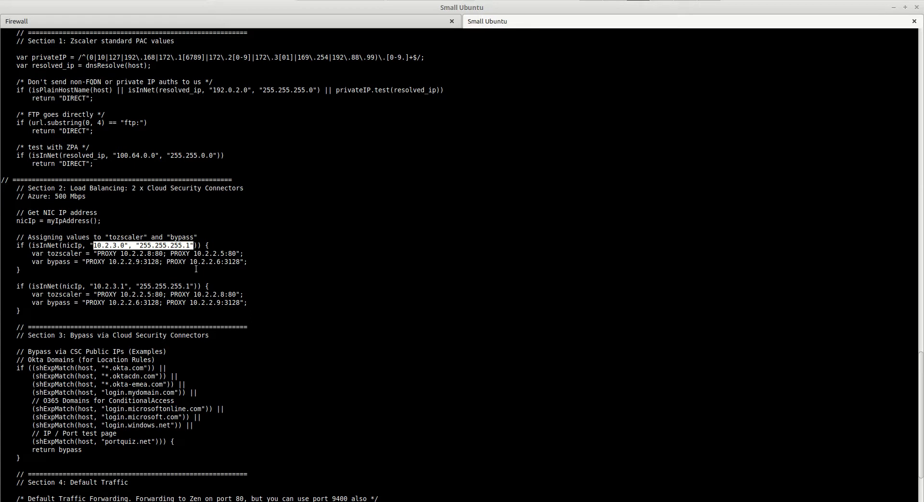
drag(95, 286, 190, 286)
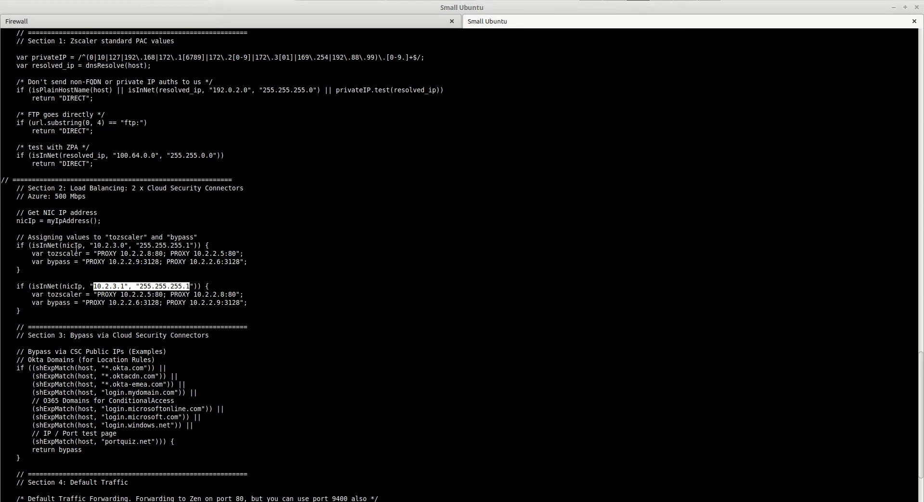
drag(17, 221, 112, 221)
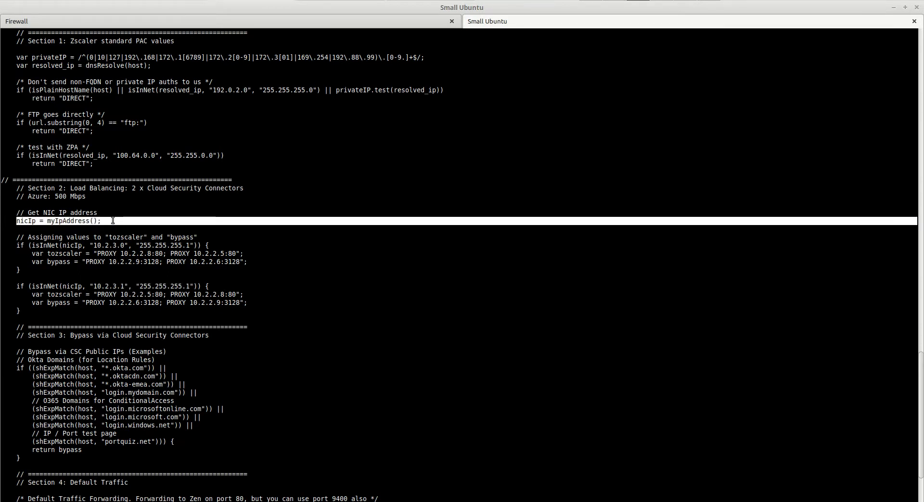
double_click(124, 255)
drag(123, 254, 152, 254)
drag(120, 296, 150, 295)
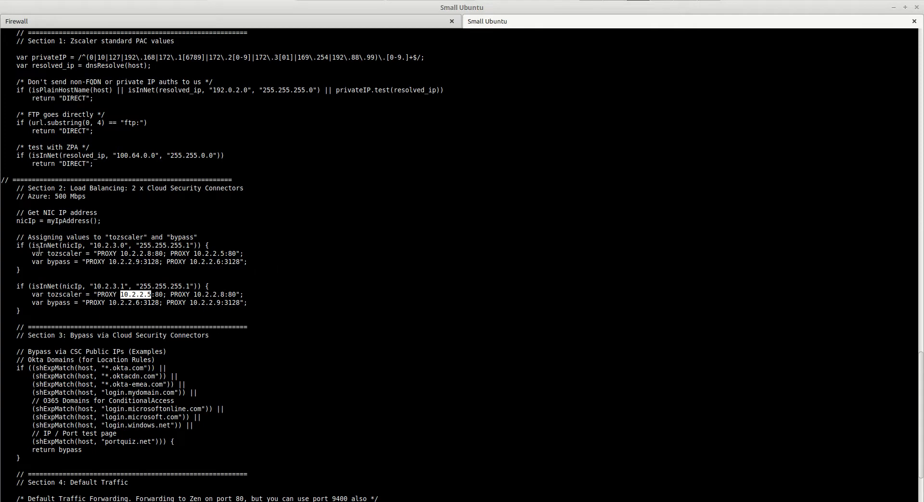
- Examine how the PAC file uses the bypass and tozscaler variables, its bypass domain list, and the gateway IPs of the CSCs
drag(47, 254, 71, 262)
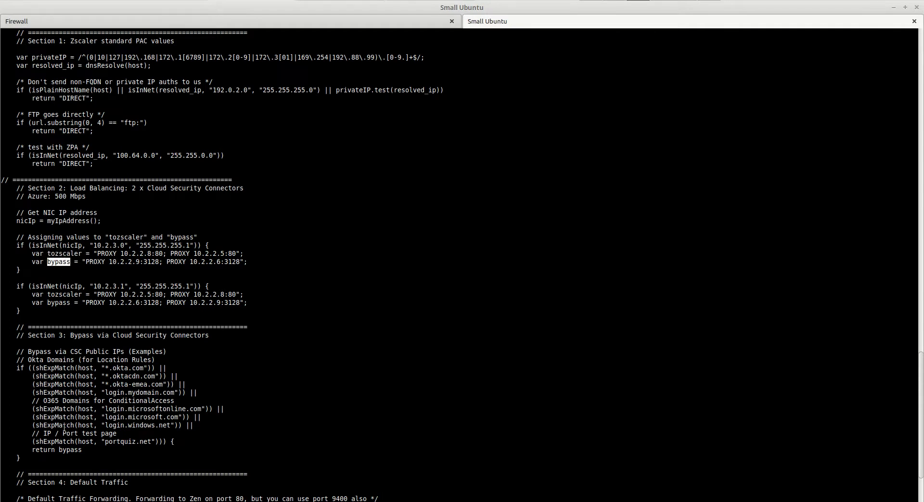
scroll(57, 432, down, 4)
drag(43, 409, 89, 409)
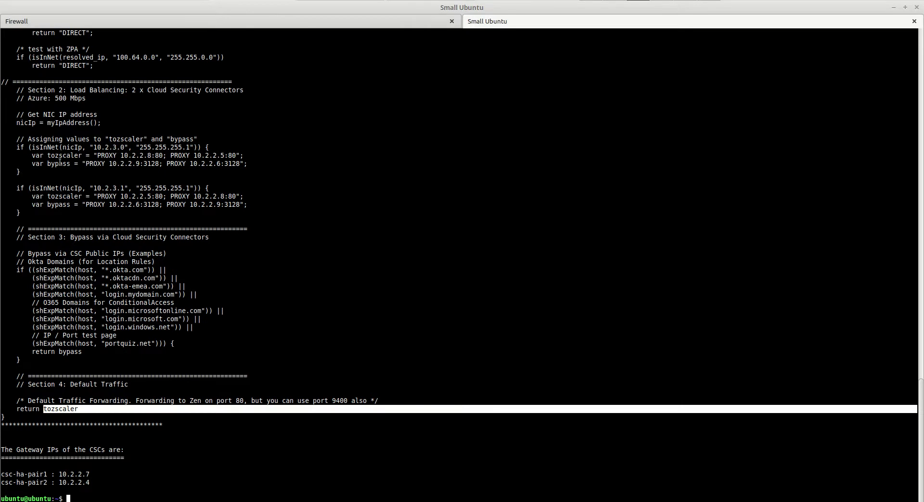
drag(109, 163, 138, 163)
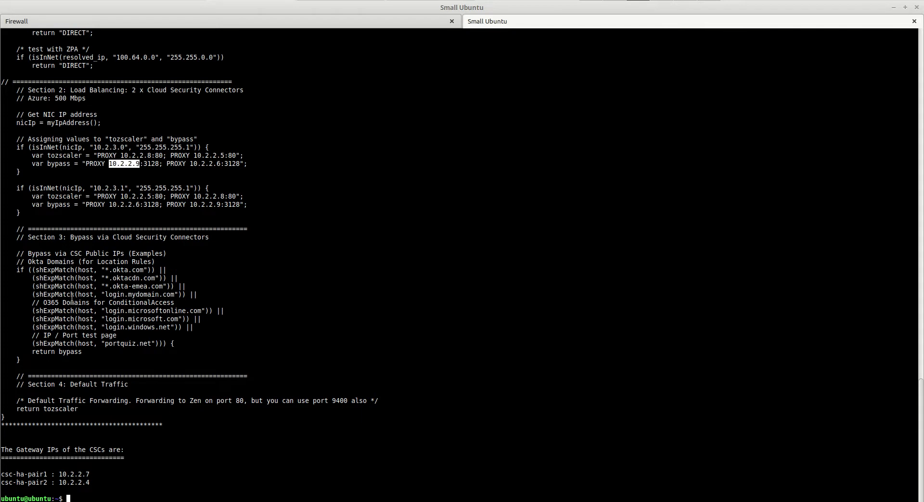
drag(14, 254, 65, 362)
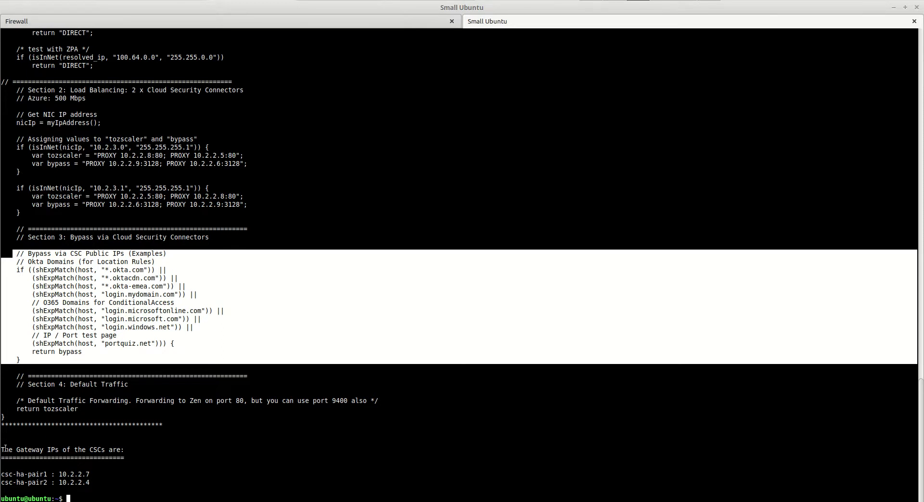
drag(2, 449, 95, 481)
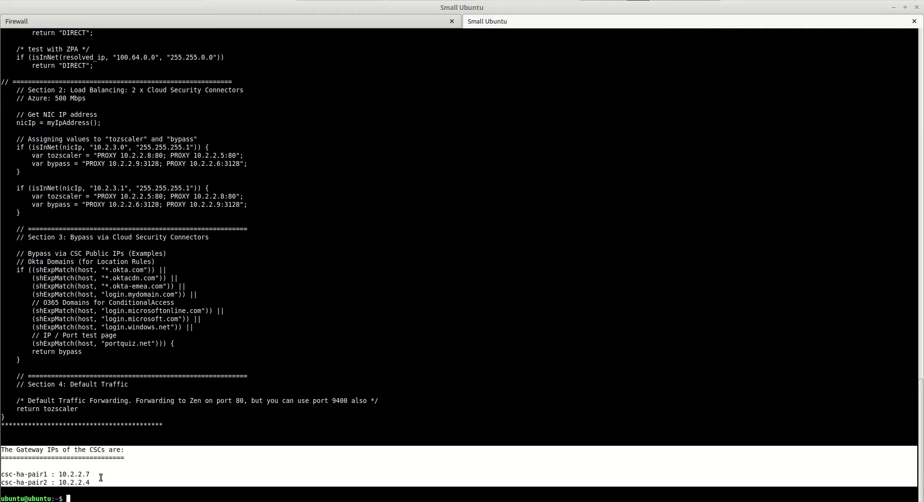
click(130, 470)
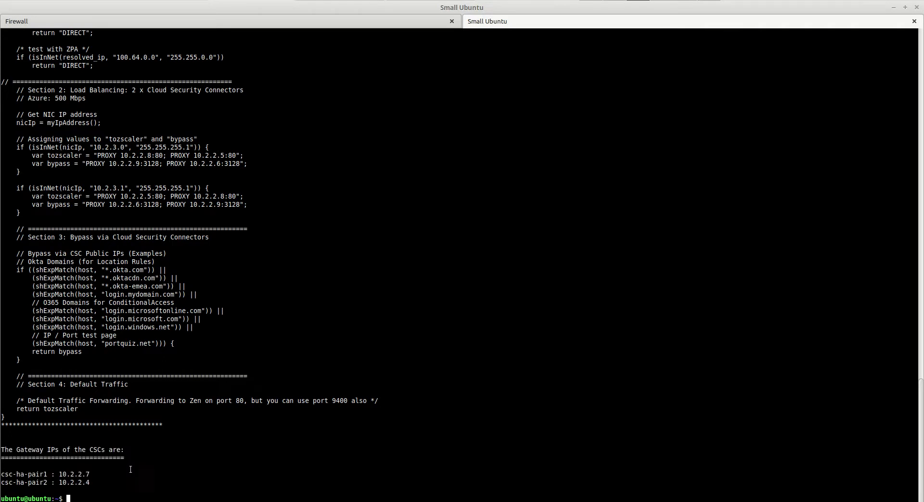
- Copy the CSC gateway IPs from the script output and add them under "CSC GW IP" at the end of 03-csc-lb-availability-set-notes.txt
drag(2, 449, 89, 484)
right_click(88, 483)
click(108, 436)
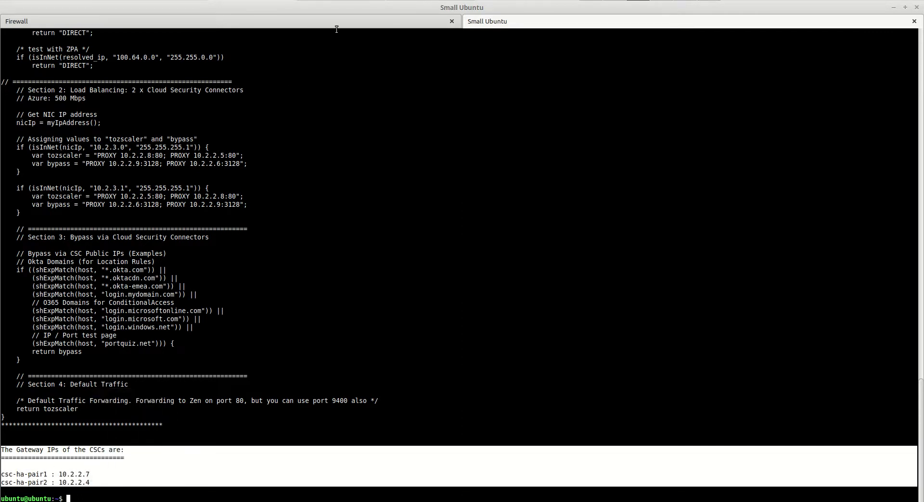
key(alt+Tab)
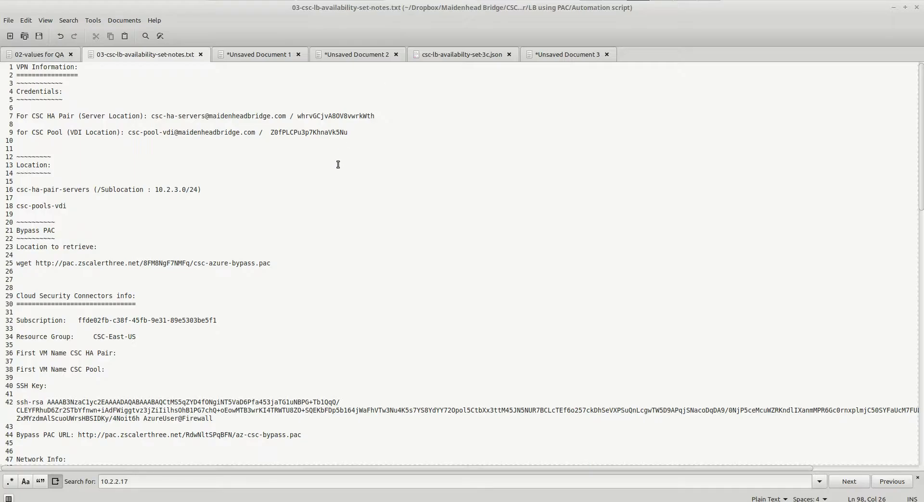
scroll(338, 165, down, 5)
scroll(338, 165, down, 4)
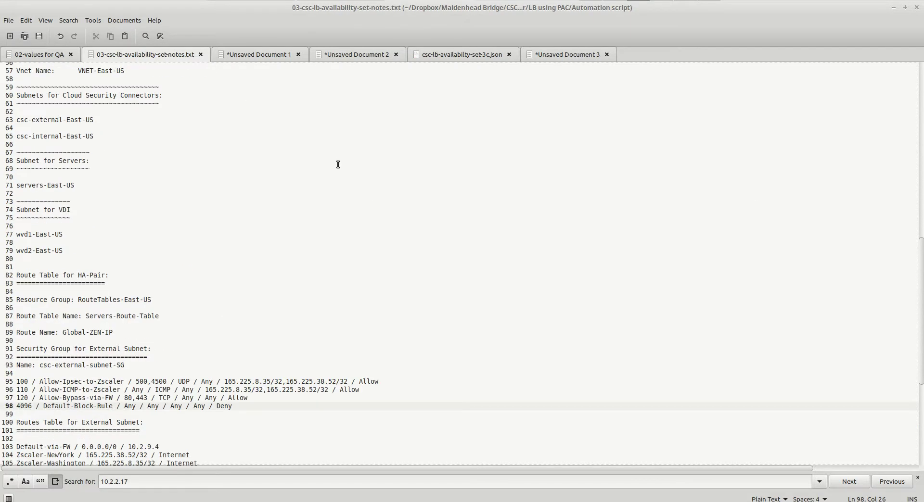
scroll(339, 165, down, 4)
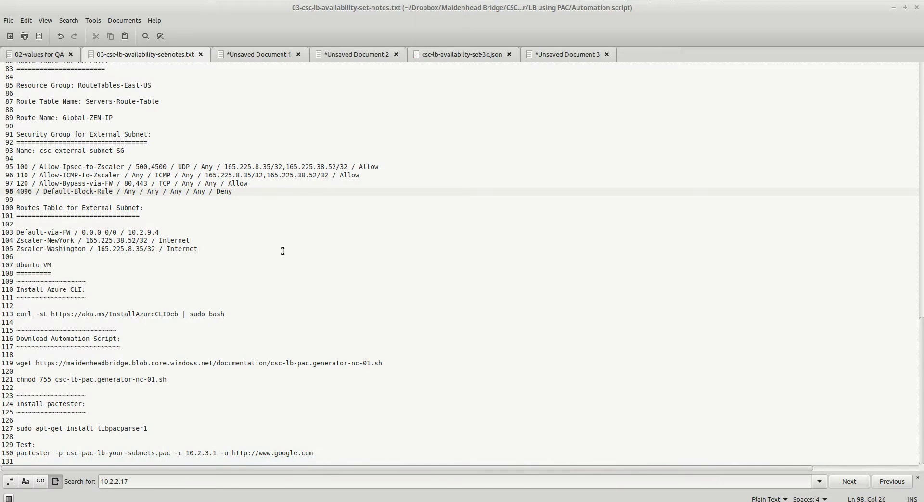
click(340, 454)
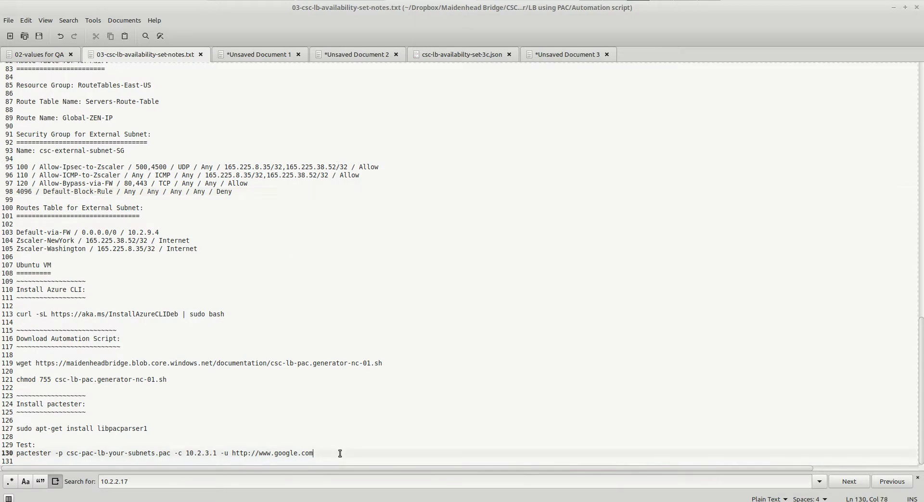
key(Down)
key(Return)
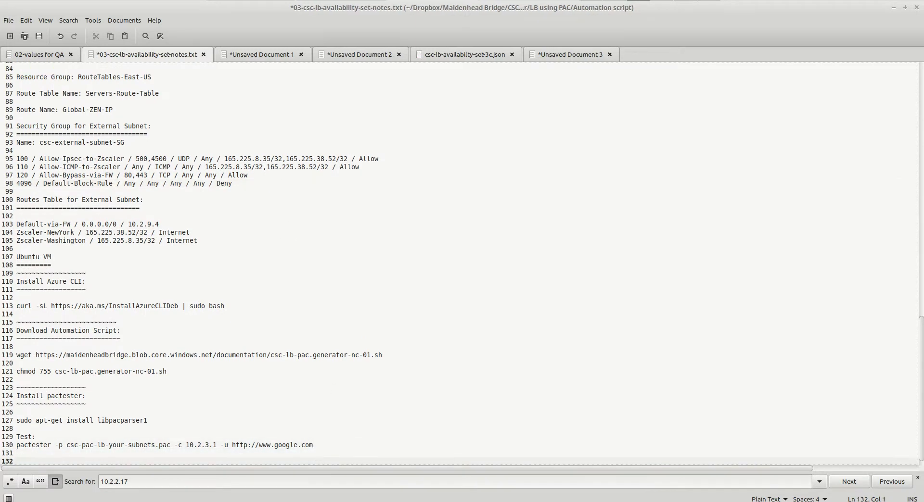
text(CSC GW IP)
key(ctrl+v)
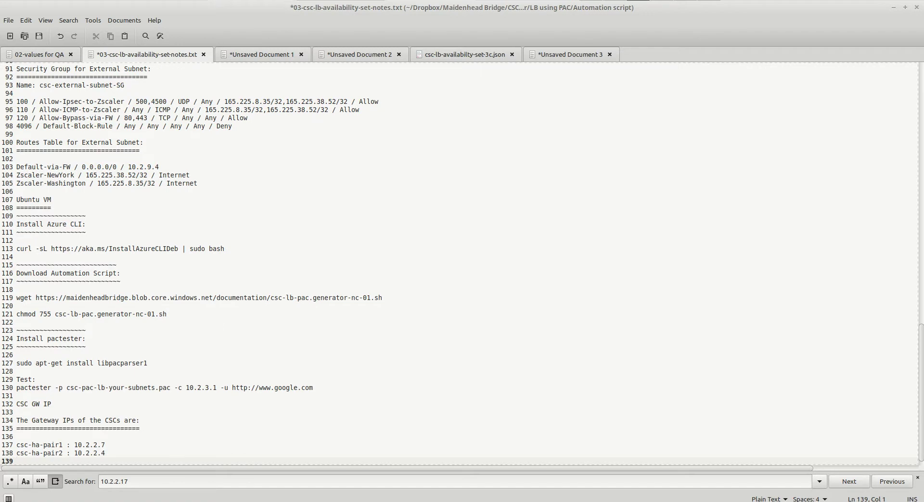
- Switch to the Small Ubuntu terminal and copy the complete FindProxyForURL function from the script output
key(alt+Tab)
scroll(176, 198, up, 2)
scroll(175, 199, up, 6)
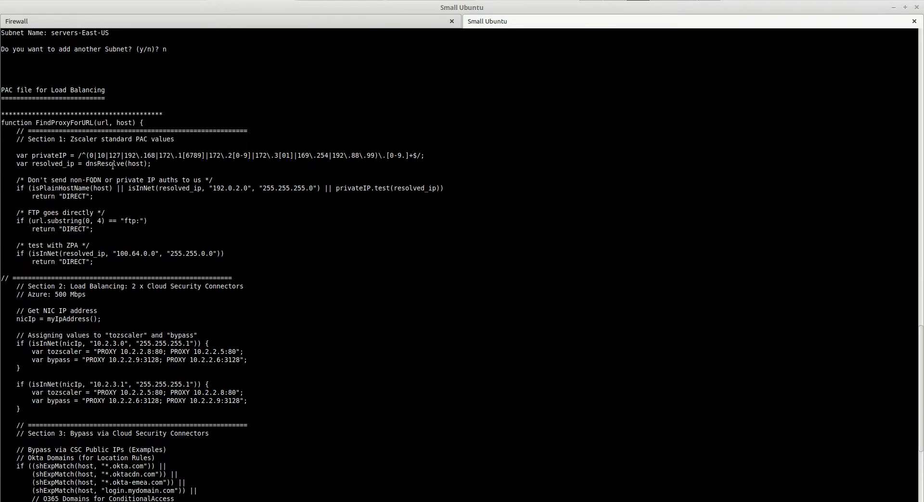
drag(2, 122, 112, 408)
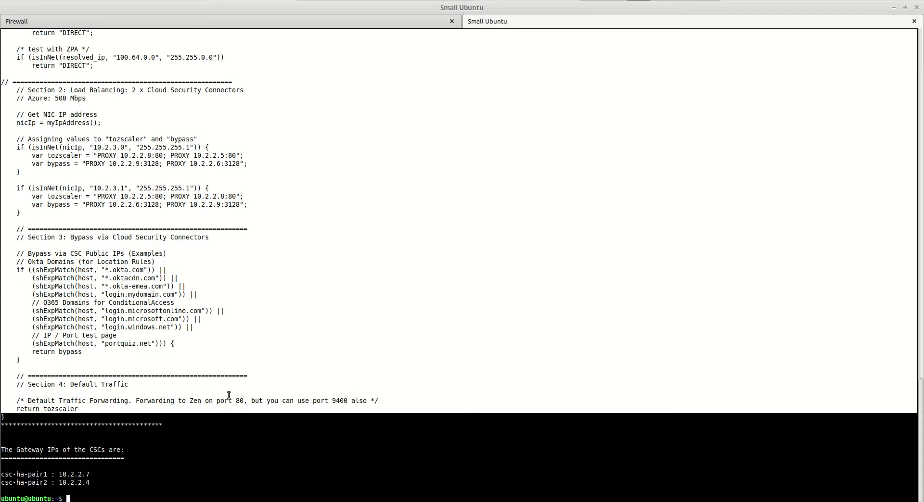
click(42, 229)
scroll(20, 207, up, 10)
drag(1, 169, 96, 417)
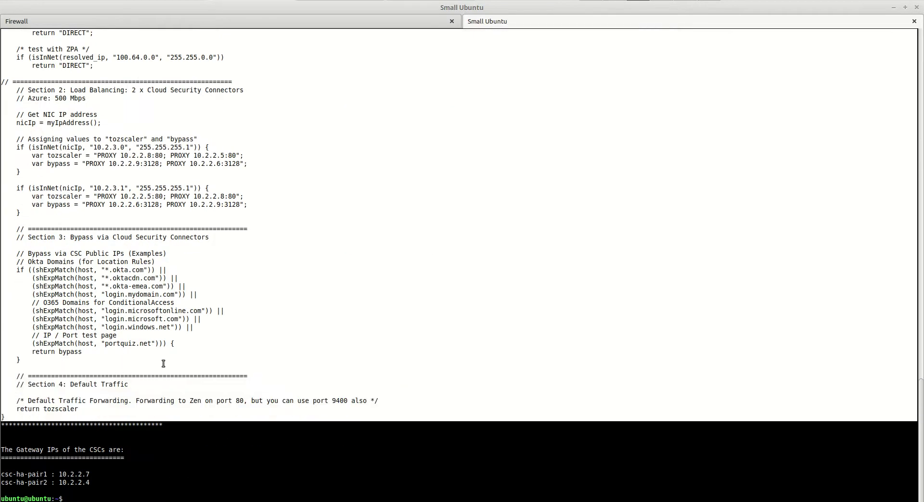
right_click(235, 317)
click(277, 364)
- Switch to the Zscaler Cloud Portal in the browser and open its Hosted PAC Files page
key(alt+Tab)
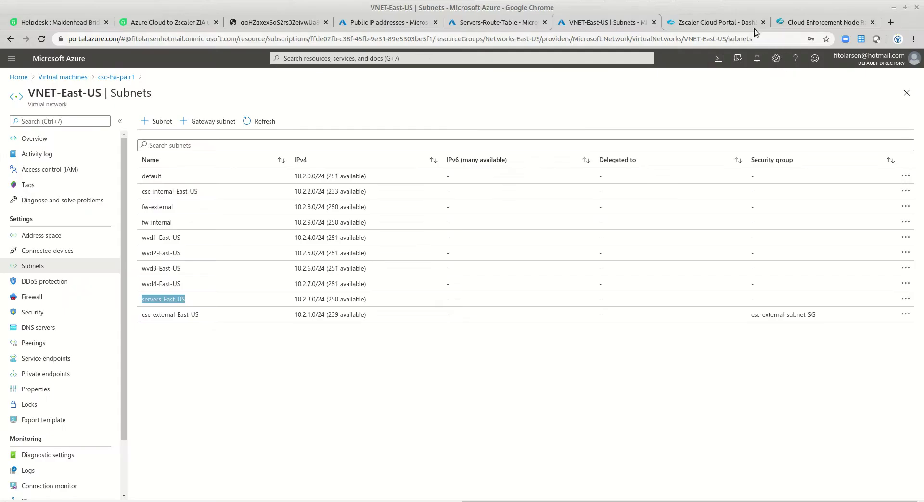
click(717, 22)
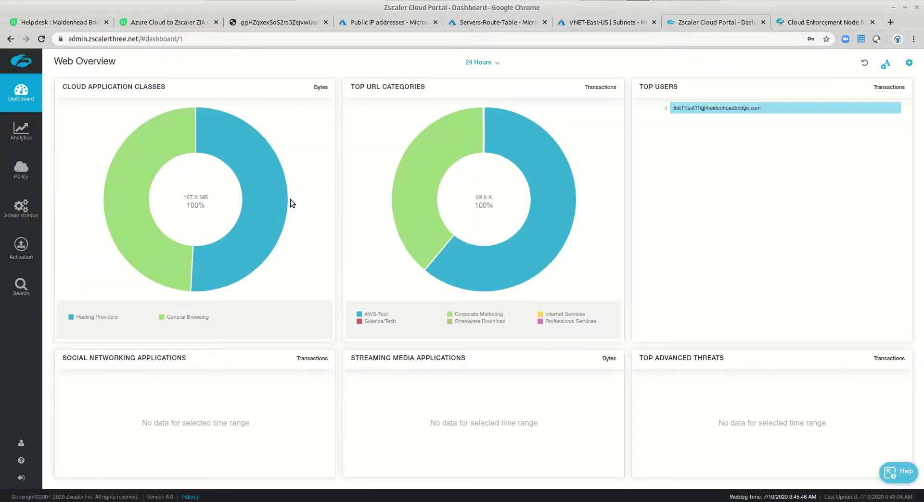
key(alt+Tab)
mouse_move(21, 169)
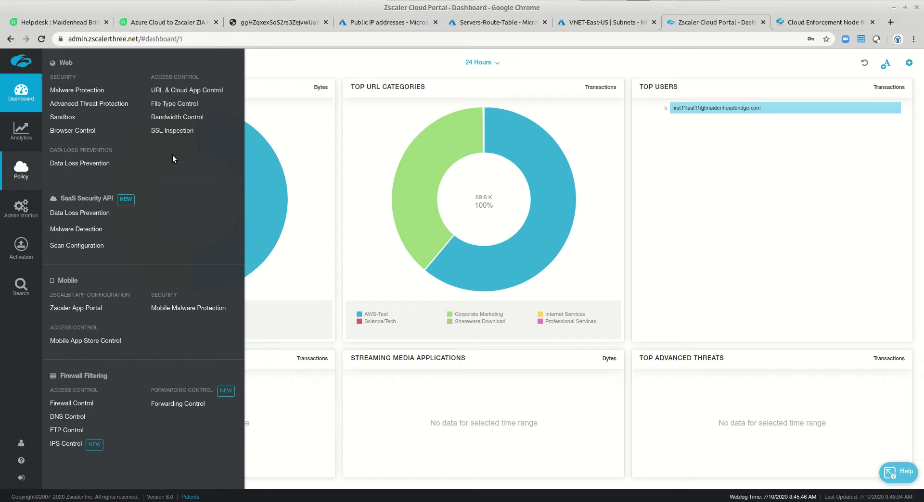
mouse_move(19, 212)
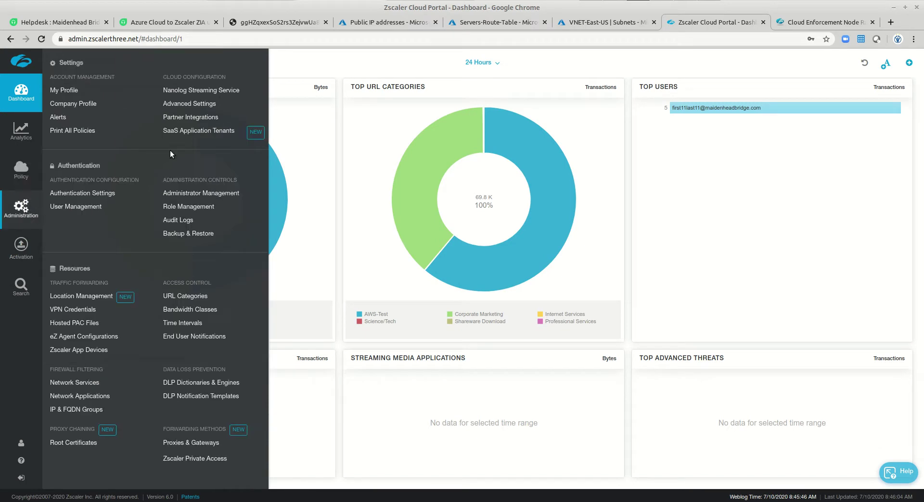
click(77, 323)
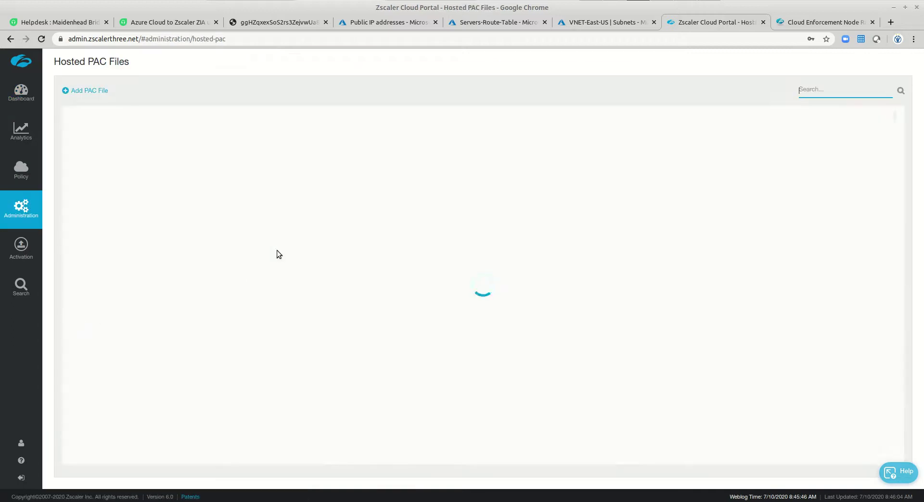
- Sign back in to the Zscaler portal with the saved credentials and dismiss the evaluation notice and cloud updates message
click(627, 62)
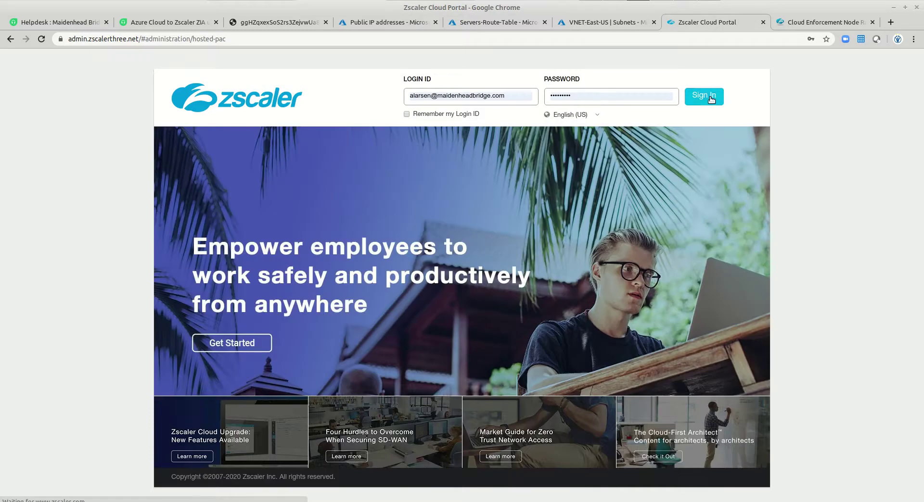
key(Return)
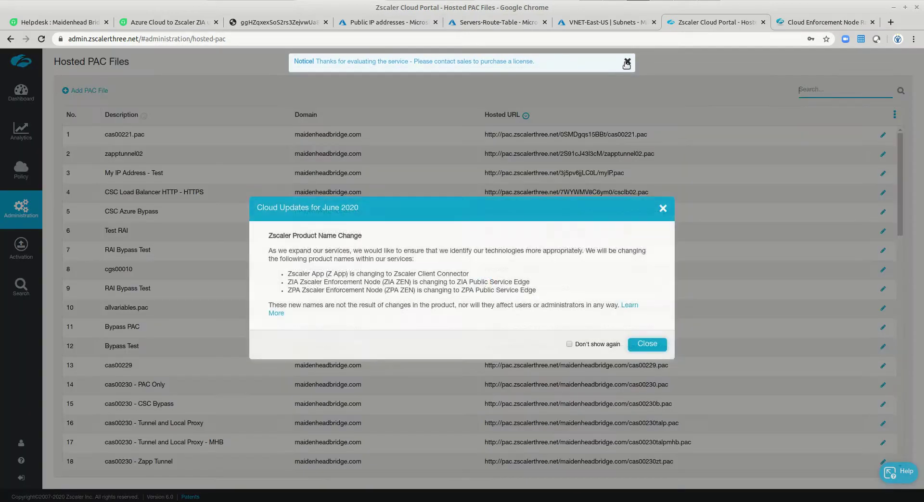
click(627, 61)
click(647, 345)
- Start a new hosted PAC file and enter csc-ha-pair.pac as its description
mouse_move(17, 214)
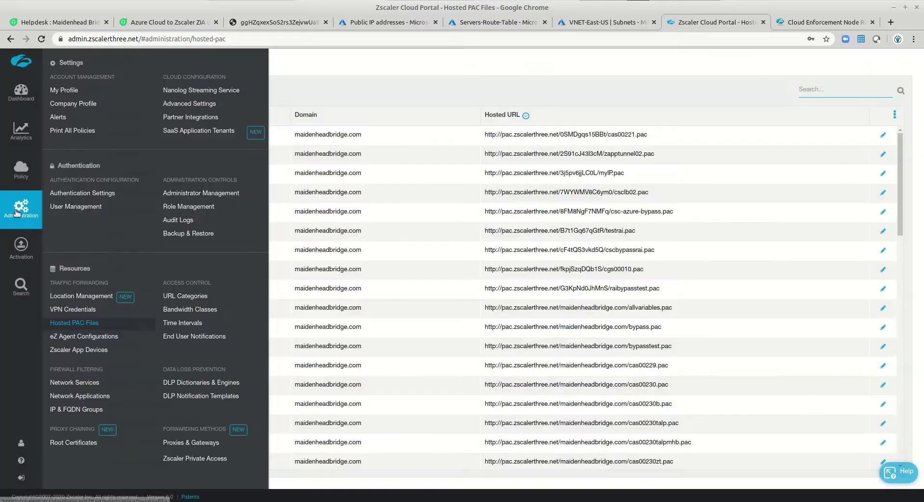
click(86, 326)
click(79, 91)
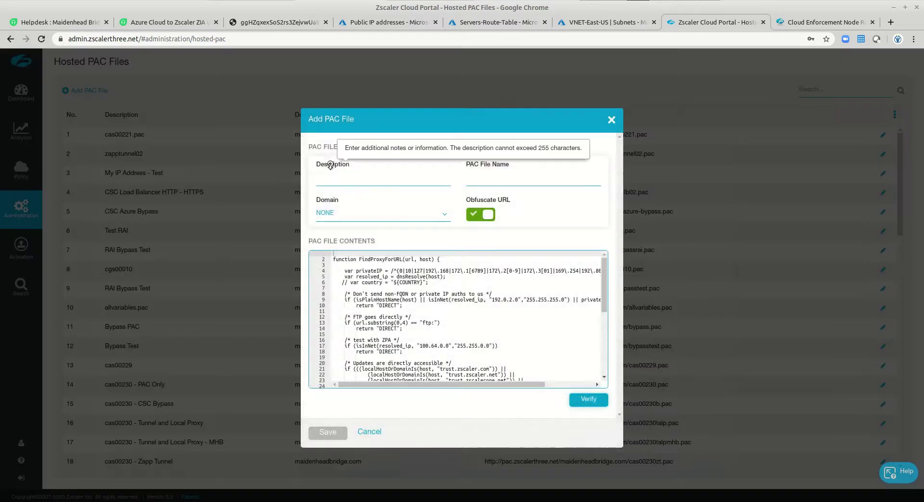
click(337, 183)
text(csc)
text(-ha)
text(-po)
text(pair)
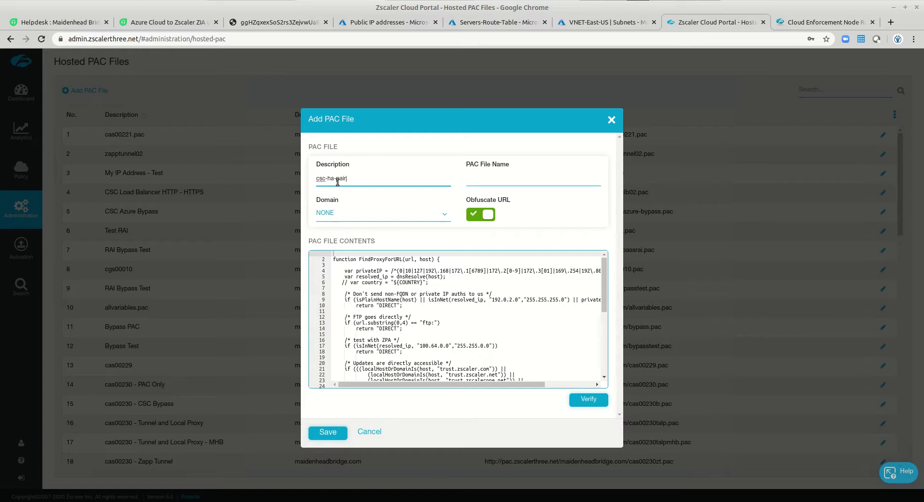
text(.pac)
- Copy the description csc-ha-pair.pac into the PAC file name and set the domain to maidenheadbridge.com
drag(334, 178, 298, 178)
click(316, 181)
drag(317, 178, 363, 177)
key(ctrl+c)
click(488, 178)
key(ctrl+v)
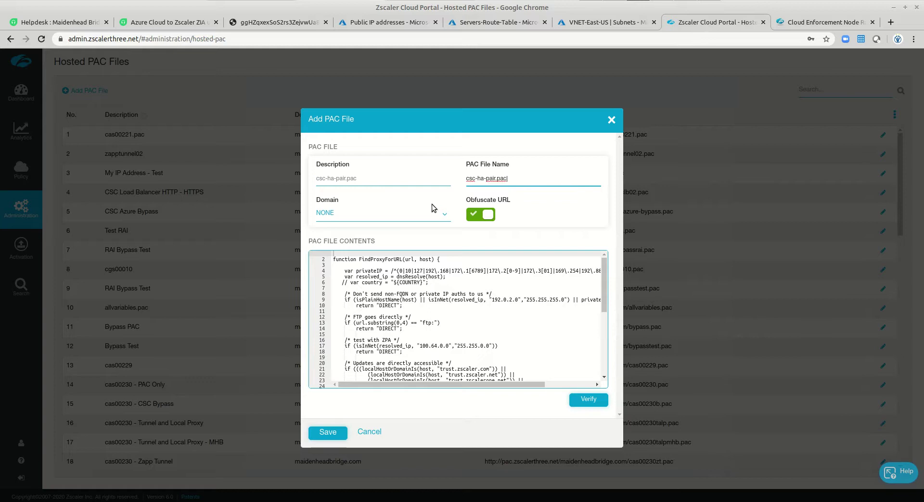
click(391, 222)
click(369, 252)
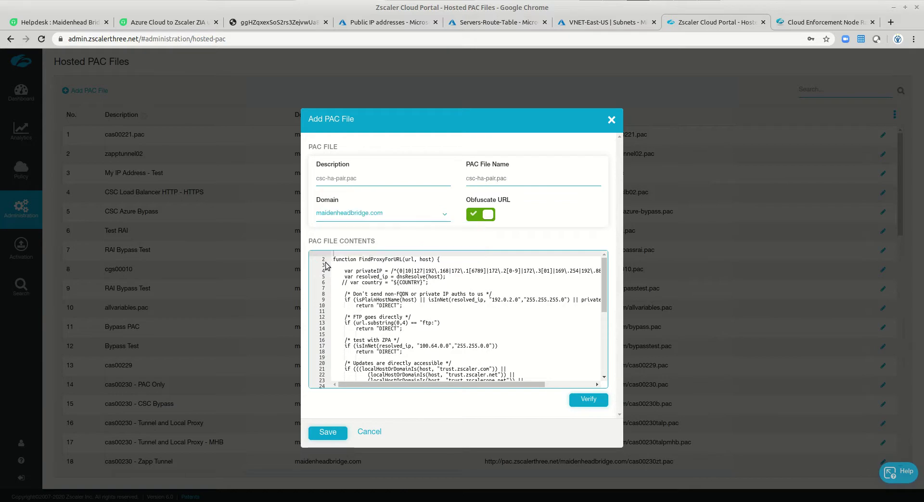
- Replace the default PAC file contents with the complete FindProxyForURL function copied from the Small Ubuntu terminal's script output
drag(335, 254, 388, 404)
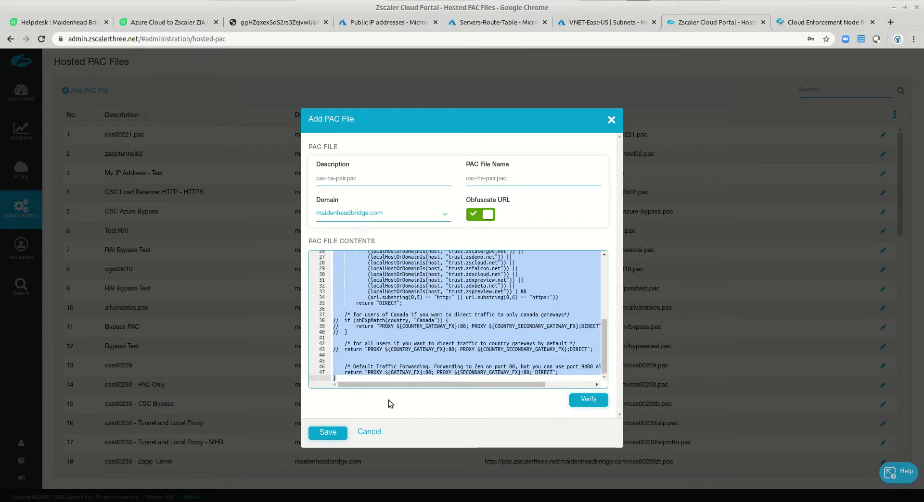
key(Delete)
key(alt+Tab)
scroll(100, 147, up, 6)
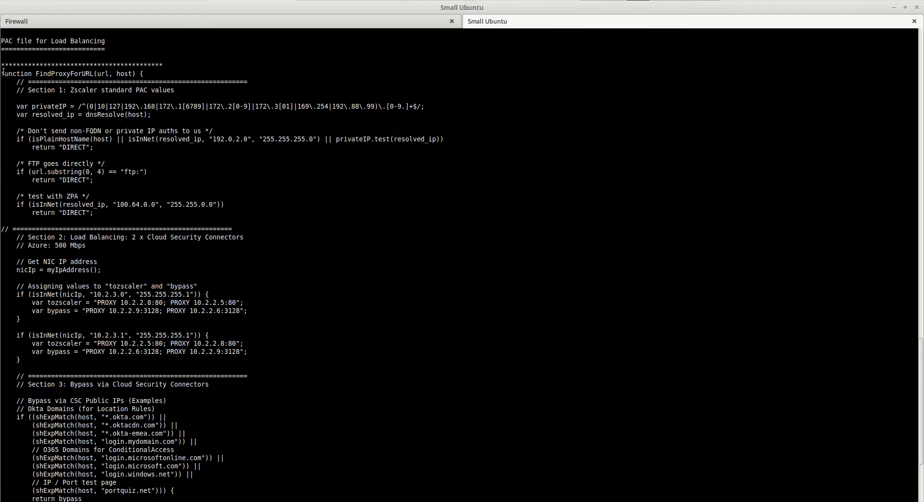
drag(1, 73, 91, 416)
right_click(247, 268)
click(279, 315)
key(alt+Tab)
click(342, 256)
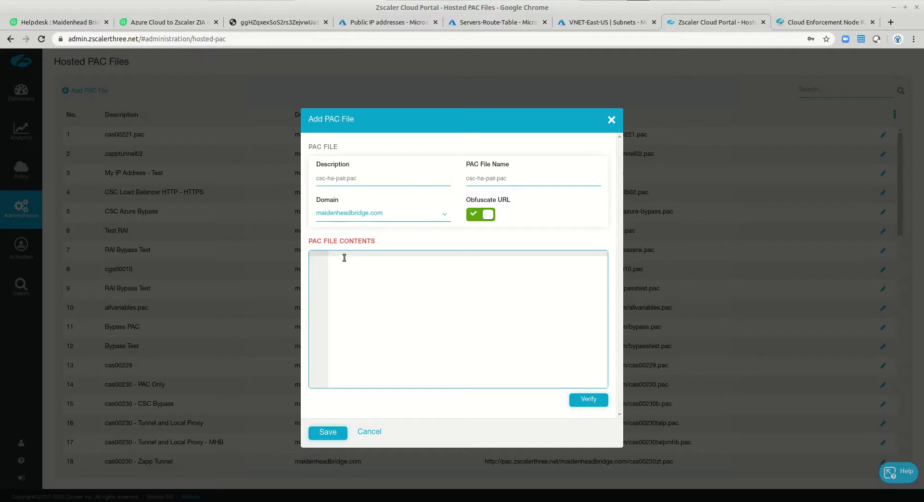
key(ctrl+v)
- Verify the pasted PAC code and save the new hosted PAC file
click(587, 399)
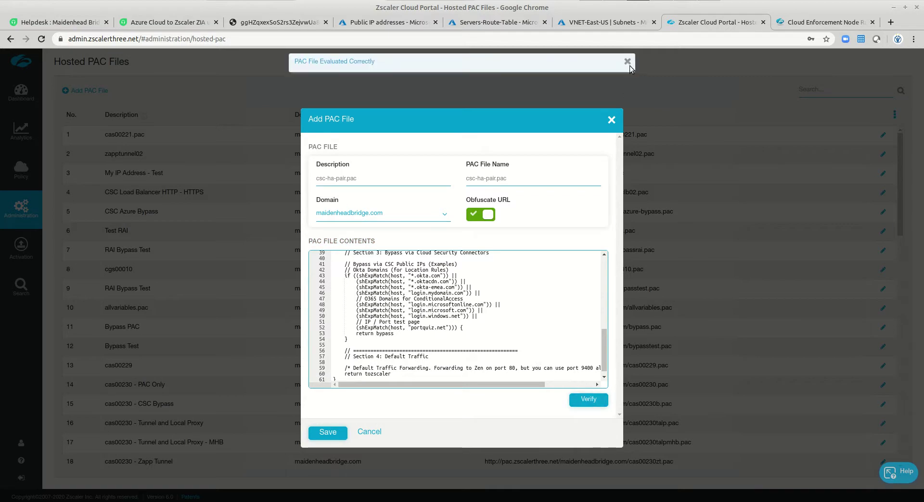
click(627, 64)
click(339, 438)
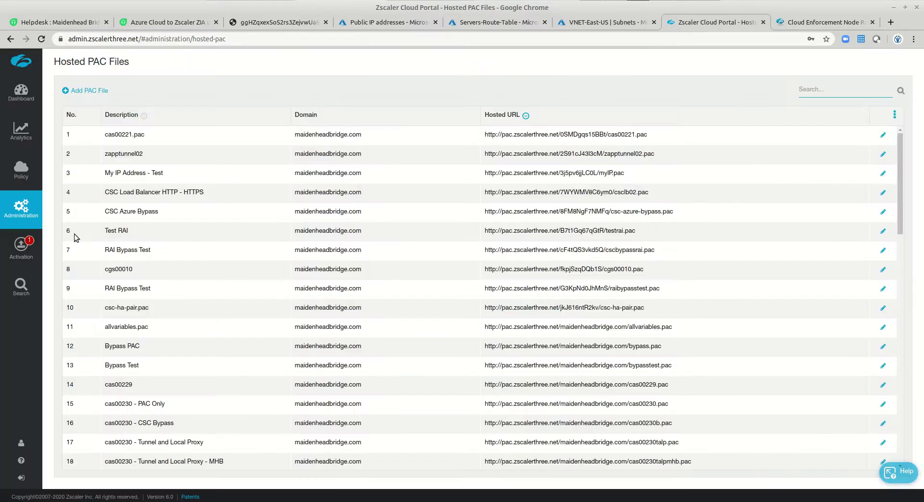
- Activate the pending configuration change and dismiss the notification
click(21, 247)
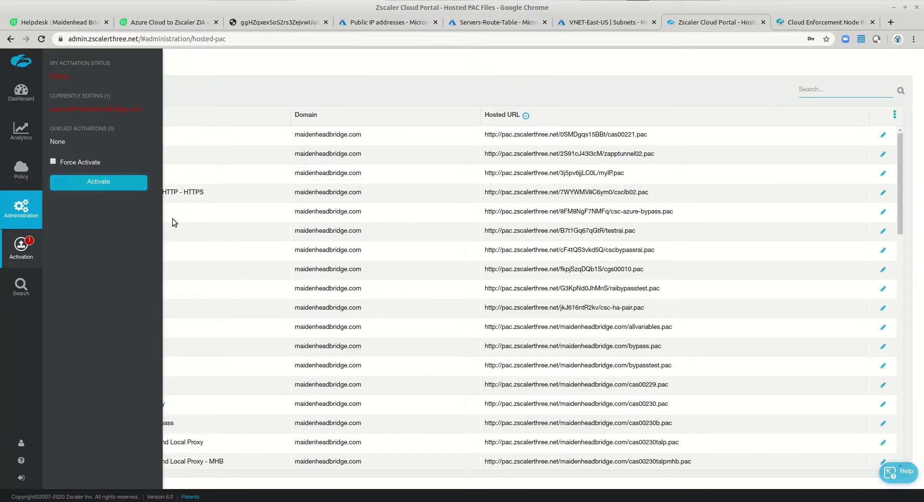
click(103, 190)
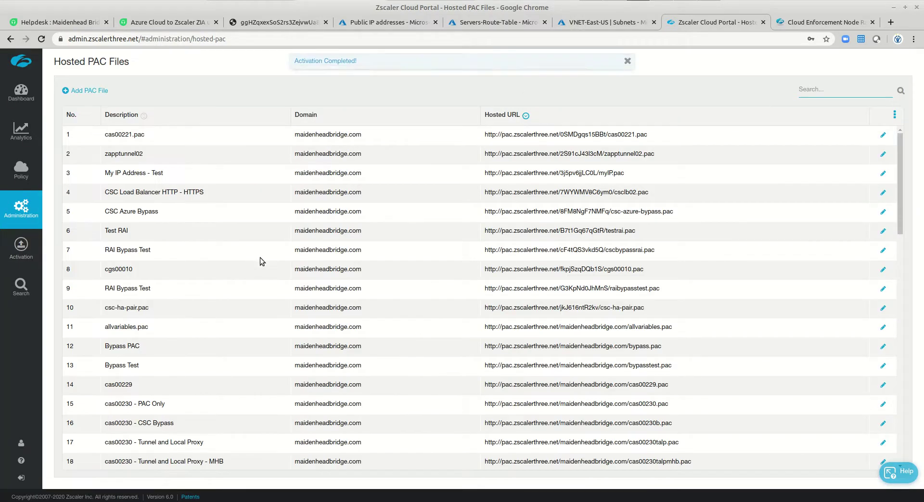
click(627, 62)
- Switch to the Small Ubuntu terminal and list the files in the home directory
key(alt+Tab)
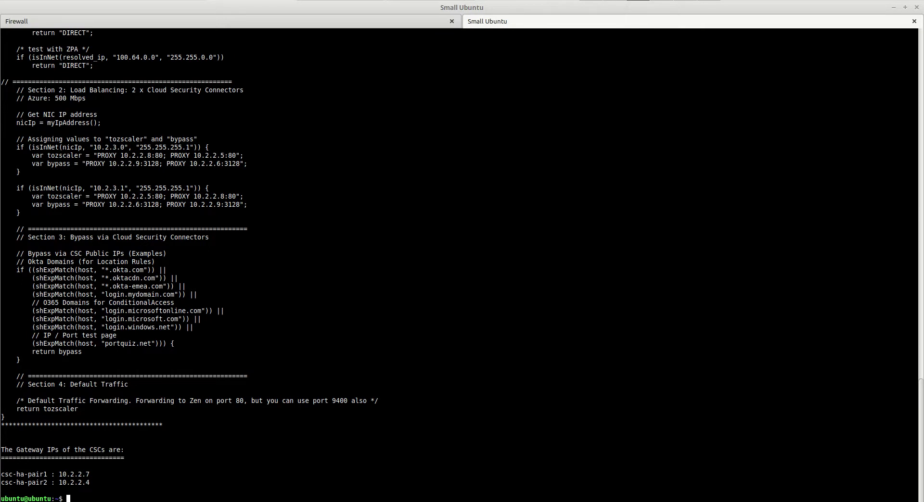
text(s)
key(Return)
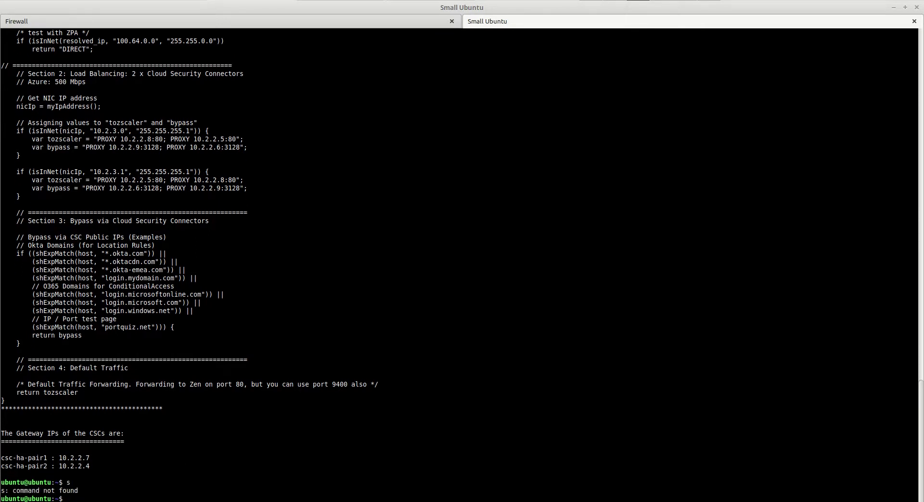
text(ls)
key(Return)
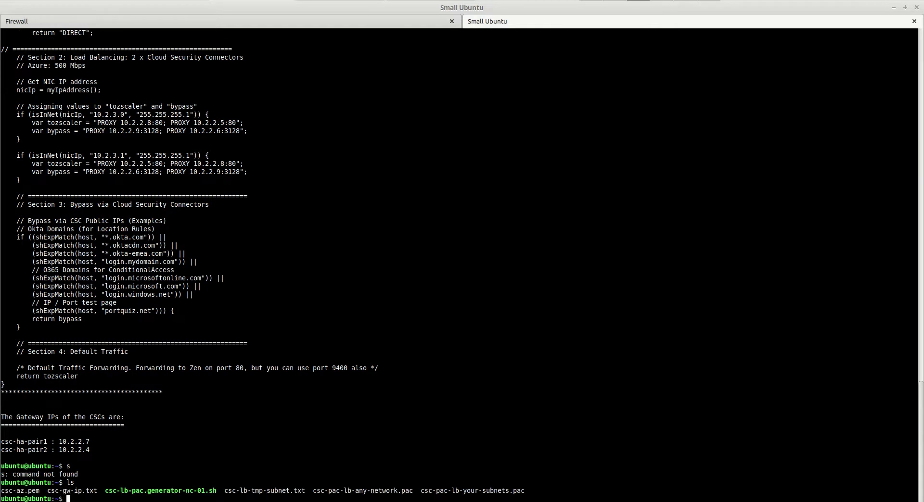
- Copy csc-pac-lb-your-subnets.pac to a new file named csc-ha-pair.pac
text(cp csc-pac)
key(Tab)
text(y)
key(Tab)
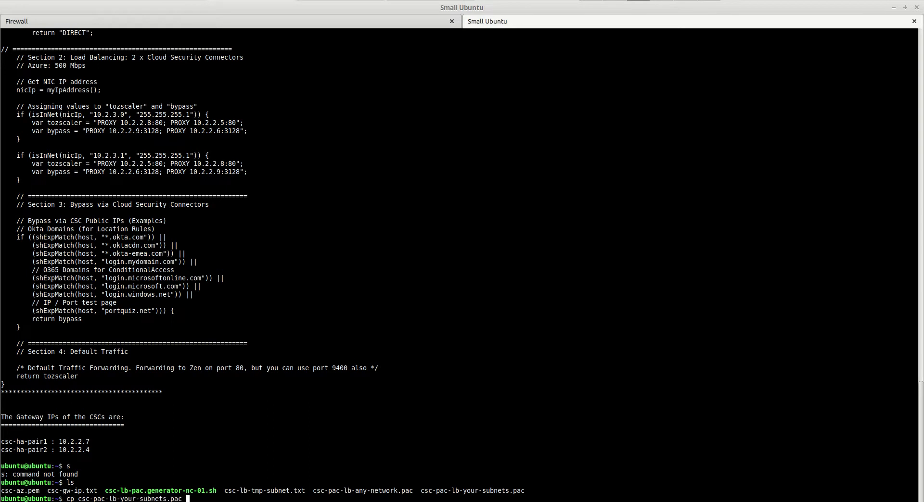
text(csc-ha-pair.pac)
key(Return)
- Display the contents of csc-ha-pair.pac in the terminal with cat
text(car csc)
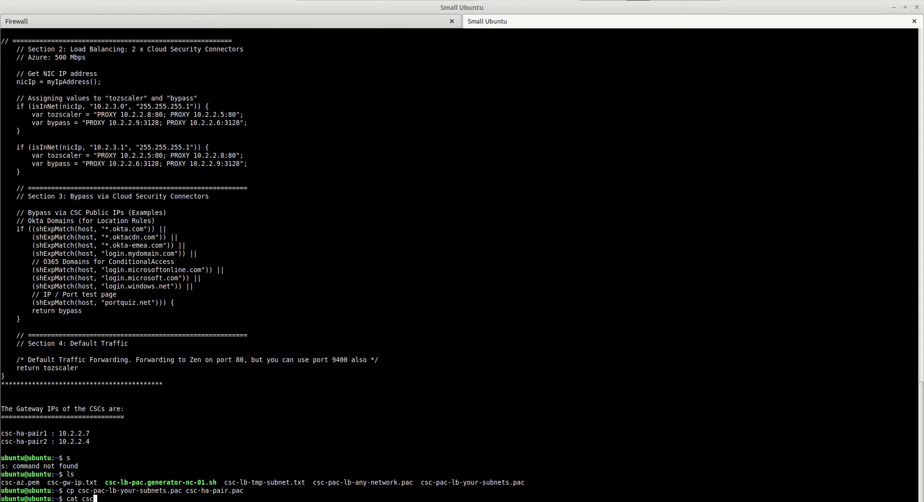
text(-ha)
key(Tab)
key(Return)
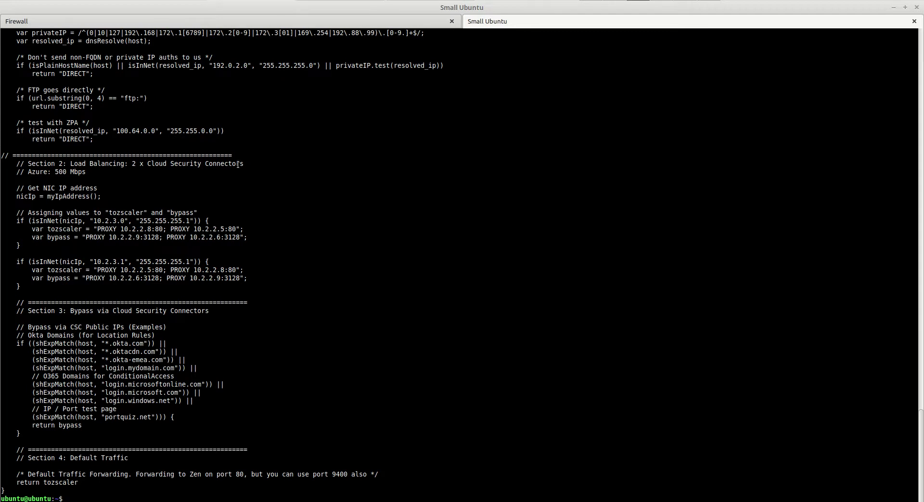
key(alt+Tab)
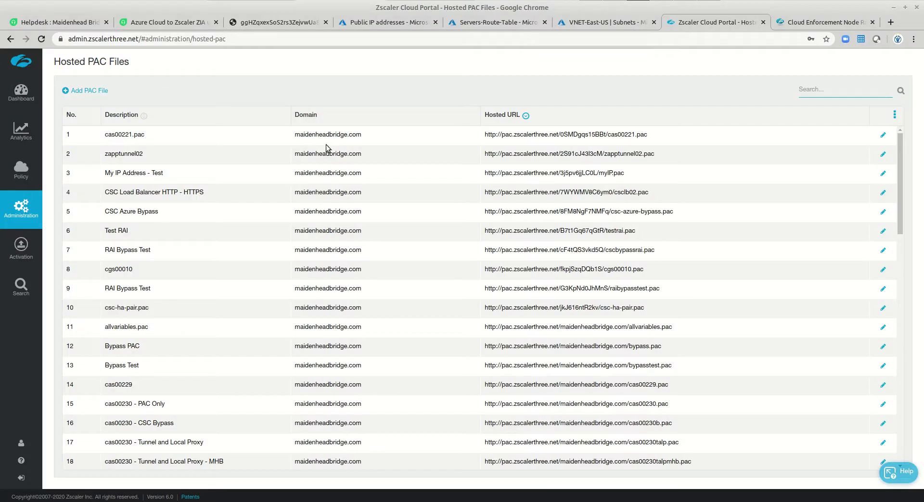
key(alt+Tab)
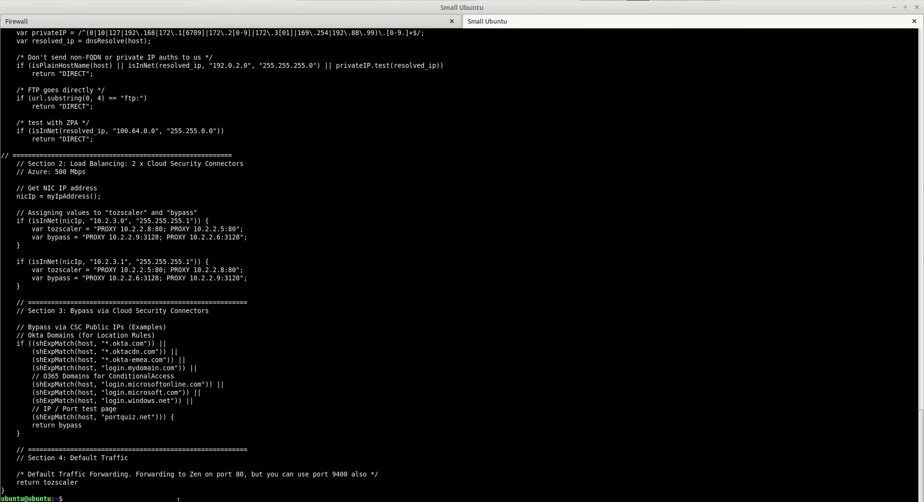
- List the directory contents with dir and run pactester without arguments to view its usage options
text(dir)
key(Return)
text(pac)
key(Tab)
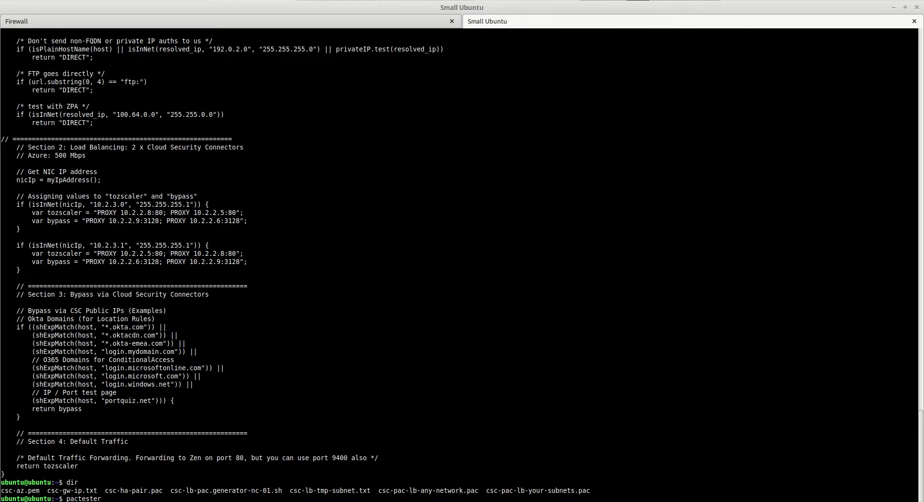
key(Return)
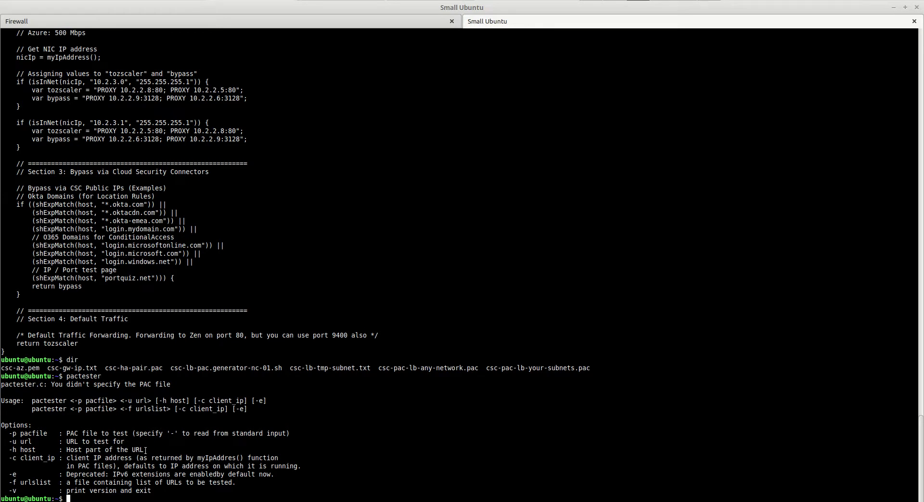
- Begin a pactester command that uses csc-ha-pair.pac as the PAC file to test
text(pac)
key(Tab)
text(-p)
drag(105, 369, 165, 369)
right_click(165, 369)
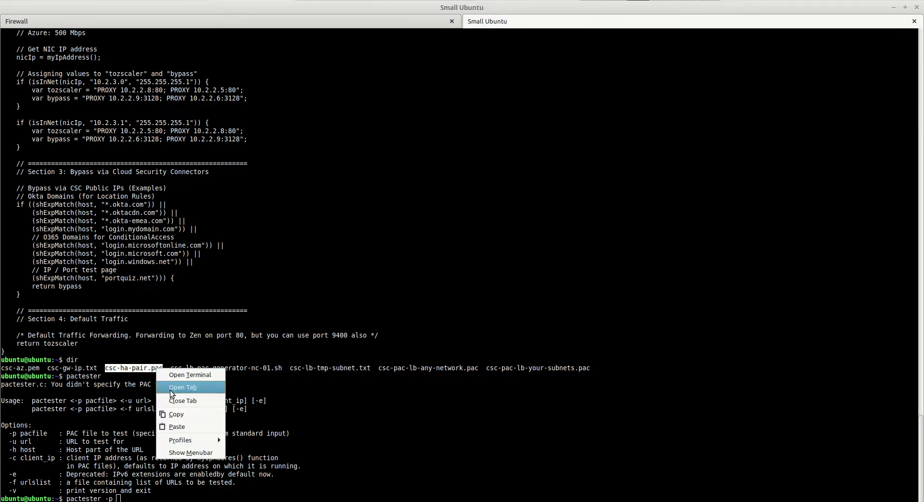
click(176, 415)
click(132, 409)
right_click(132, 409)
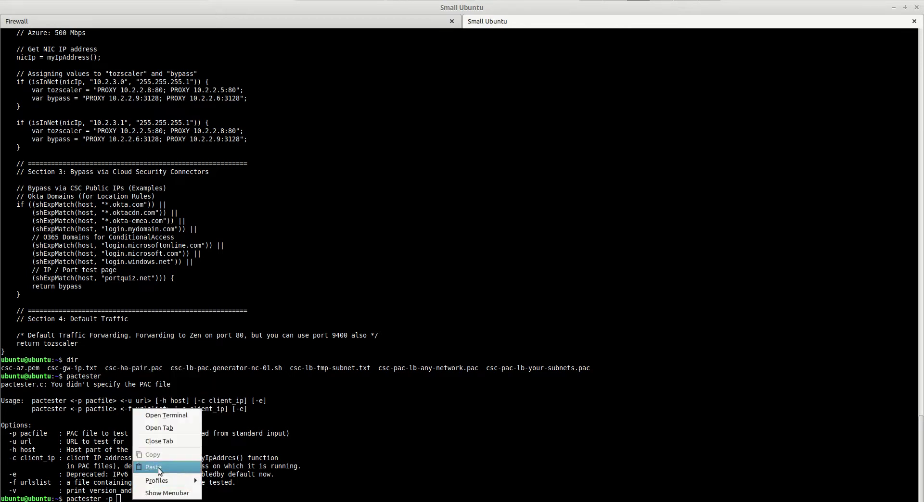
click(144, 474)
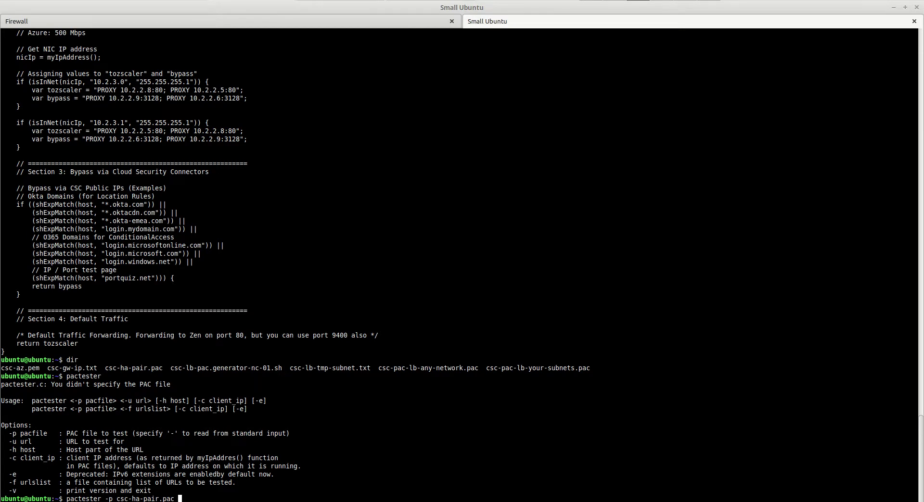
text(-c)
drag(96, 122, 123, 122)
right_click(124, 122)
click(145, 169)
click(230, 498)
right_click(231, 499)
click(251, 466)
key(BackSpace)
text(5 -u http://www.google.com)
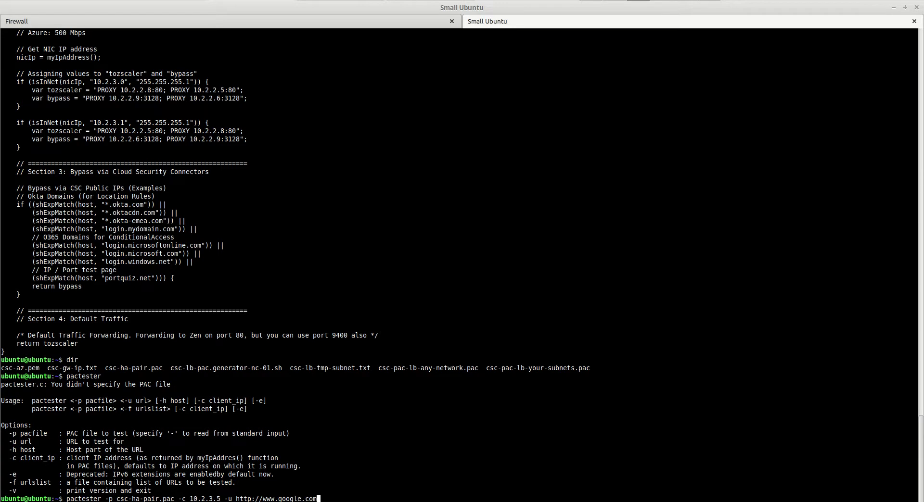
key(Return)
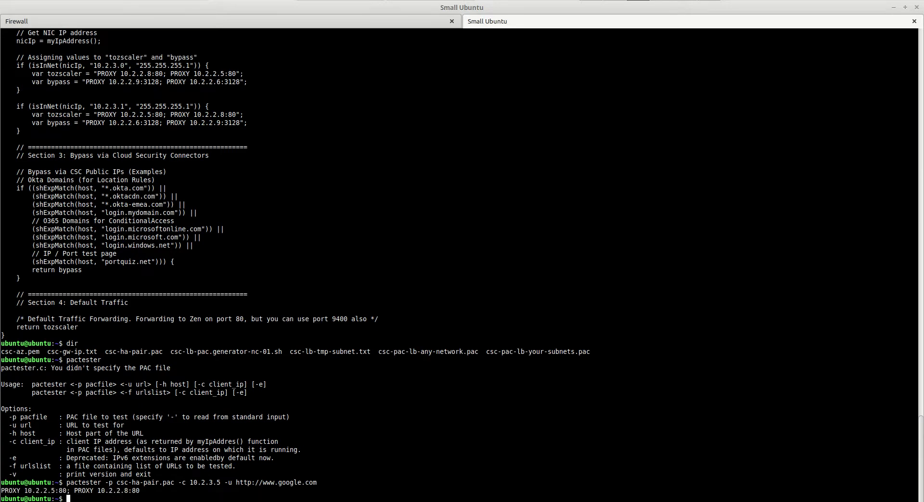
key(Up)
key(Left)
key(Left)
key(Left)
key(Left)
key(Left)
key(Left)
key(Left)
key(Left)
key(Left)
key(Left)
key(Left)
key(Left)
key(Left)
key(Left)
key(Left)
key(Left)
key(Left)
key(Left)
key(Left)
key(Left)
key(Delete)
text(6)
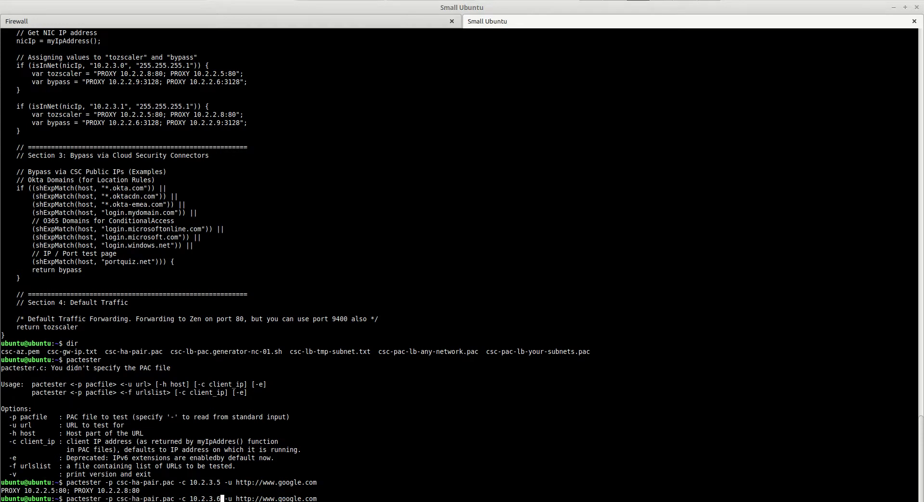
key(Return)
- Repeat the pactester test of csc-ha-pair.pac with the client IP changed to 10.2.3.7
key(Up)
key(Left)
key(Left)
key(Left)
key(Left)
key(Left)
key(Left)
key(Left)
key(Left)
key(Left)
key(Left)
key(Left)
key(Left)
key(Left)
key(Left)
key(Left)
key(Left)
key(Left)
key(Left)
key(Left)
key(Left)
key(Left)
key(Left)
key(Delete)
text(7)
key(Return)
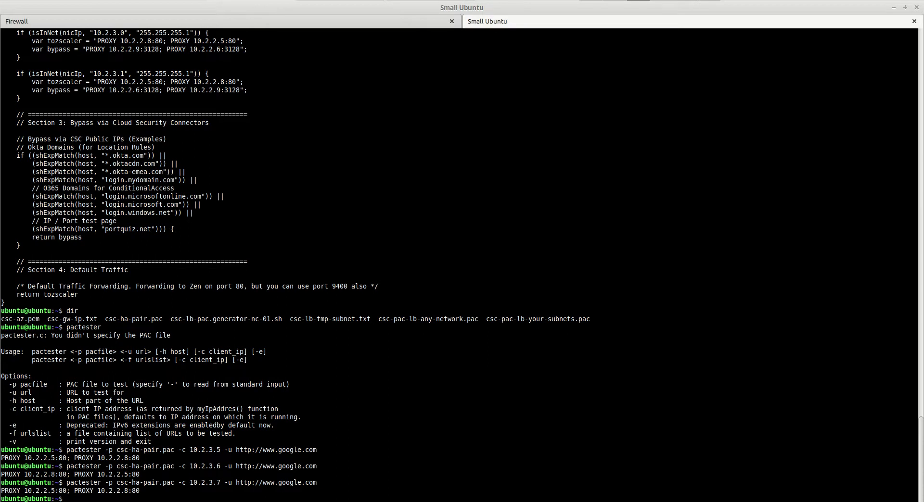
- Run the same pactester test once more using client IP 10.2.3.8
key(Up)
key(Left)
key(Left)
key(Left)
key(Left)
key(Left)
key(Left)
key(Left)
key(Left)
key(Left)
key(Left)
key(Left)
key(Left)
key(Left)
key(Left)
key(Left)
key(Left)
key(Left)
key(Left)
key(Left)
key(Left)
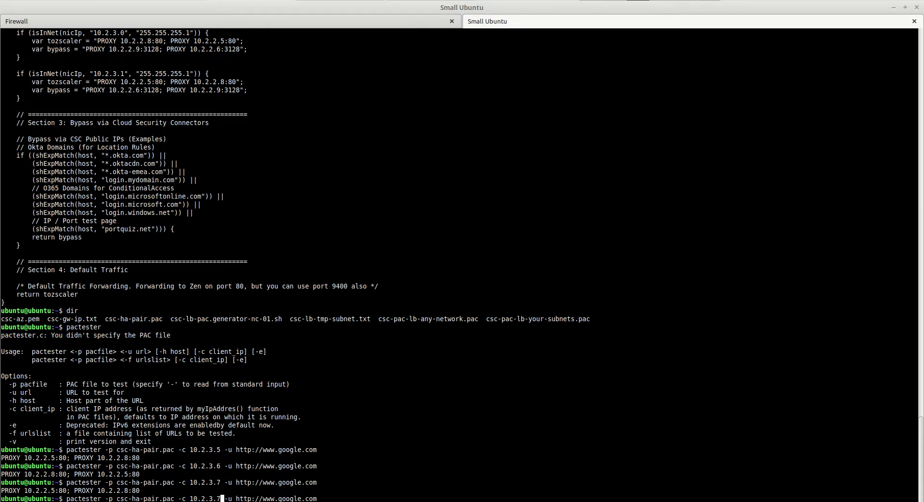
key(BackSpace)
text(8)
key(Return)
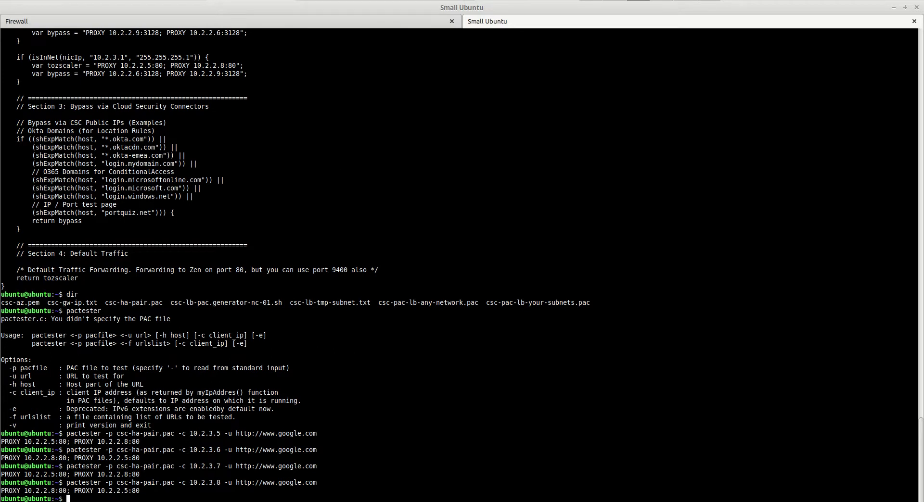
- Switch to the deployment guide in Chrome and highlight the instruction to create a route table with the server subnet associated
key(alt+Tab)
click(149, 24)
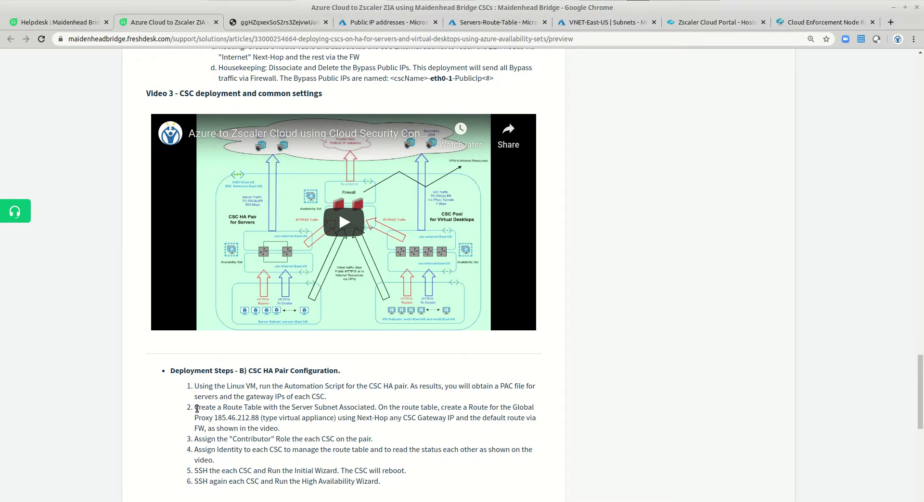
drag(196, 409, 369, 409)
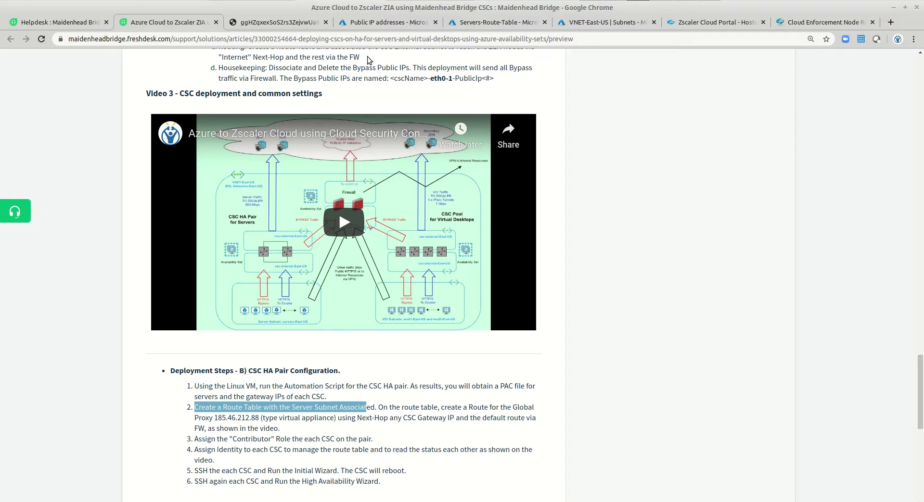
- In Azure's Servers-Route-Table, set the Global-ZEN-IP route's next hop address to 10.1.1.1 with type Virtual appliance, save, and return to the routes list
click(483, 23)
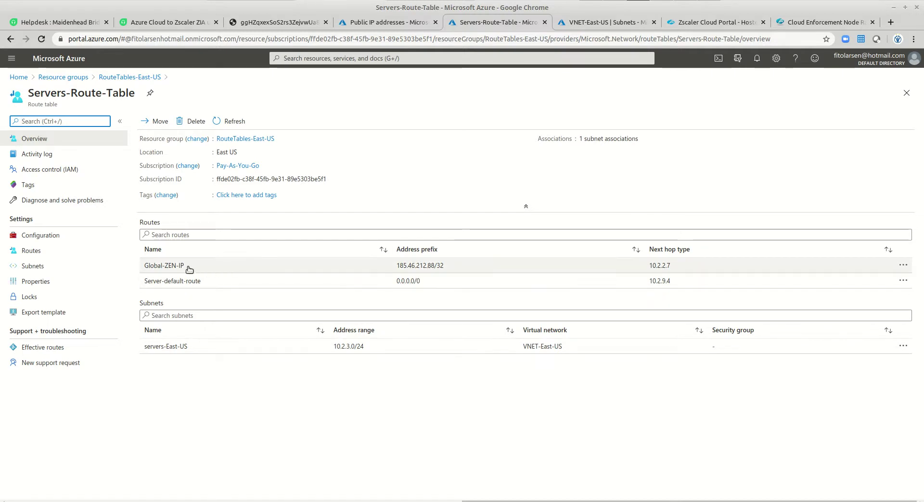
click(161, 271)
click(36, 251)
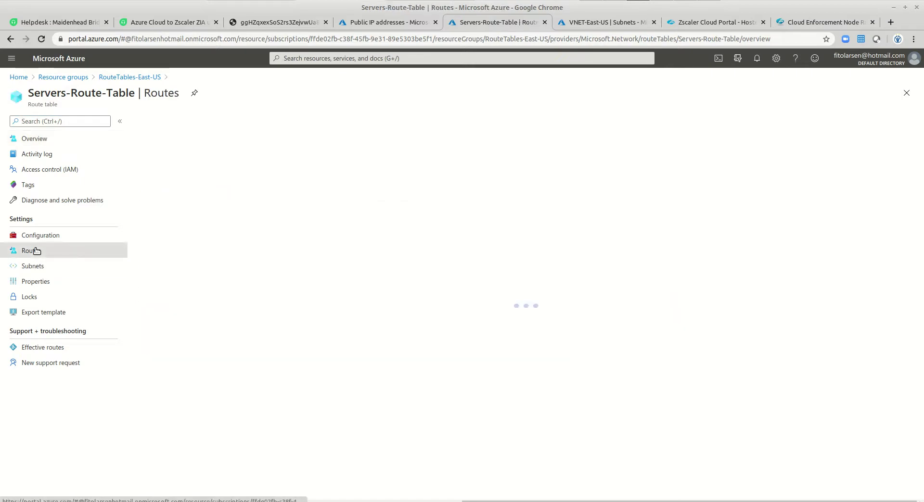
click(169, 174)
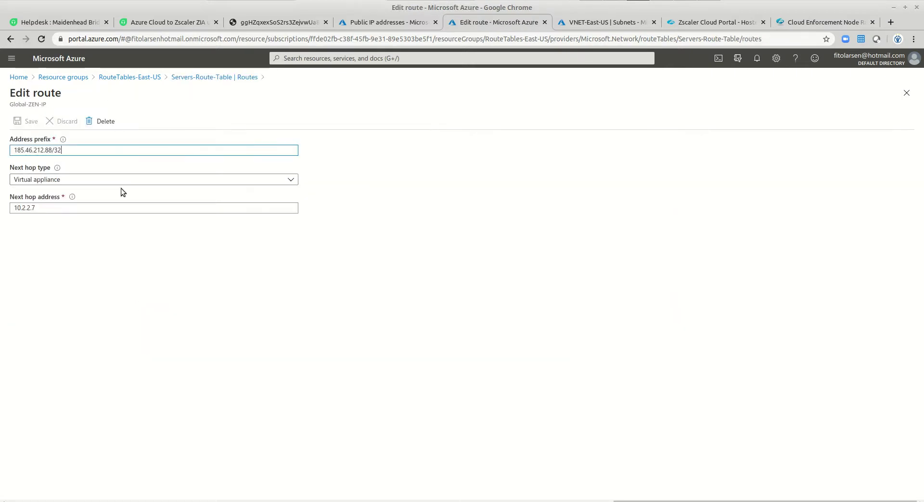
click(46, 208)
text(10.1)
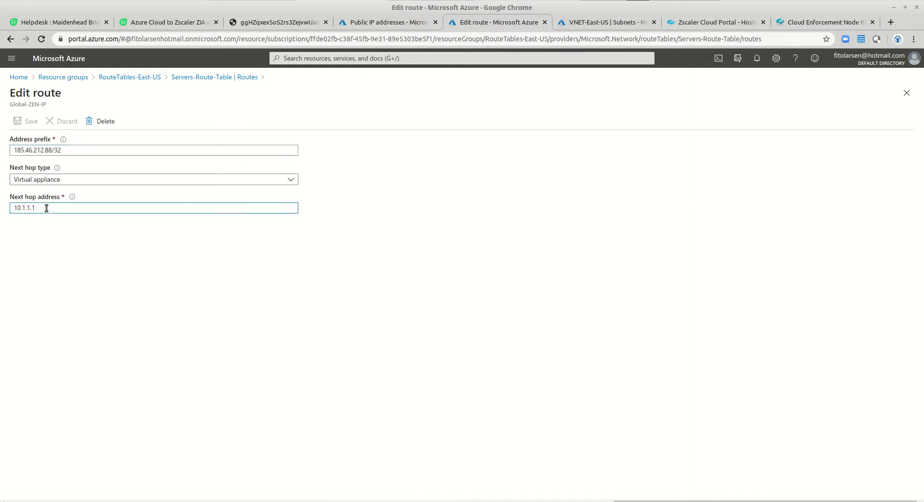
click(77, 179)
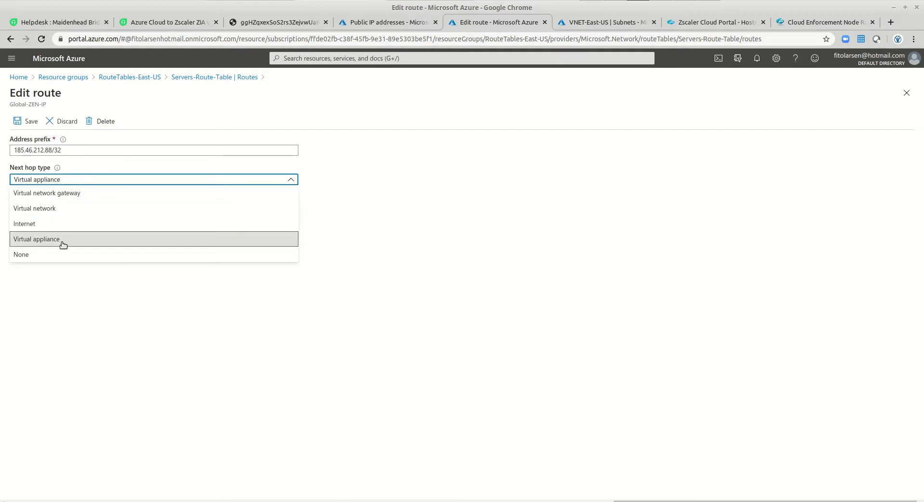
click(61, 241)
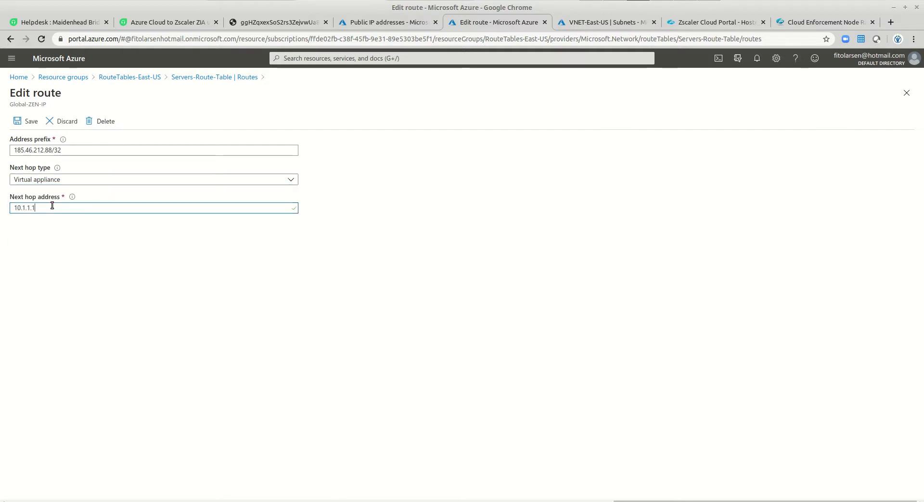
click(27, 120)
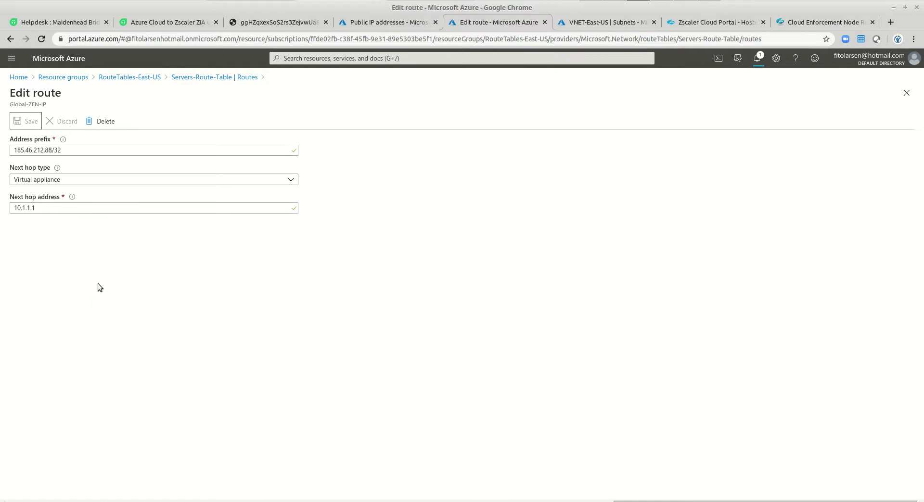
click(221, 78)
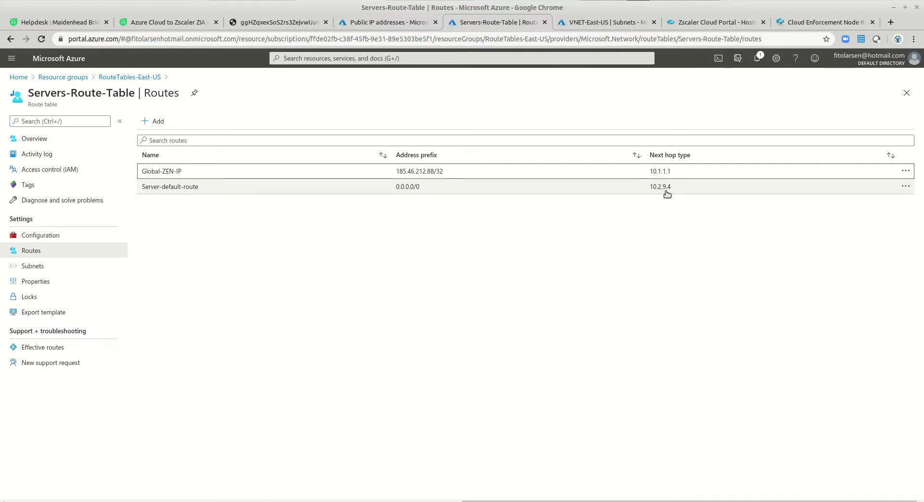
- Examine the network diagram and review the subnets, configuration and overview of Servers-Route-Table
click(175, 23)
click(269, 26)
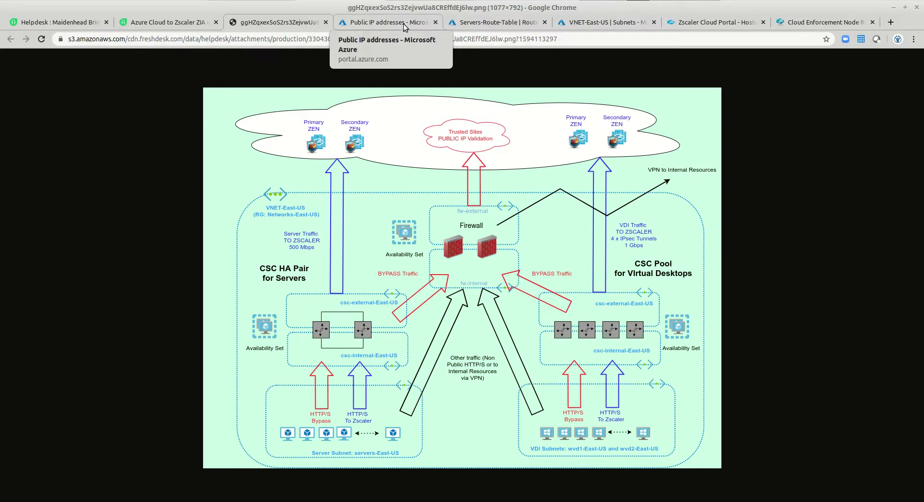
click(501, 23)
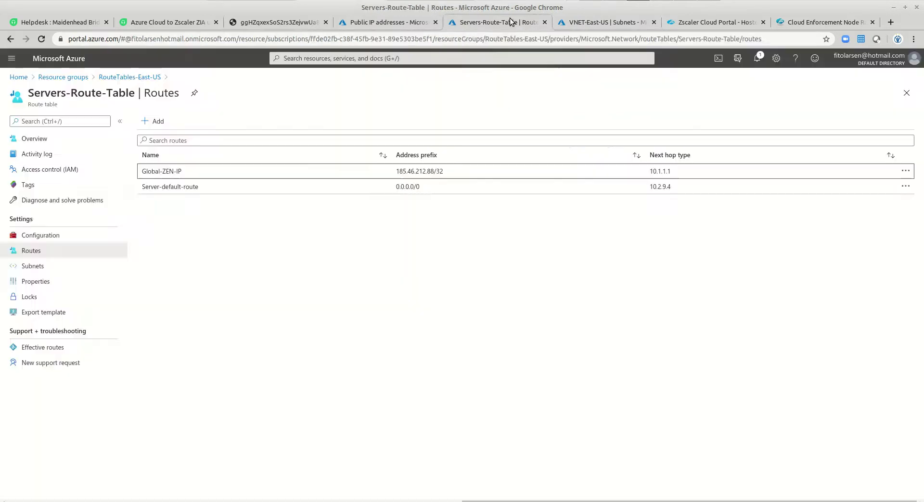
click(39, 268)
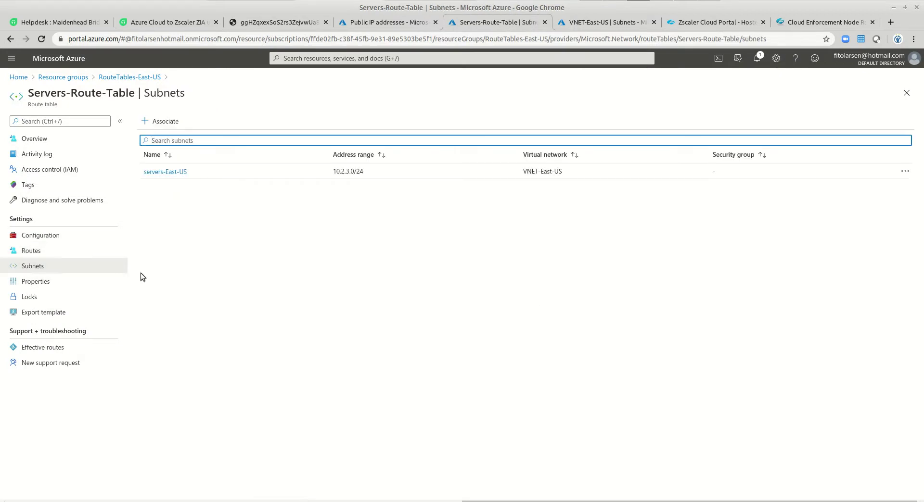
click(42, 237)
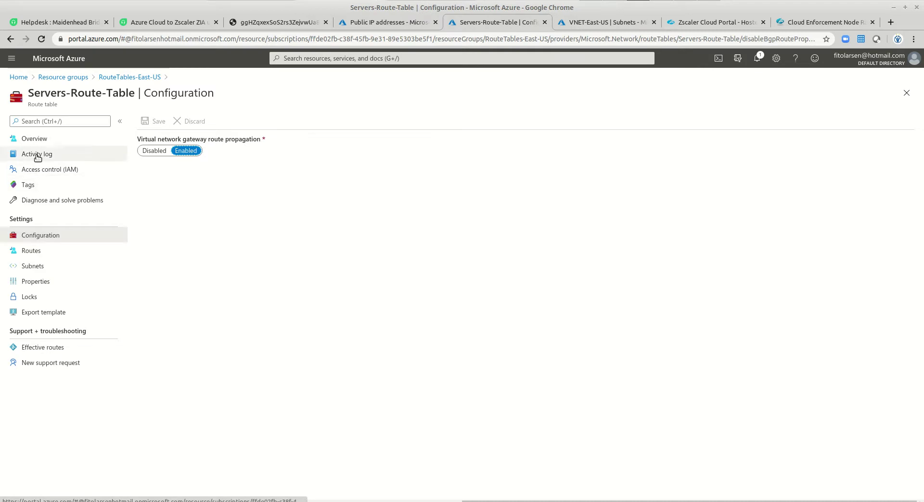
click(34, 139)
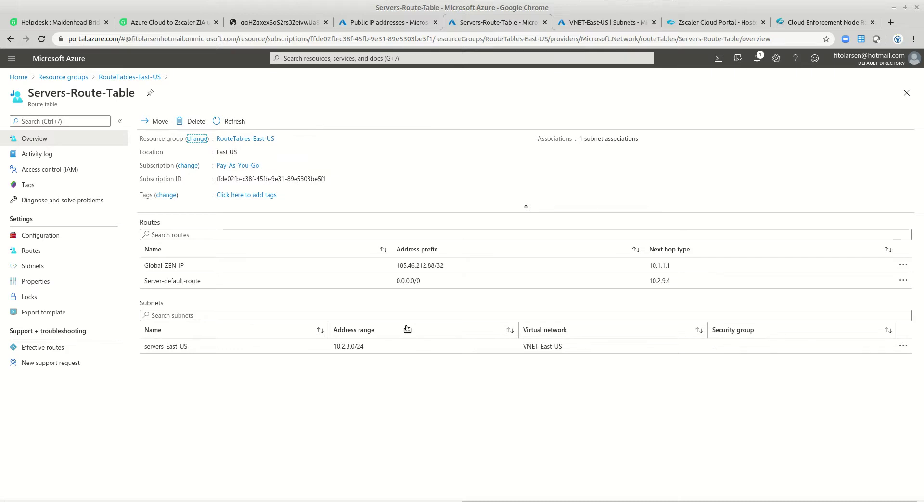
key(alt+Tab)
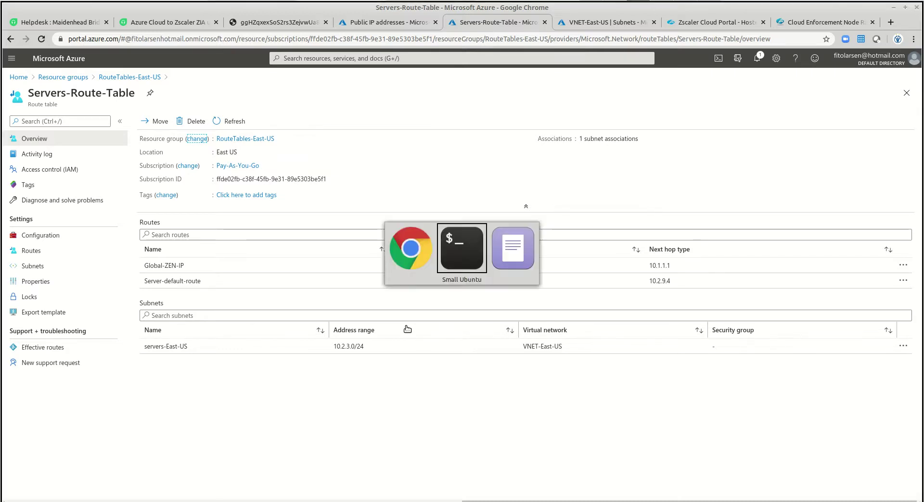
key(alt+Tab)
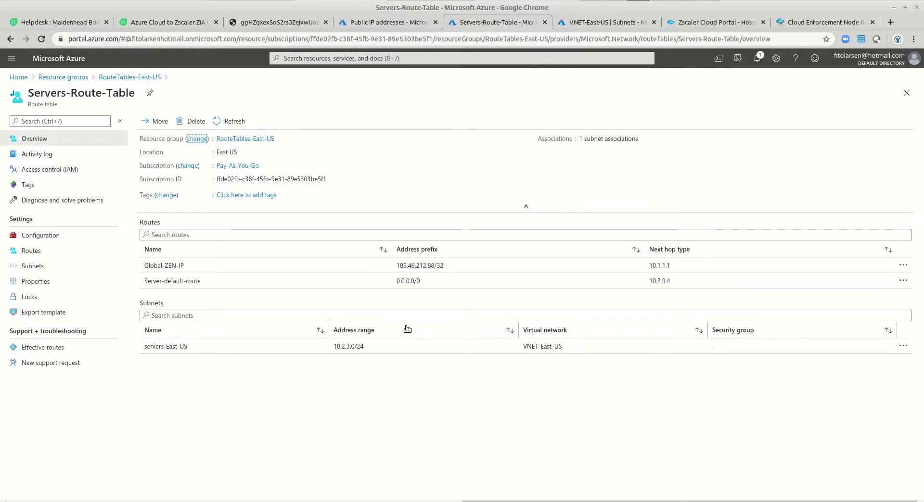
key(alt+Tab)
key(alt+Tab)
key(alt+Tab)
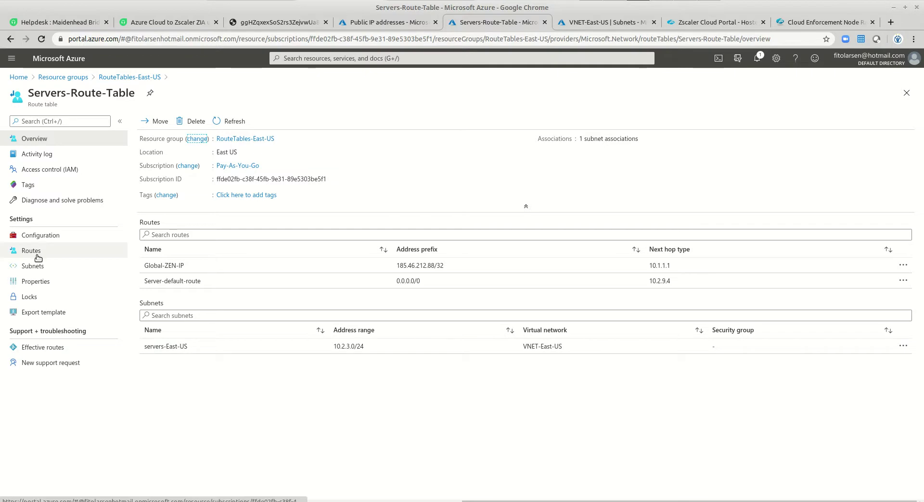
- Associate the csc-internal-East-US subnet of virtual network VNET-East-US with Servers-Route-Table
click(34, 271)
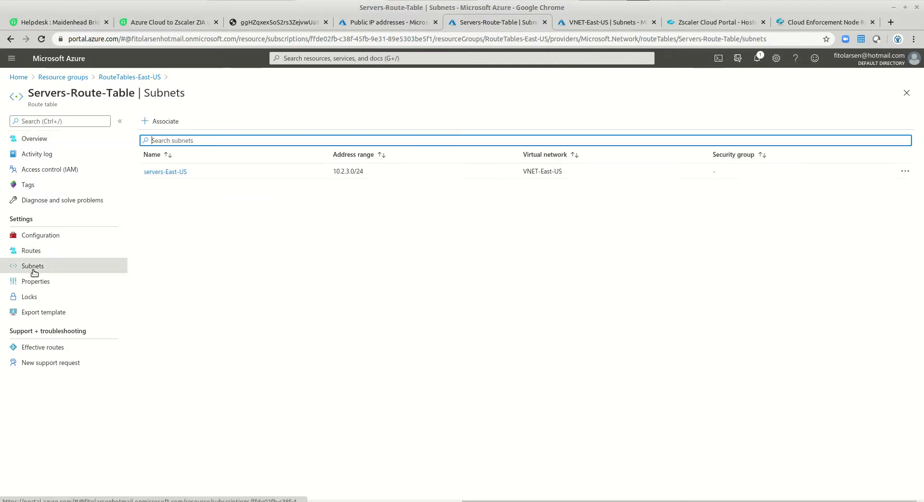
click(163, 122)
click(706, 129)
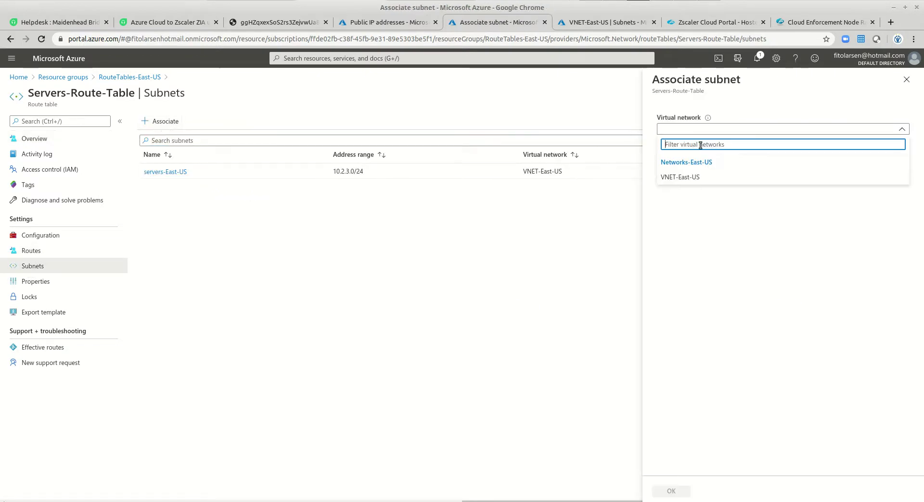
click(686, 181)
click(693, 161)
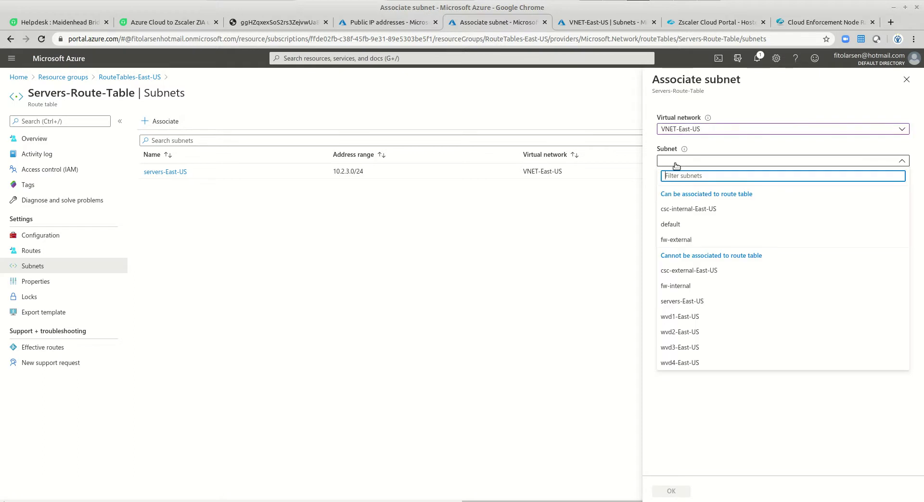
click(695, 214)
click(675, 494)
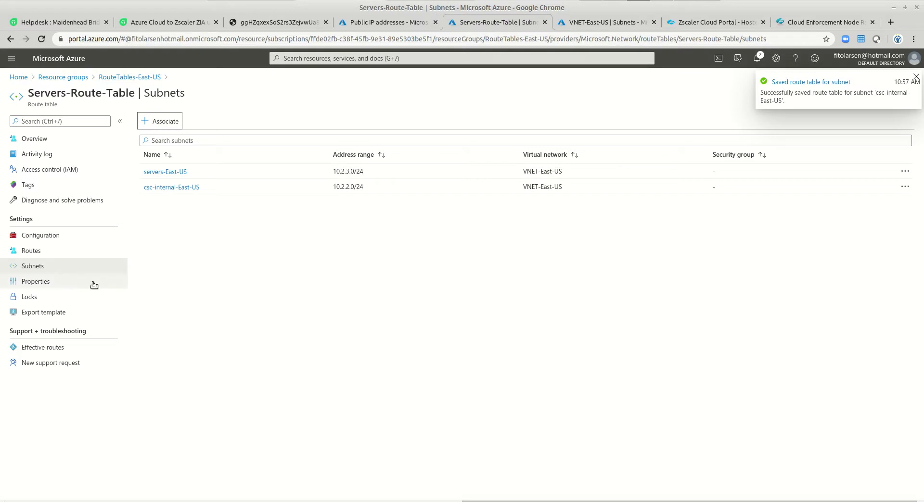
- Reload the Servers-Route-Table overview to check its associated subnets, and return to the deployment guide
click(48, 241)
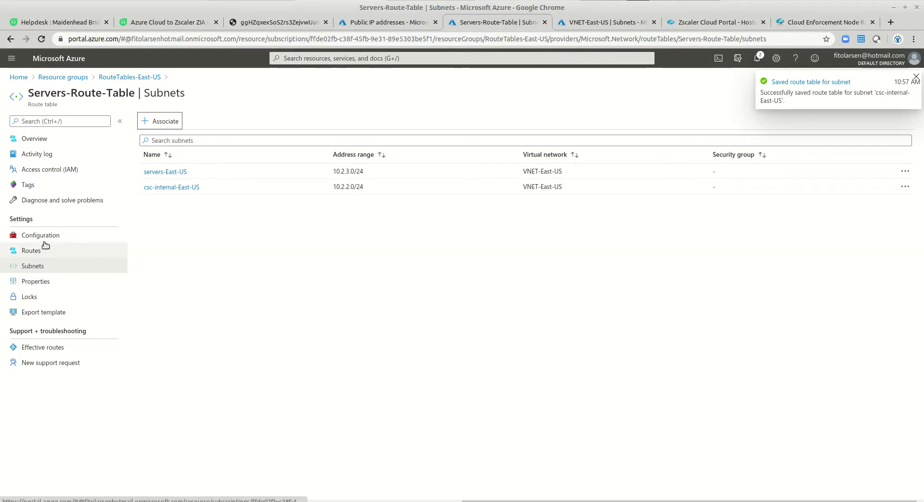
click(36, 139)
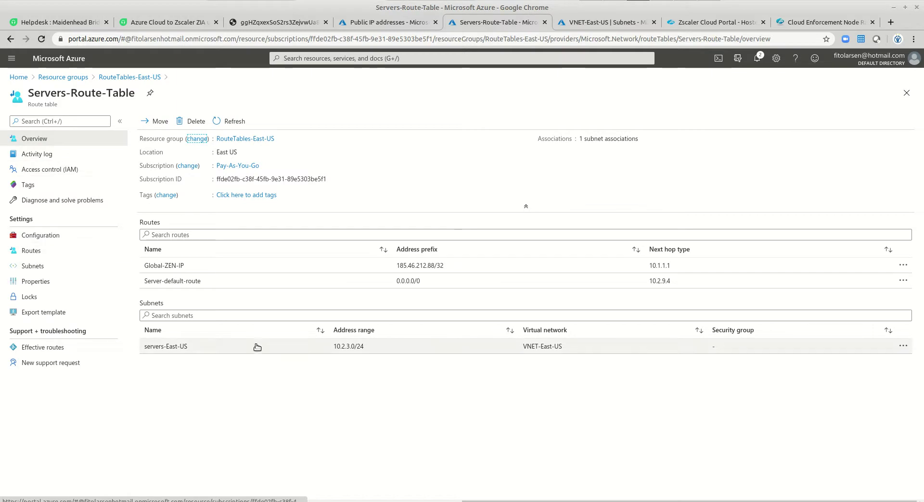
click(43, 39)
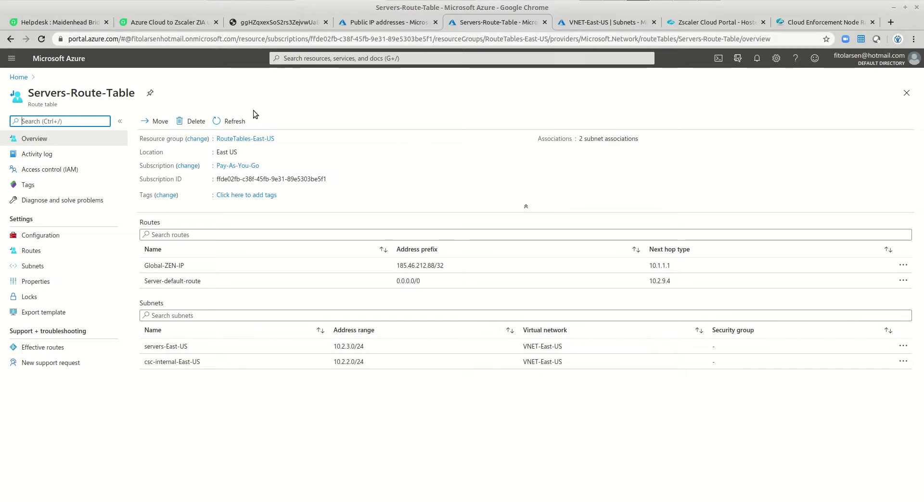
click(164, 22)
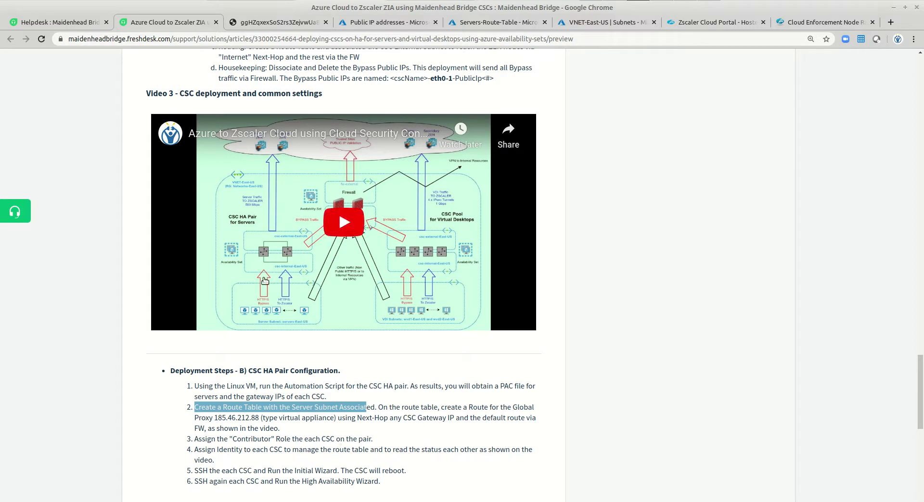
- In Azure, turn on the system assigned managed identity for virtual machine csc-ha-pair1, save and confirm it
click(272, 22)
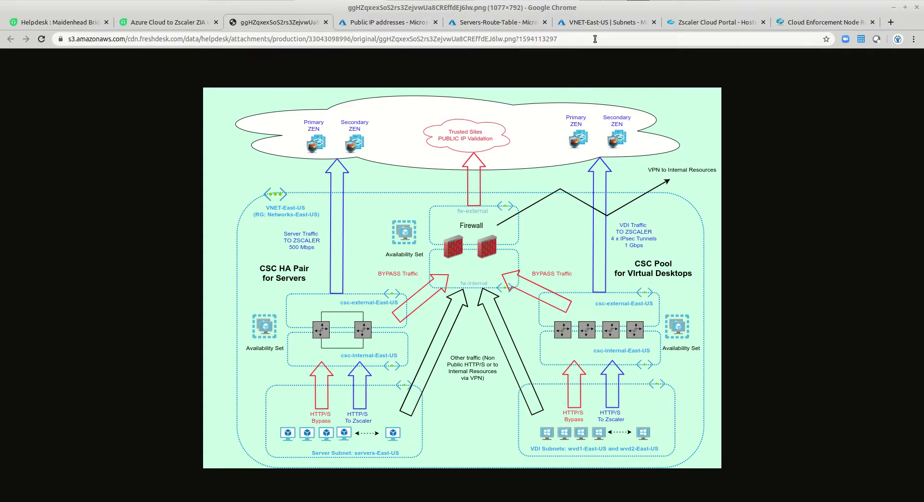
click(494, 25)
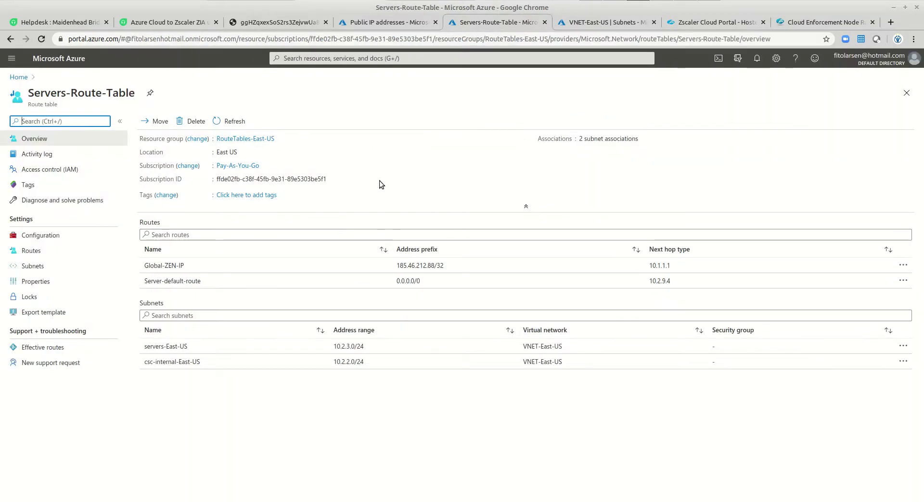
click(577, 25)
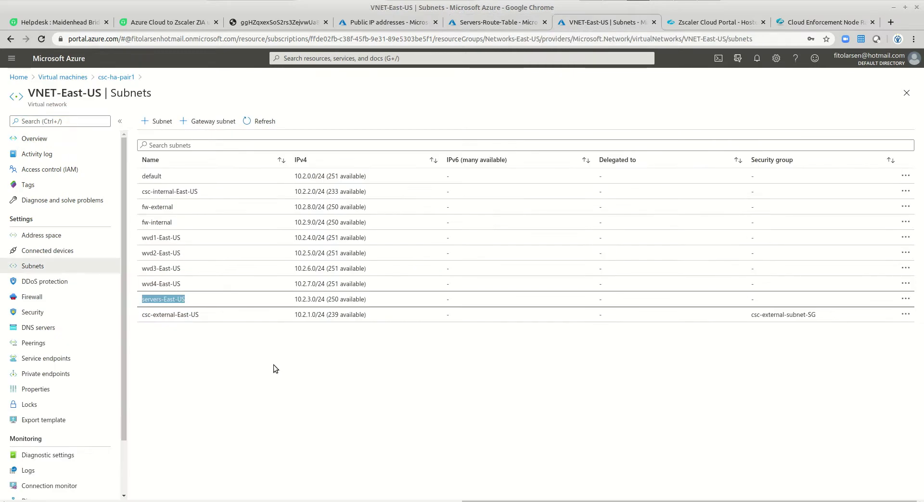
click(114, 78)
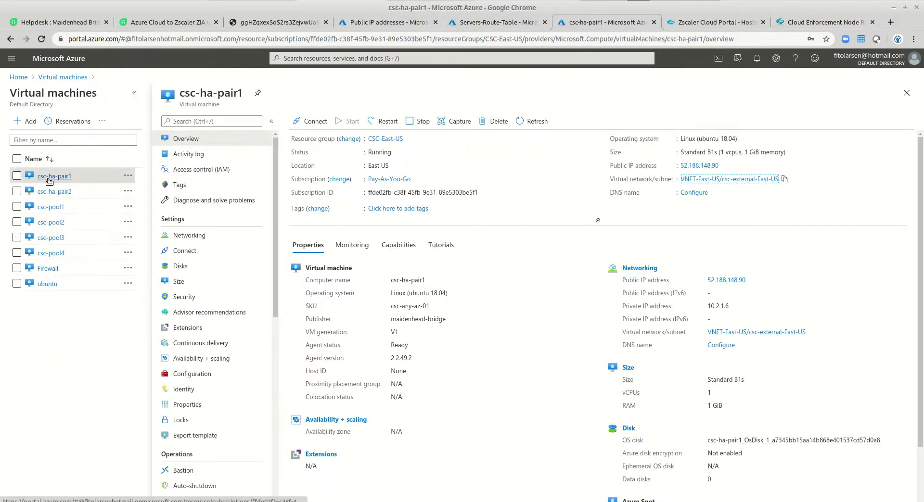
click(194, 392)
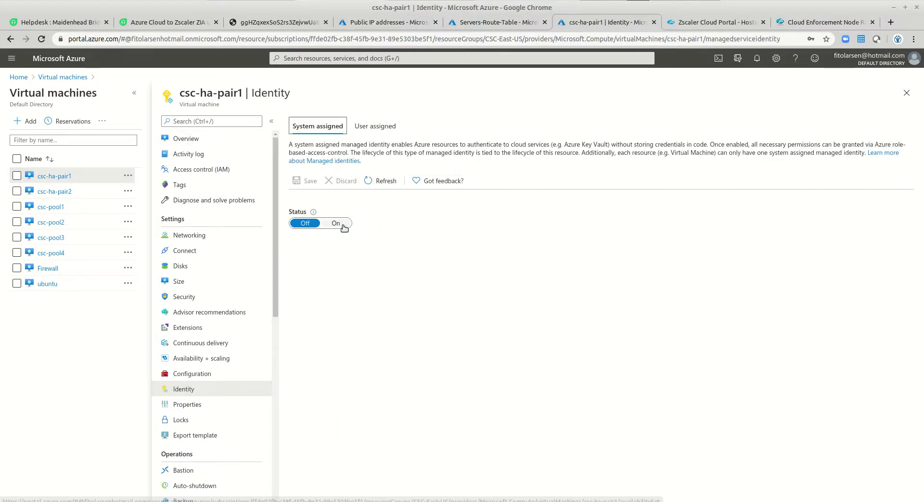
click(336, 223)
click(310, 180)
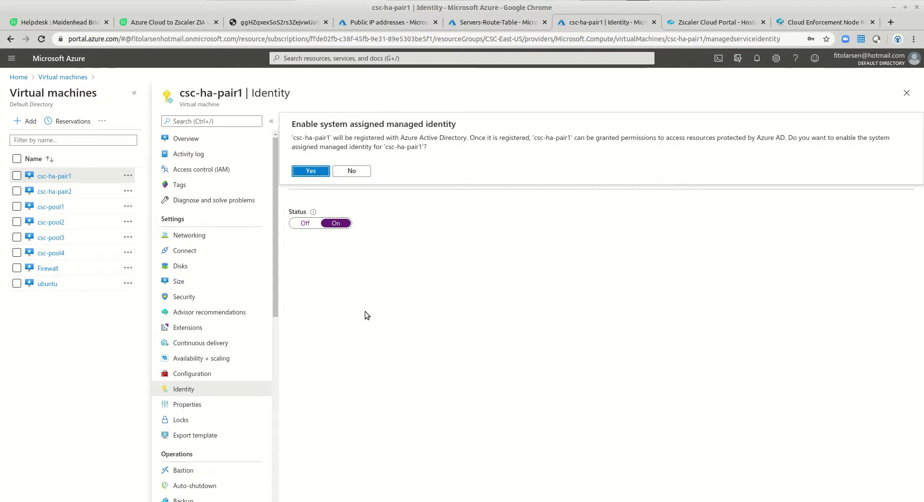
click(309, 171)
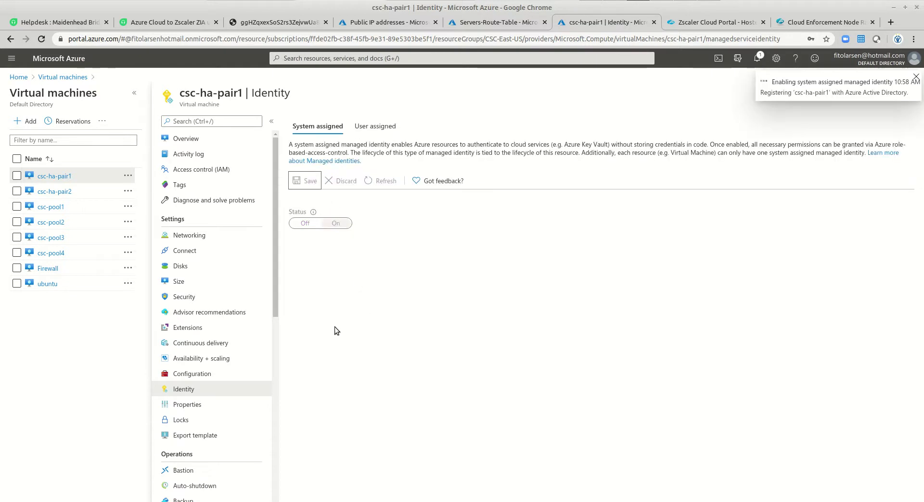
- Turn on the system assigned managed identity for virtual machine csc-ha-pair2, save and confirm it
click(56, 192)
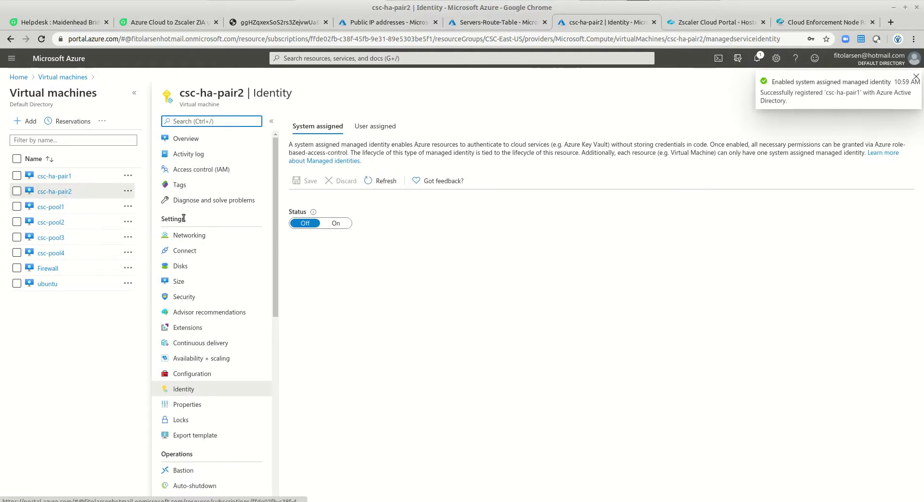
click(336, 223)
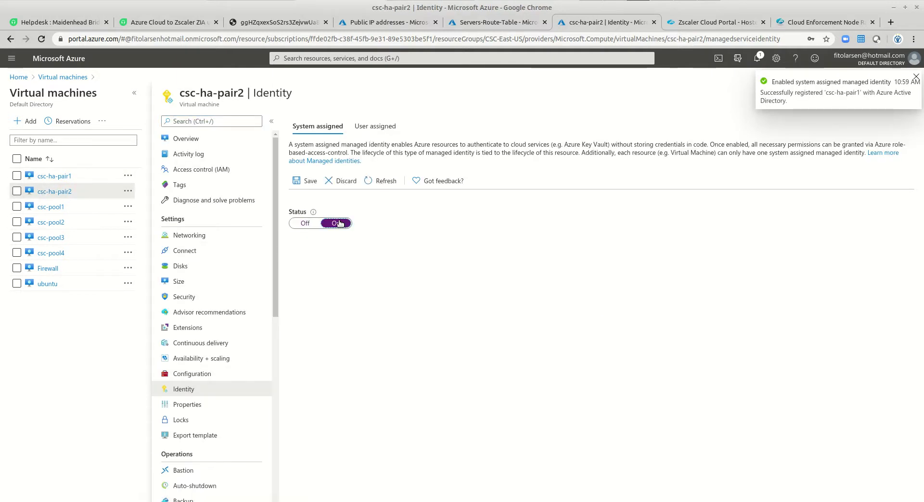
click(303, 180)
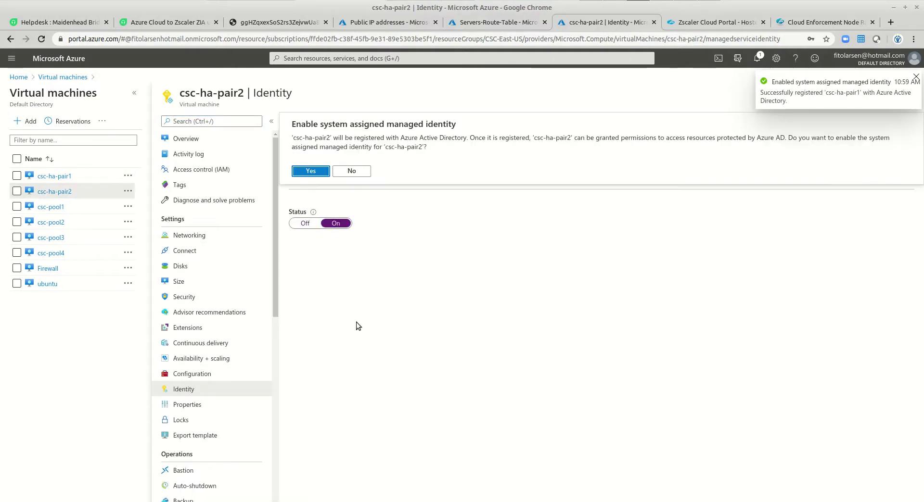
click(310, 171)
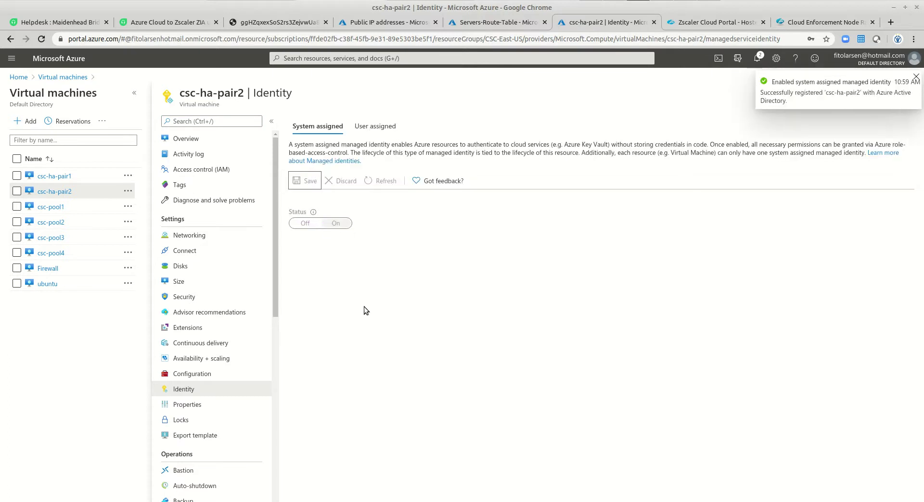
- Assign csc-ha-pair1's identity the Contributor role at resource group scope on CSC-East-US in the Pay-As-You-Go subscription
click(60, 176)
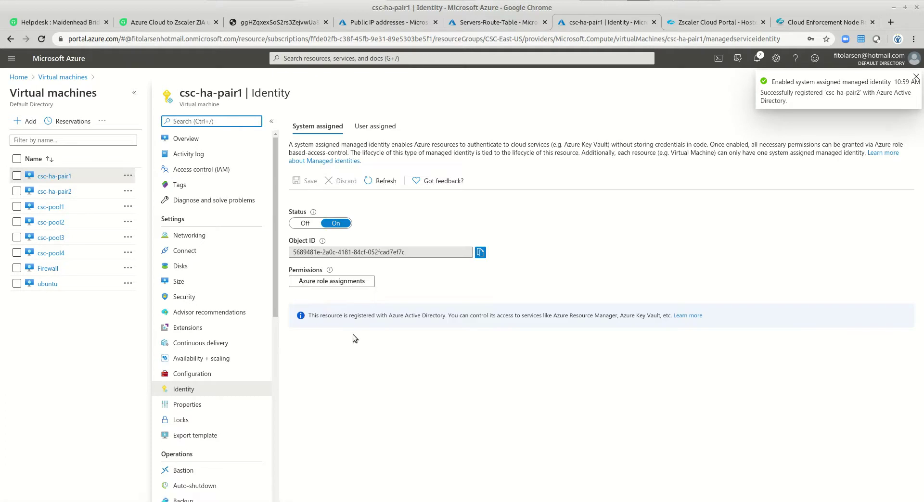
click(328, 284)
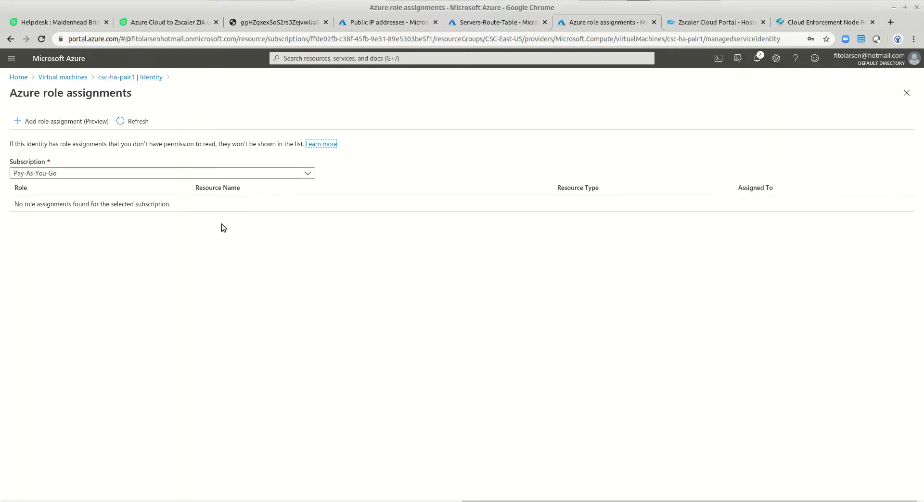
click(61, 121)
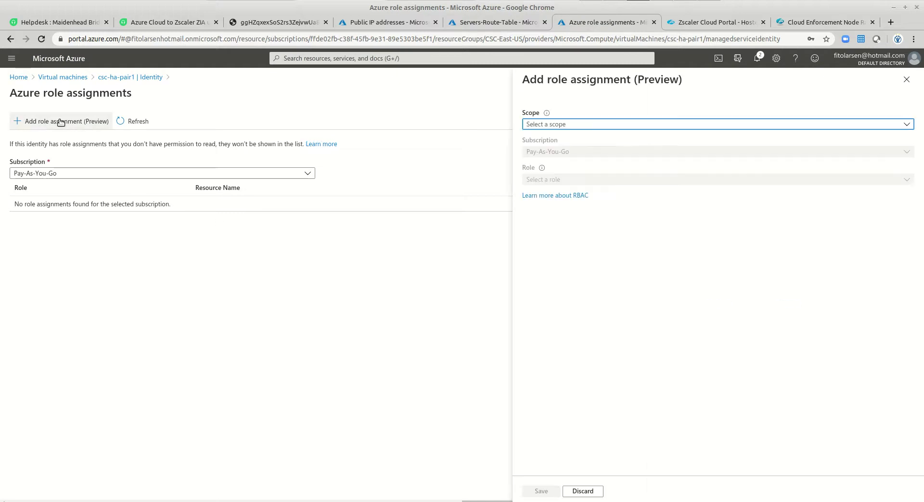
click(568, 127)
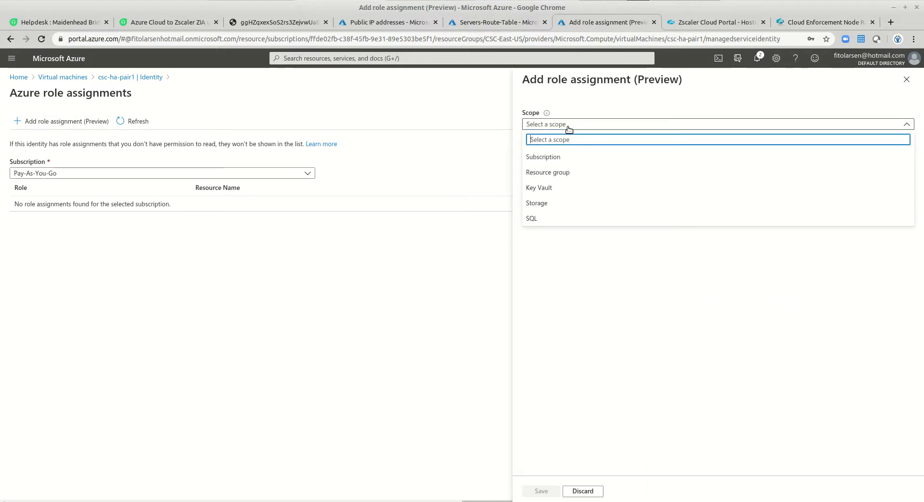
click(563, 173)
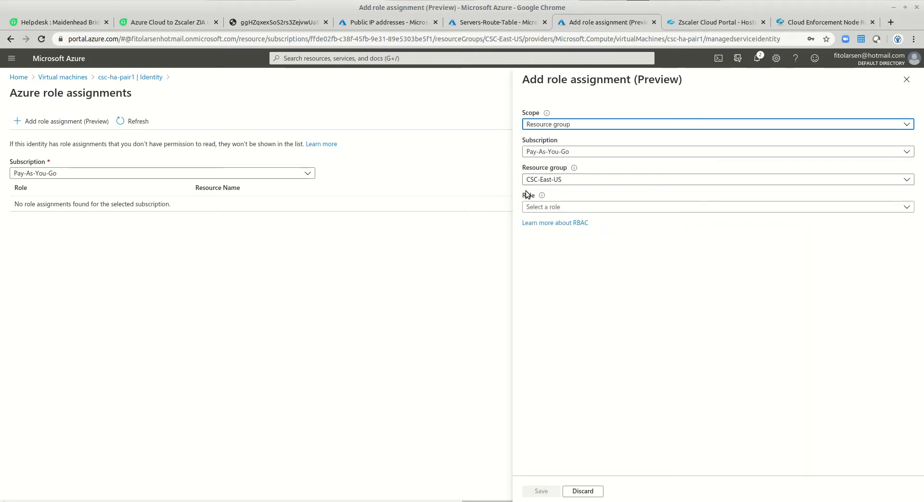
click(548, 208)
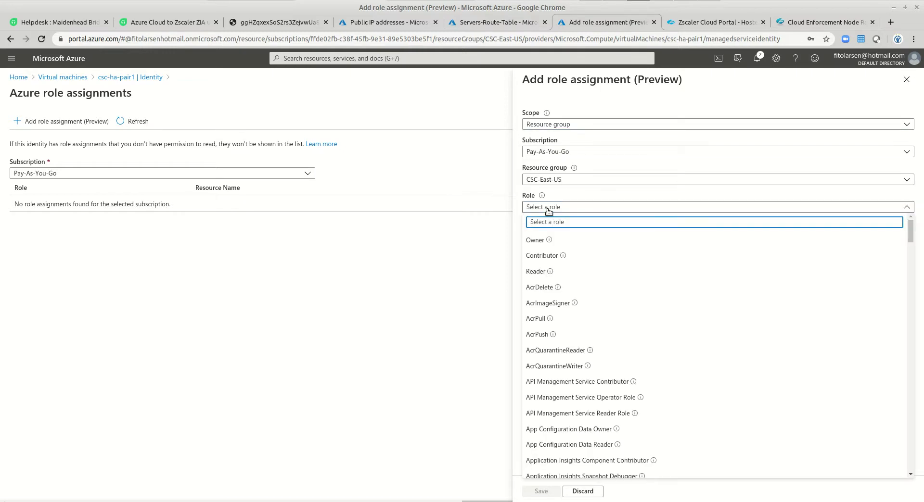
click(546, 256)
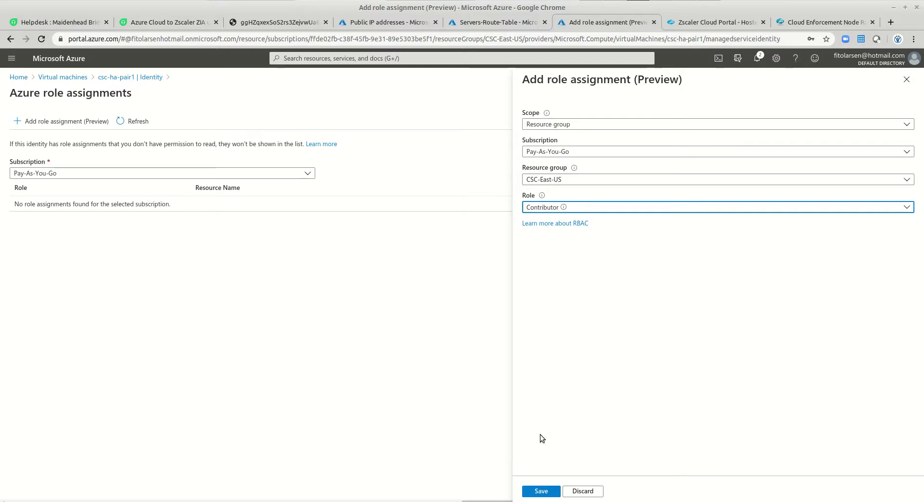
click(549, 491)
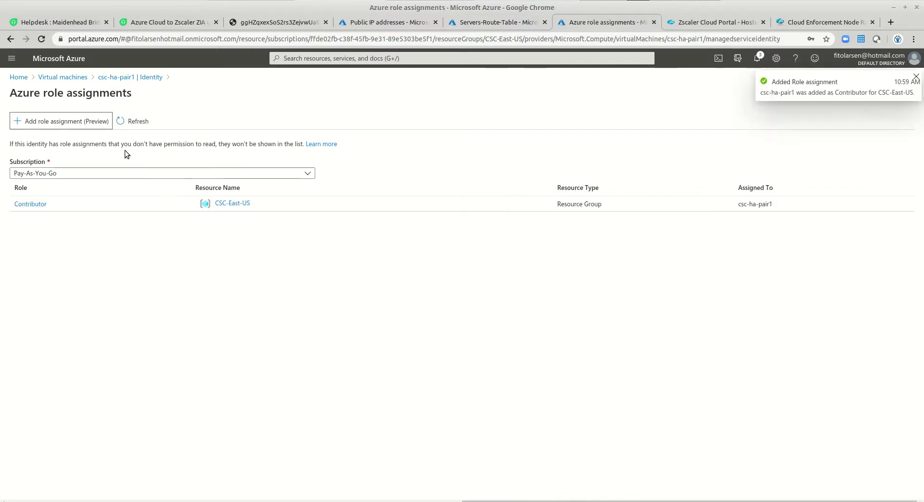
- Add a second Contributor role assignment for csc-ha-pair1's identity, scoped to resource group RouteTables-East-US
click(91, 122)
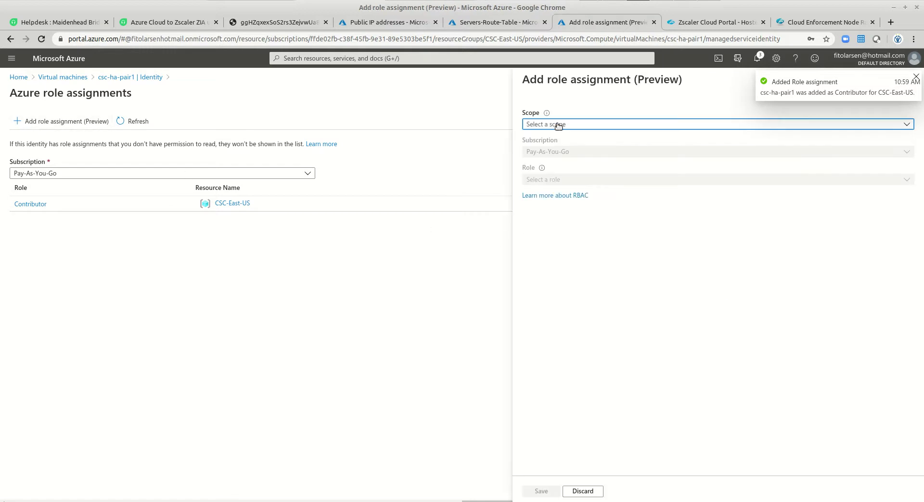
click(558, 124)
click(558, 172)
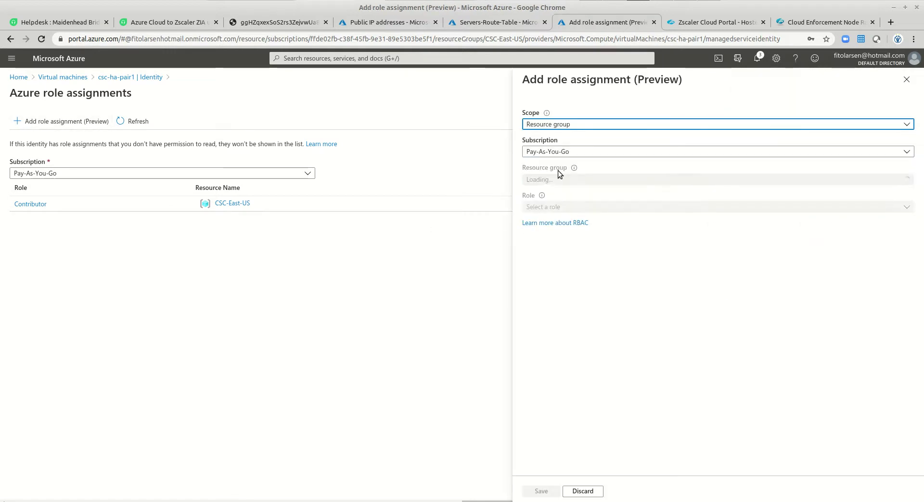
click(564, 183)
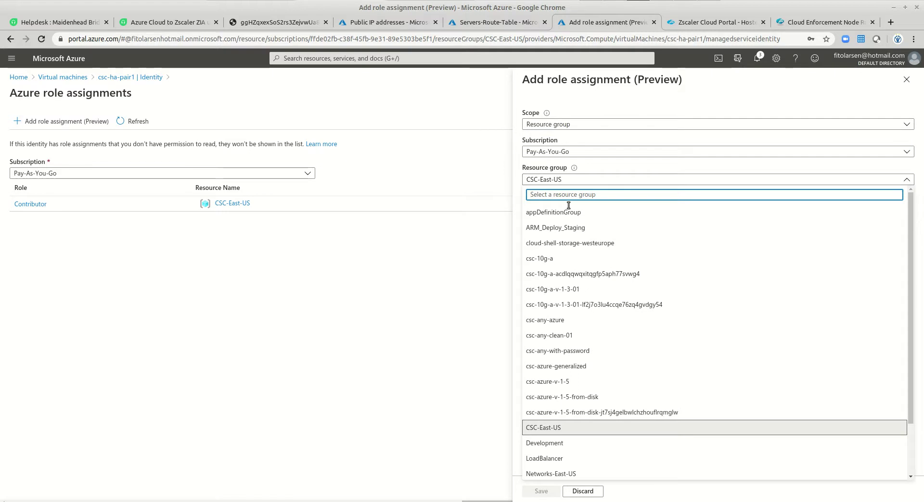
scroll(646, 346, down, 3)
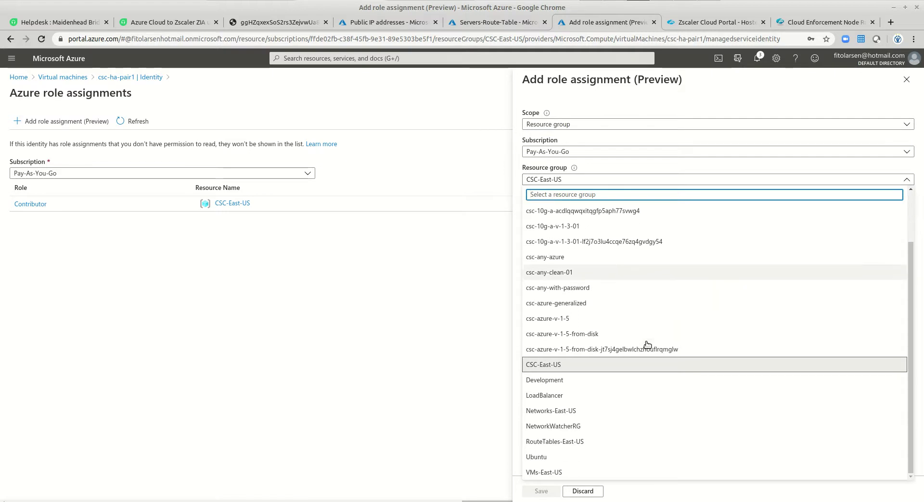
click(585, 441)
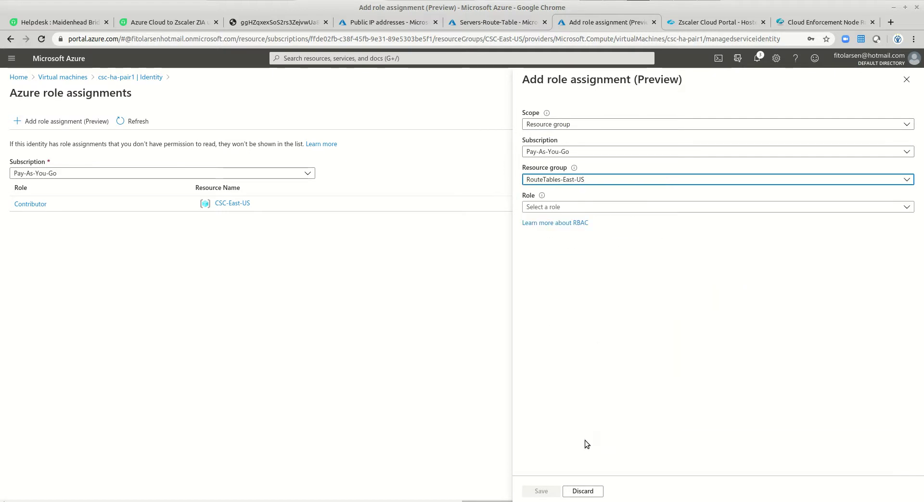
click(554, 207)
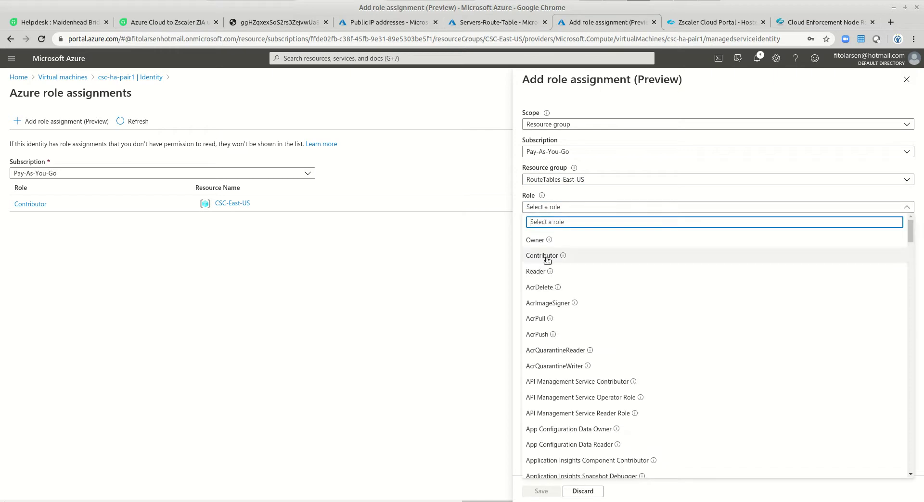
click(547, 258)
click(541, 491)
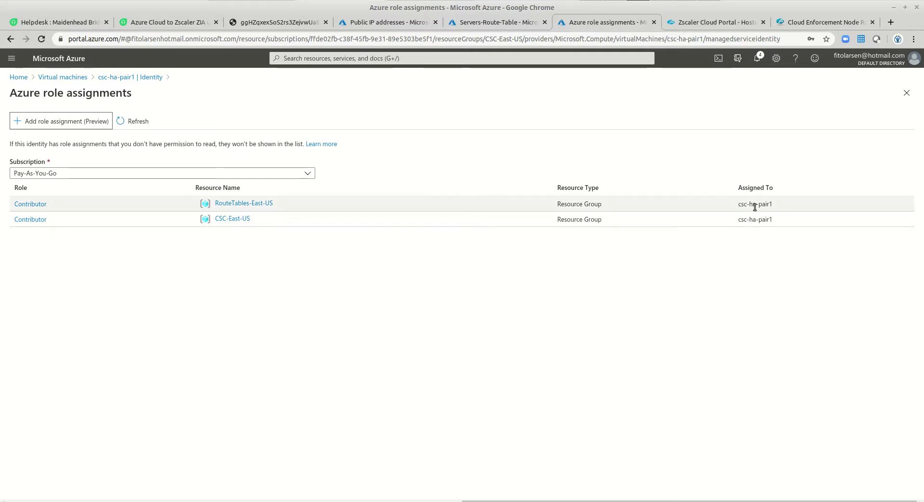
- Assign csc-ha-pair2's identity the Contributor role at resource group scope on CSC-East-US
click(83, 78)
click(52, 216)
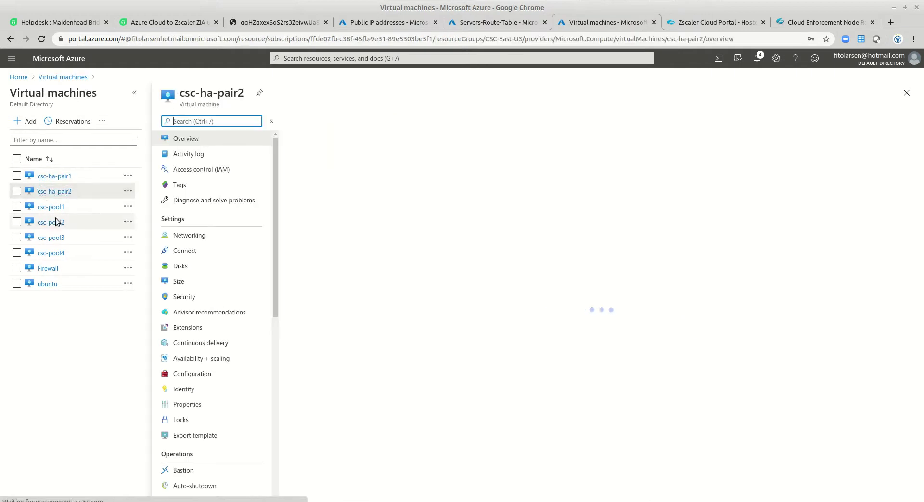
click(185, 390)
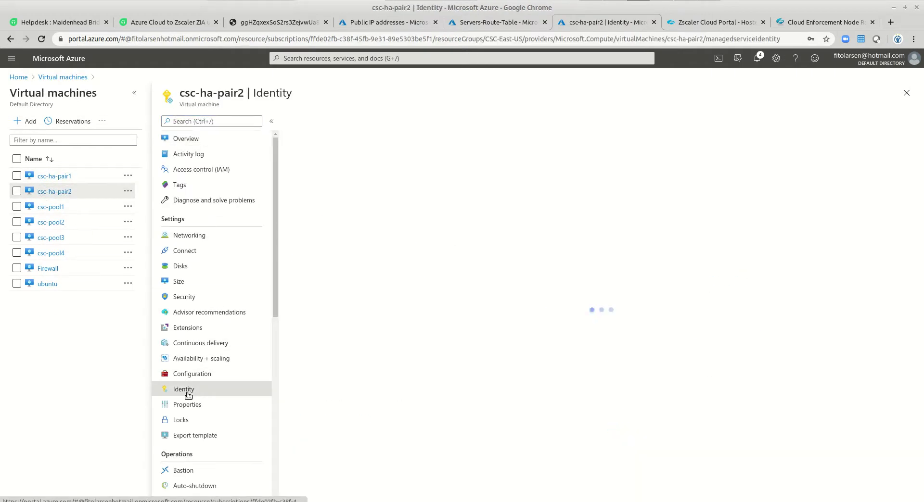
click(347, 278)
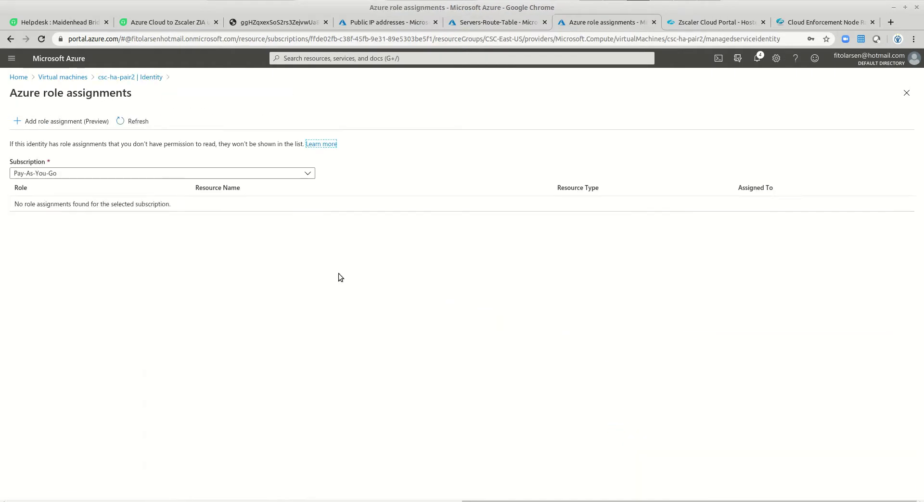
click(59, 126)
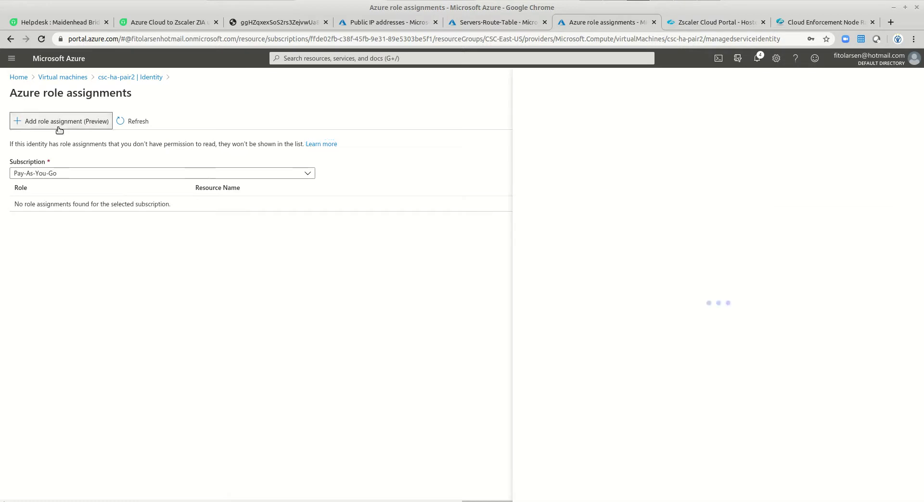
click(555, 127)
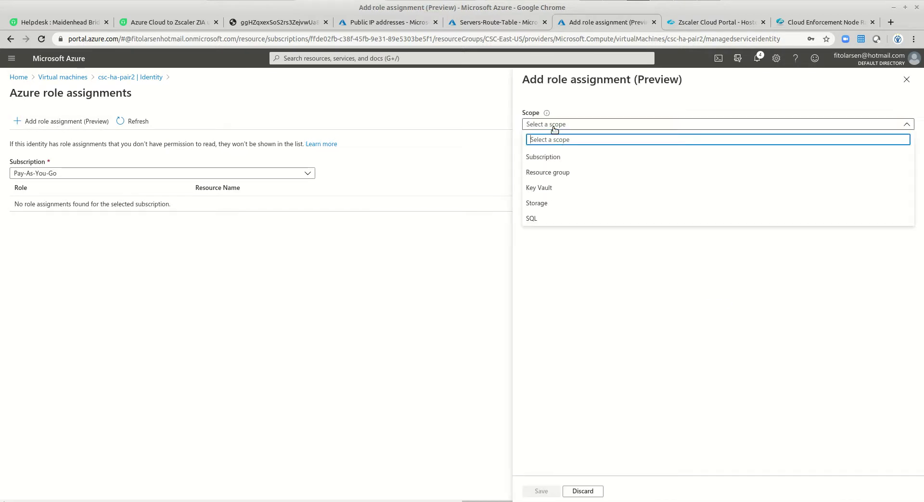
click(559, 172)
click(555, 211)
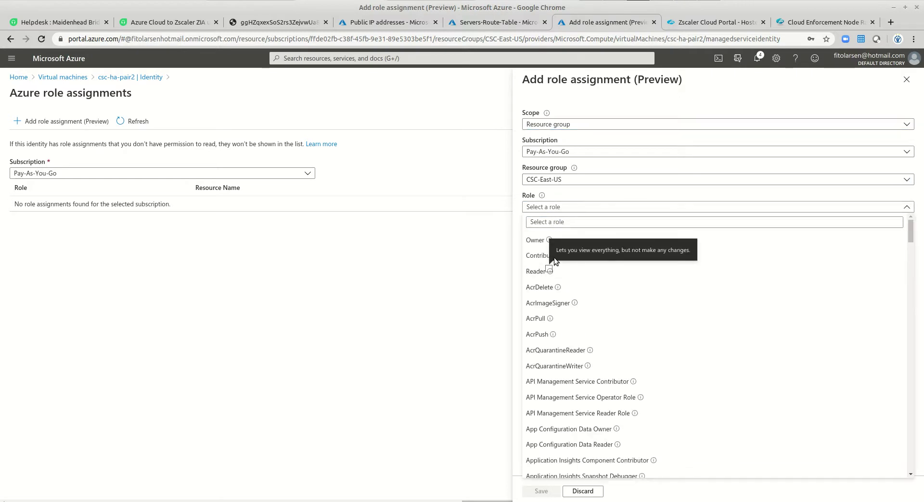
click(554, 257)
click(541, 492)
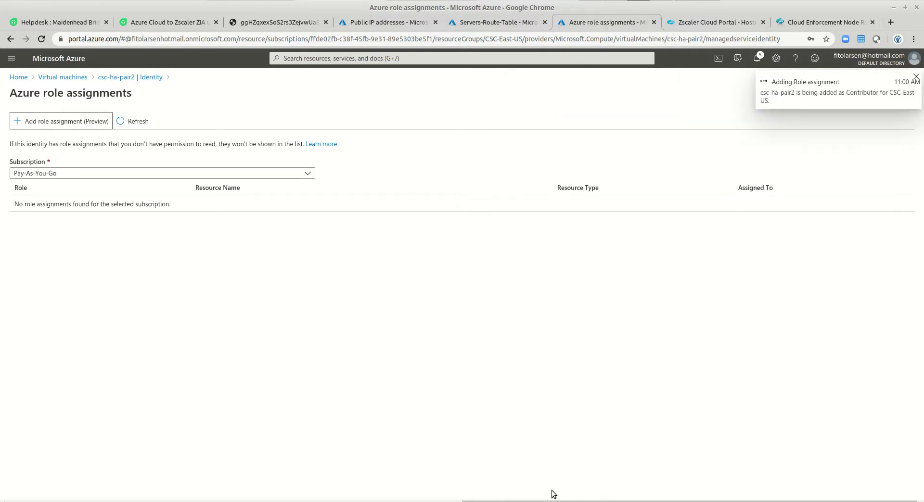
- Assign csc-ha-pair2's identity the Contributor role at resource group scope on RouteTables-East-US and save it
click(44, 121)
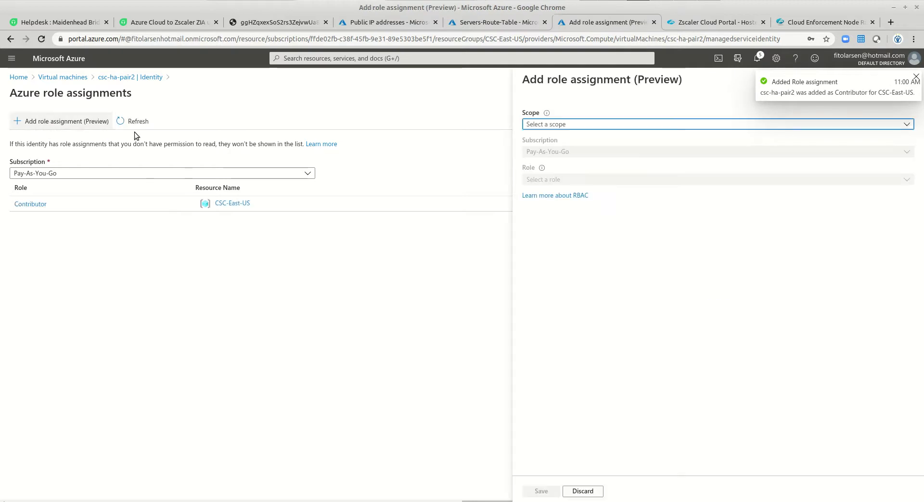
click(557, 125)
click(561, 174)
click(561, 180)
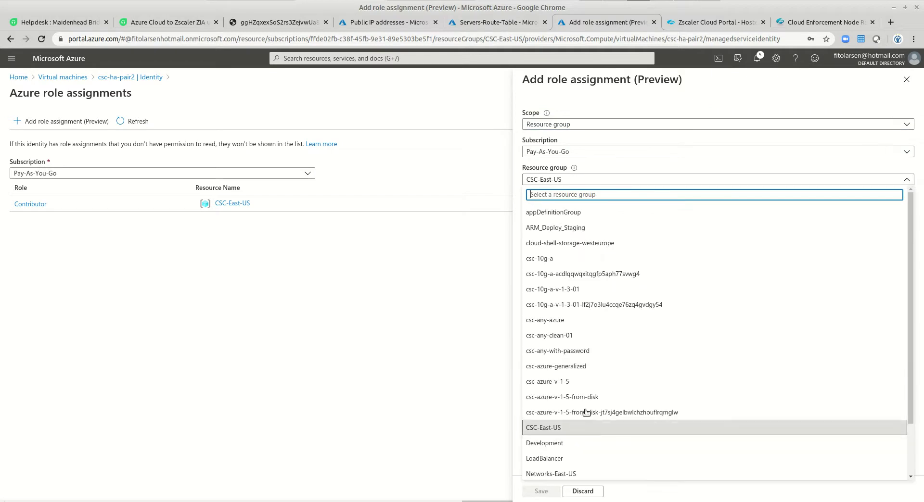
scroll(596, 410, down, 3)
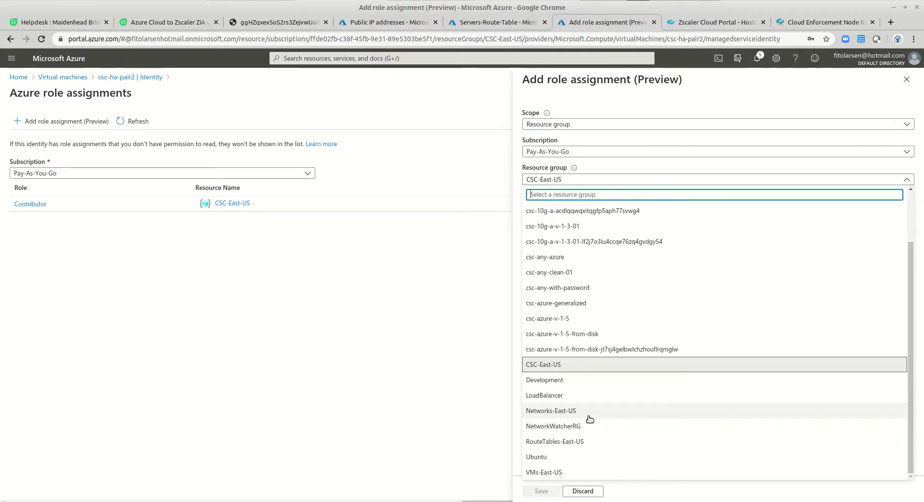
click(580, 442)
click(550, 207)
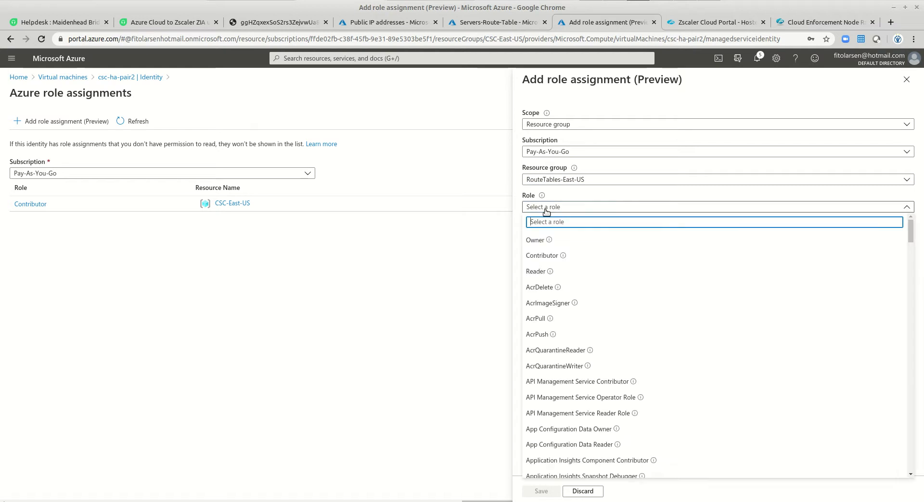
click(552, 257)
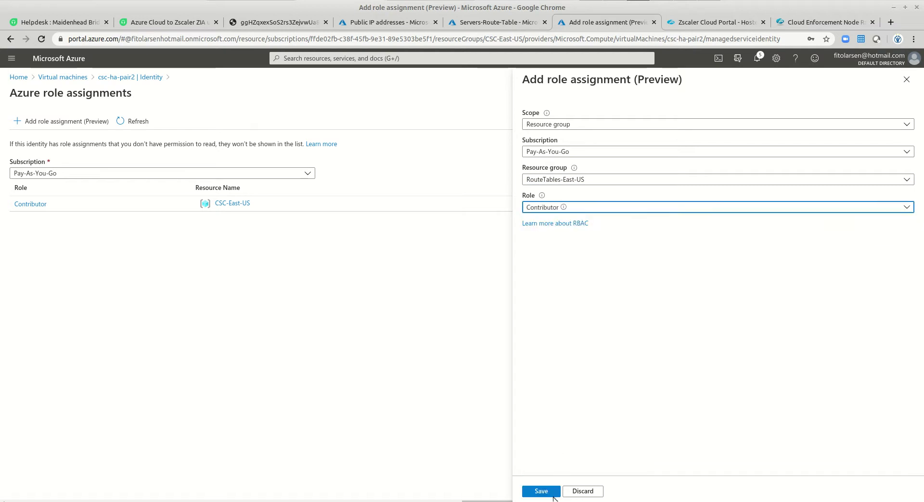
click(553, 491)
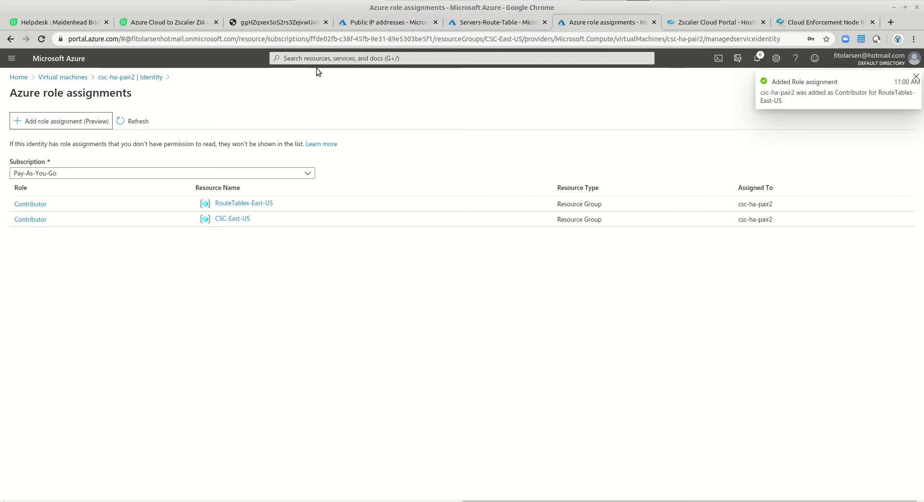
- Check the HA pair deployment steps in the article, then start an ssh command as cscadmin with key csc-az.pem in the Small Ubuntu terminal
click(162, 21)
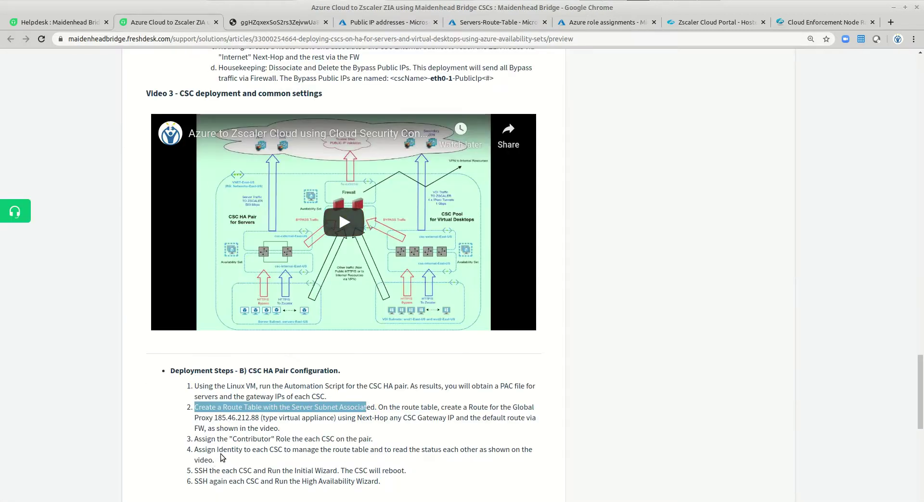
scroll(218, 461, down, 1)
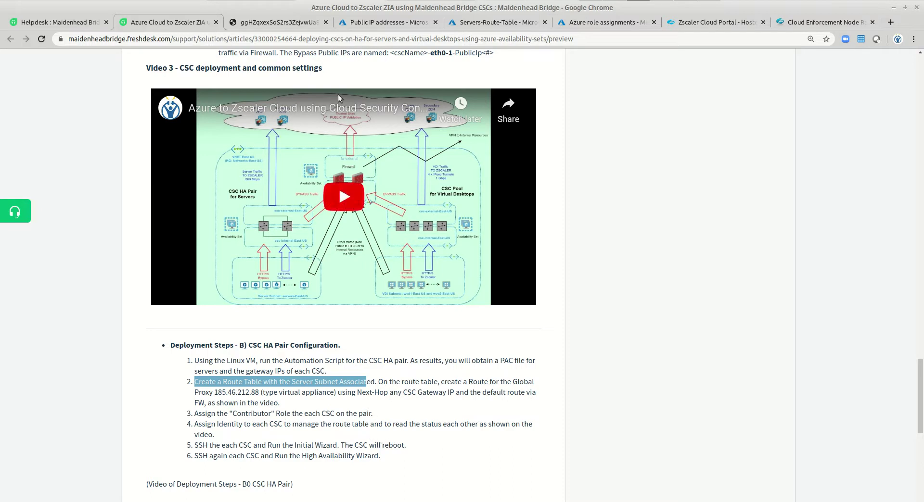
key(alt+Tab)
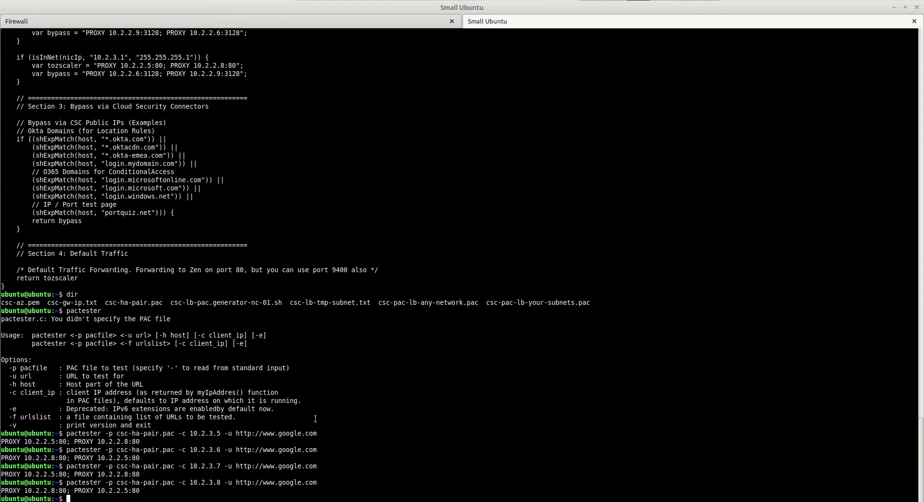
text(ssh -i csc-)
text(z)
key(Tab)
text(cscadmin@)
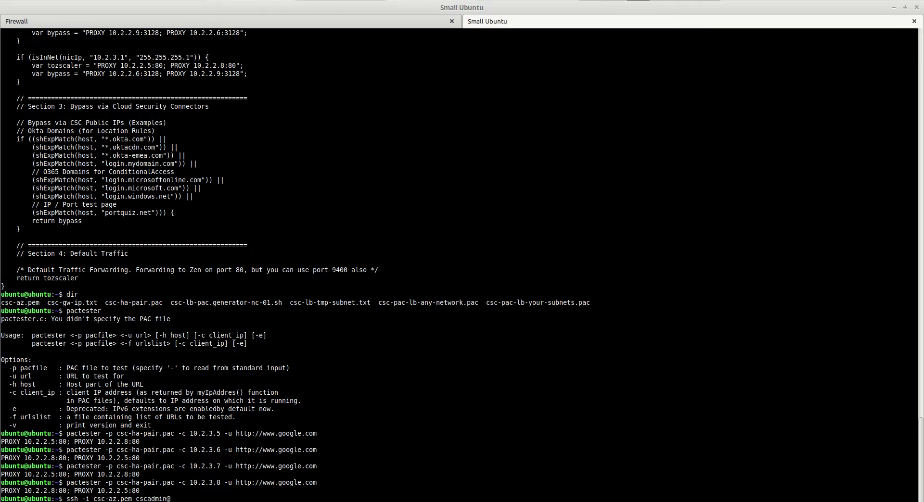
- Copy csc-ha-pair1's gateway IP 10.2.2.7 from the notes file into the ssh command and connect
key(alt+Tab)
drag(75, 446, 101, 446)
right_click(101, 446)
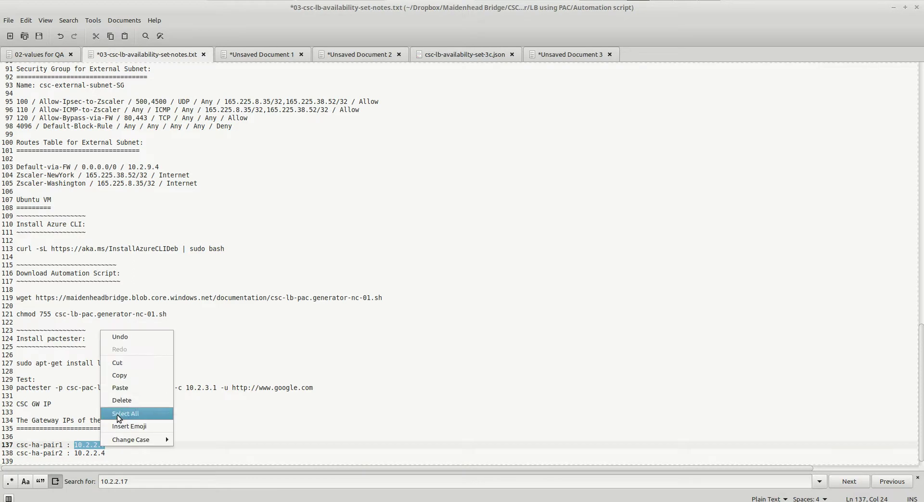
click(130, 378)
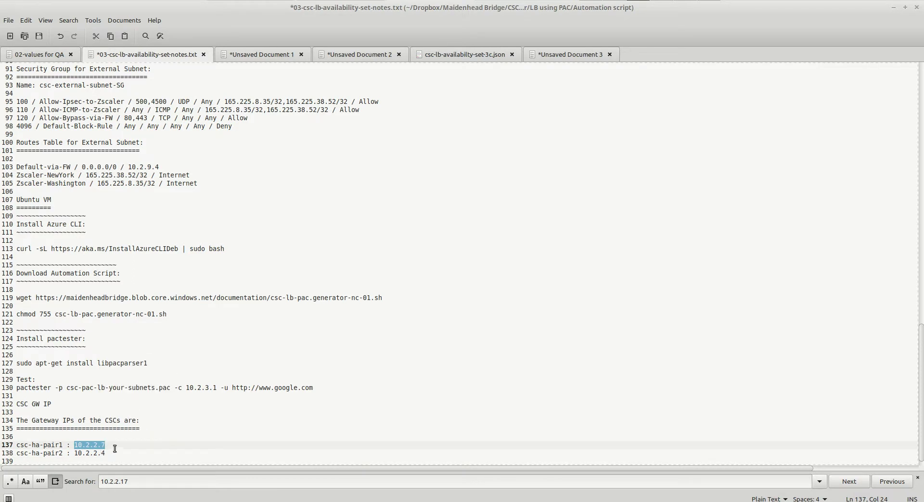
key(alt+Tab)
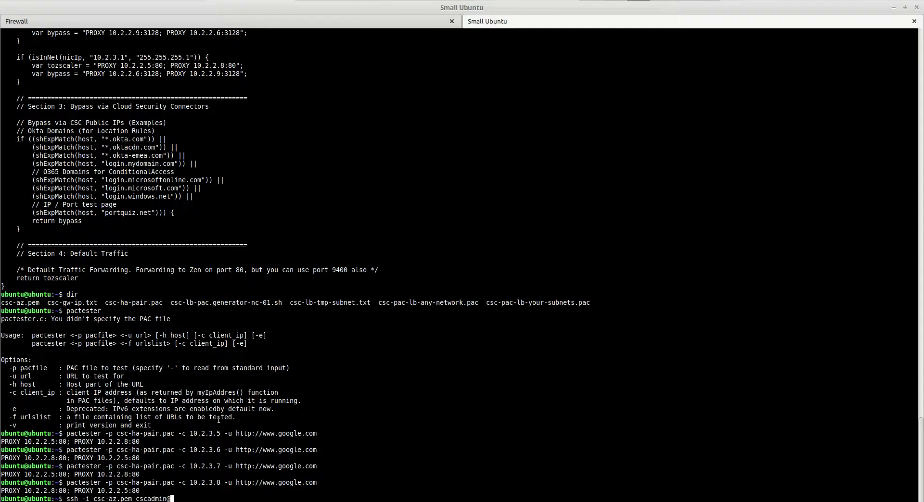
right_click(199, 487)
click(211, 475)
key(Return)
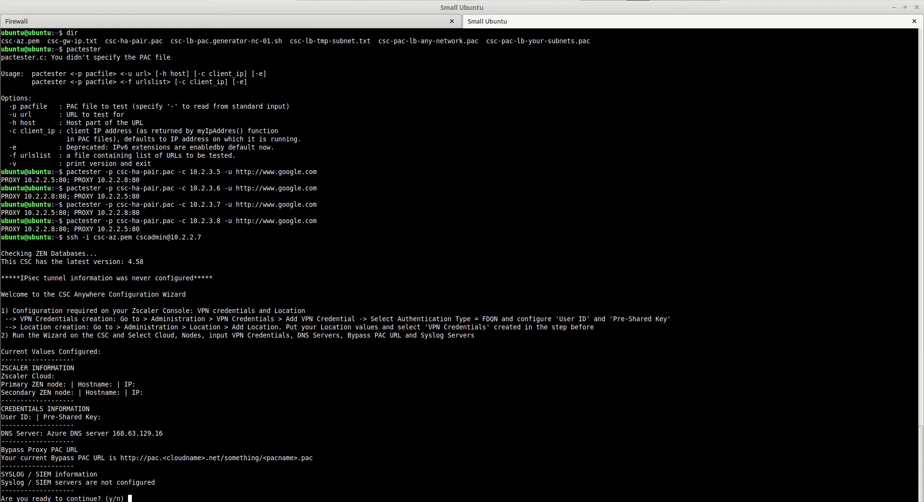
- Continue the configuration wizard, agree to change the Zscaler values, and choose cloud zscalerthree with manual node selection
text(y)
key(Return)
text(y)
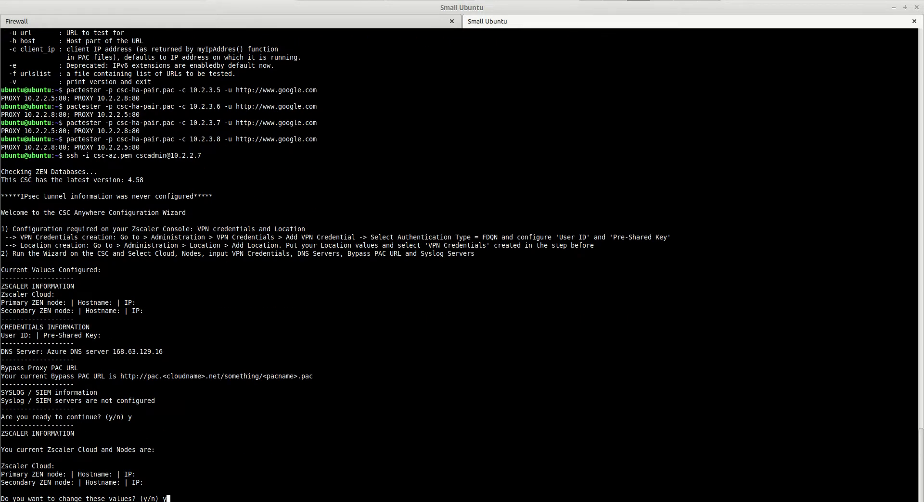
key(Return)
text(1)
key(Return)
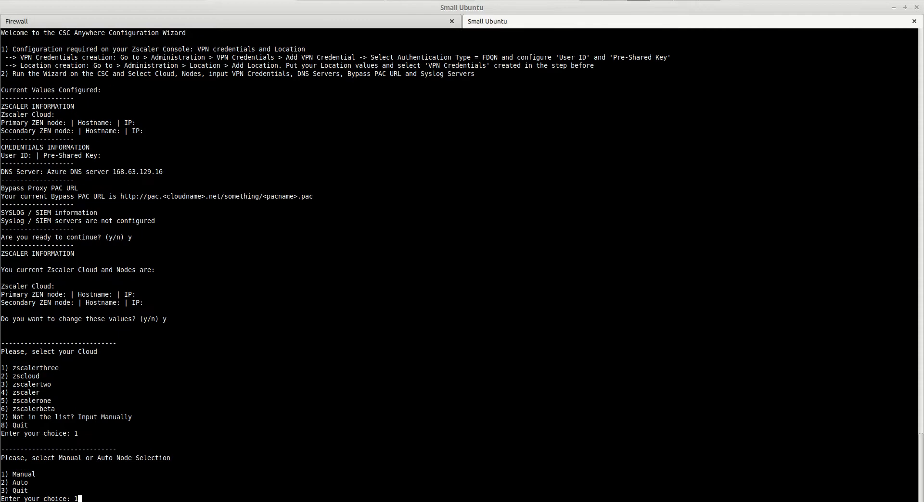
text(1)
key(Return)
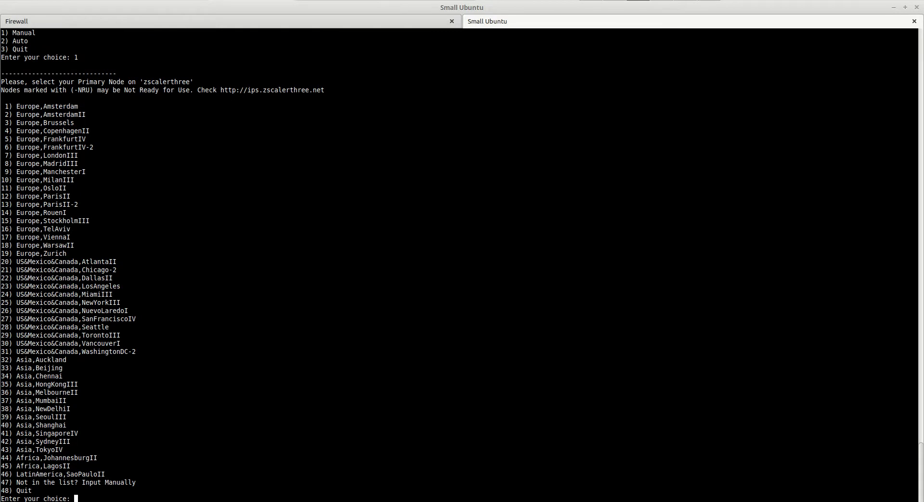
- Select WashingtonDC-2 as the primary node and NewYorkIII as the secondary node
text(31)
key(Return)
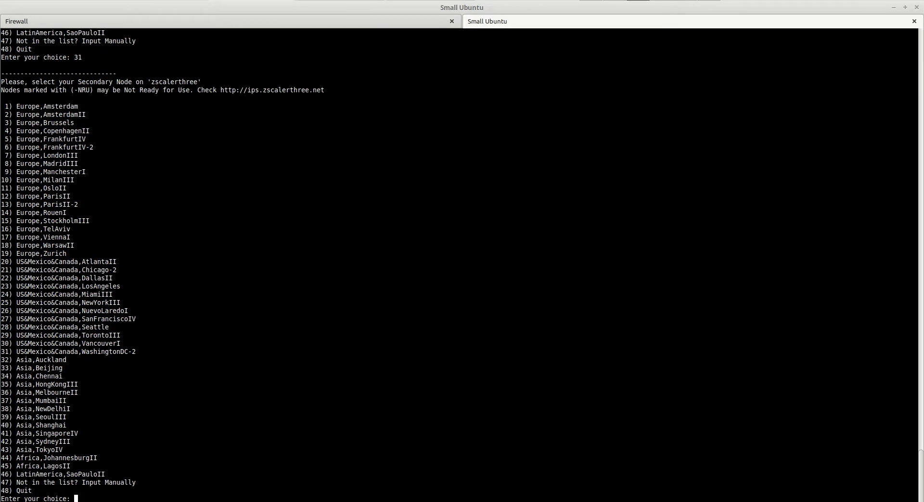
text(25)
key(Return)
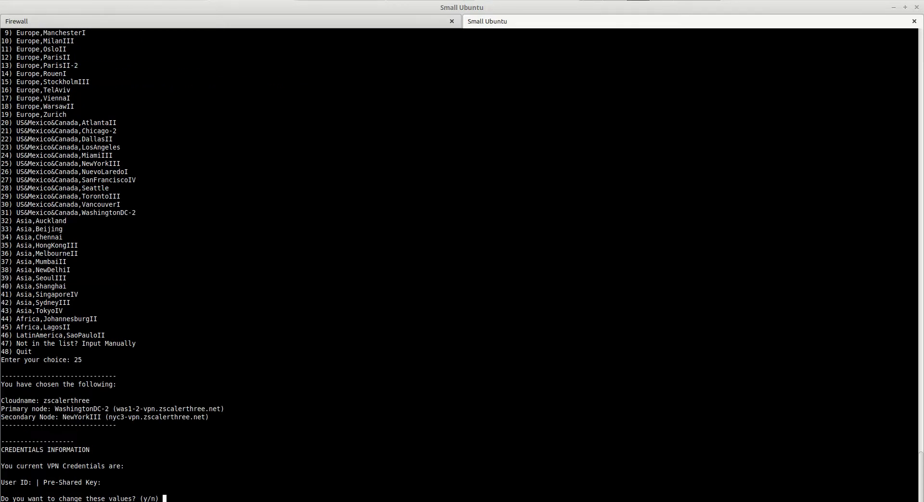
- Agree to change the VPN credentials and enter the CSC HA Pair credential's email copied from the notes file
text(y)
key(Return)
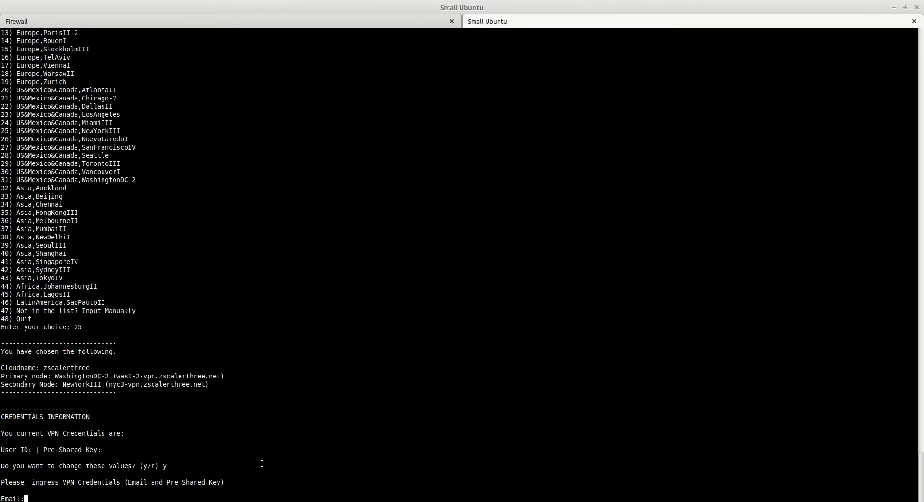
scroll(351, 129, up, 20)
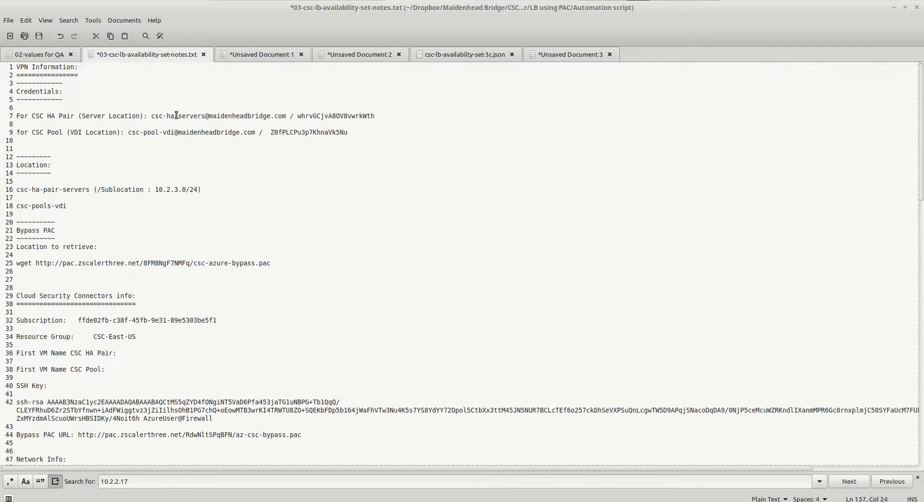
click(152, 117)
drag(152, 117, 286, 116)
right_click(284, 116)
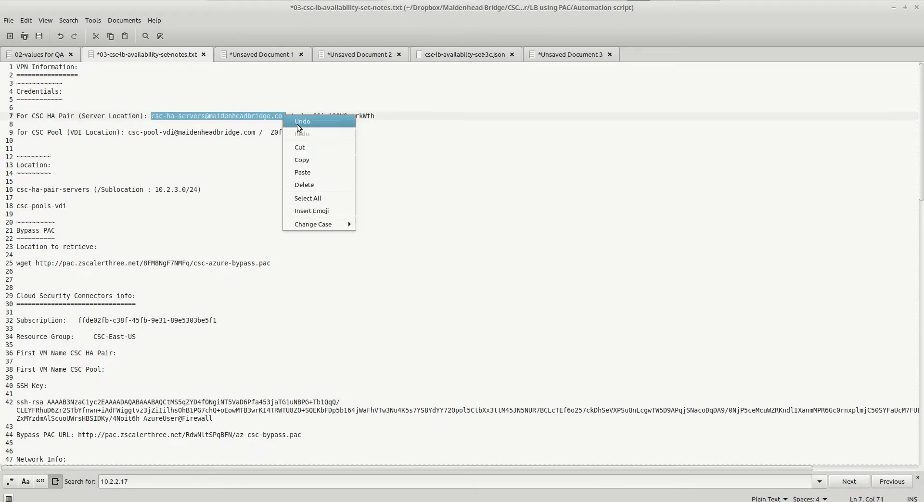
click(313, 162)
key(alt+Tab)
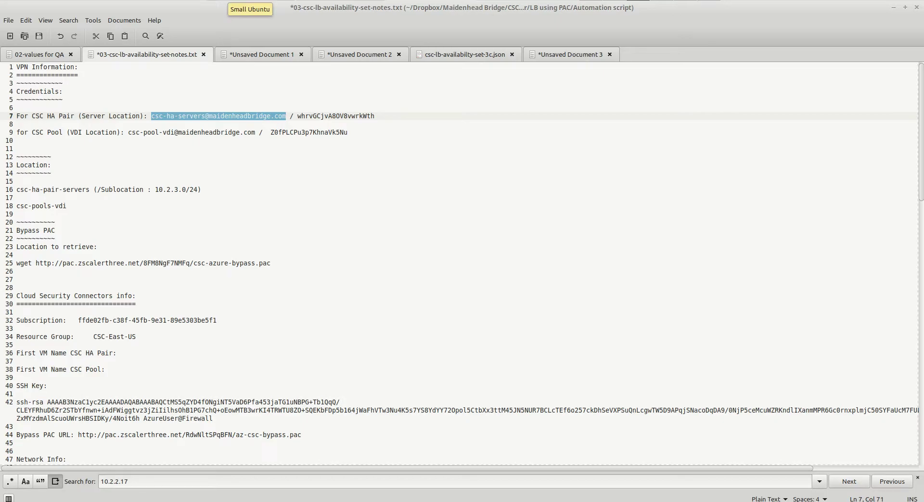
right_click(79, 499)
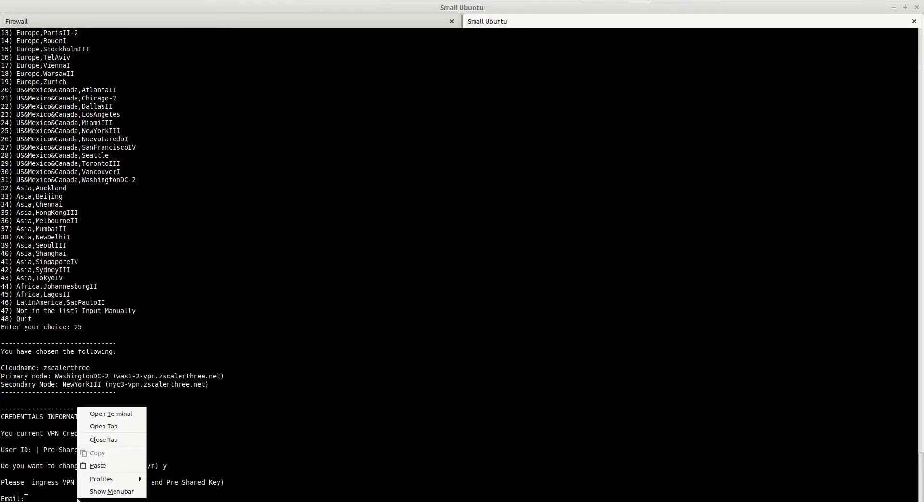
click(100, 467)
key(Return)
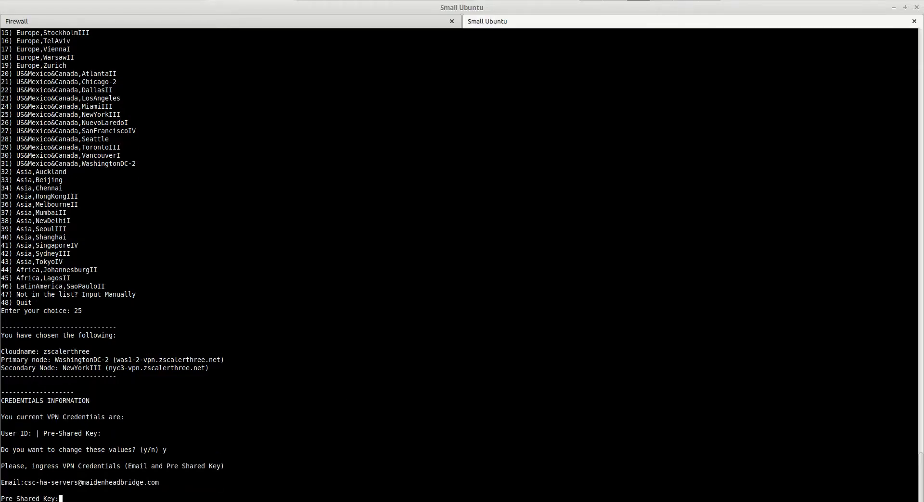
- Enter the CSC HA Pair's pre-shared key copied from the notes file and choose to display it
key(alt+Tab)
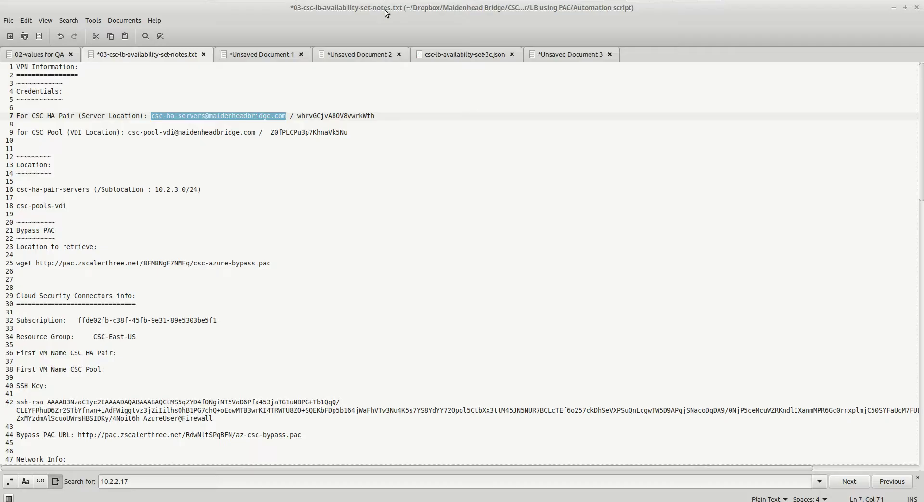
drag(297, 116, 374, 114)
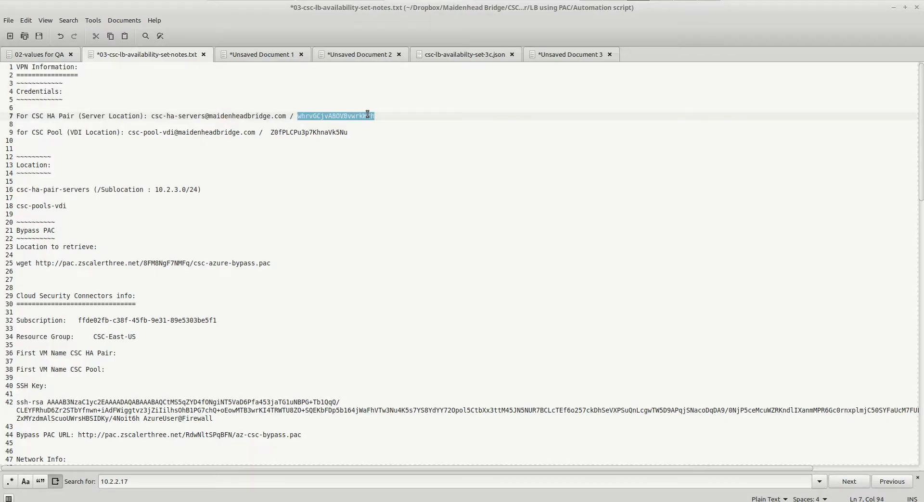
right_click(374, 115)
click(392, 156)
key(alt+Tab)
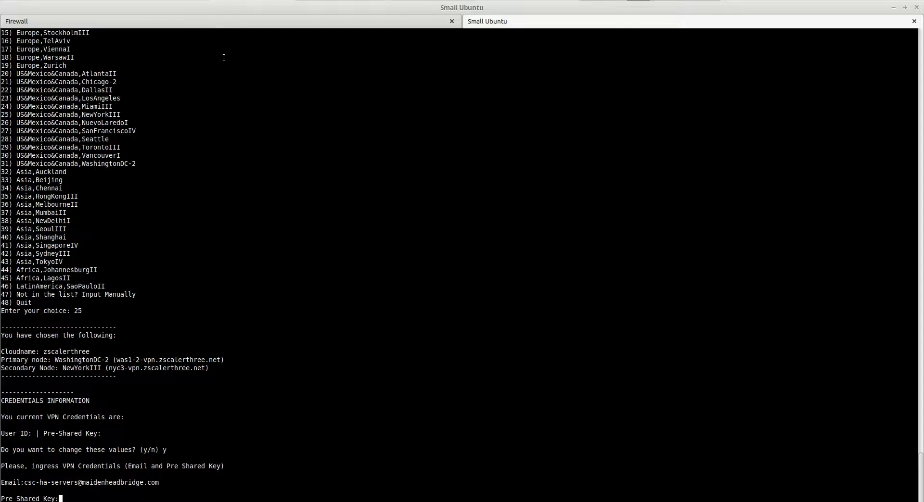
right_click(79, 428)
click(100, 470)
key(Return)
text(y)
key(Return)
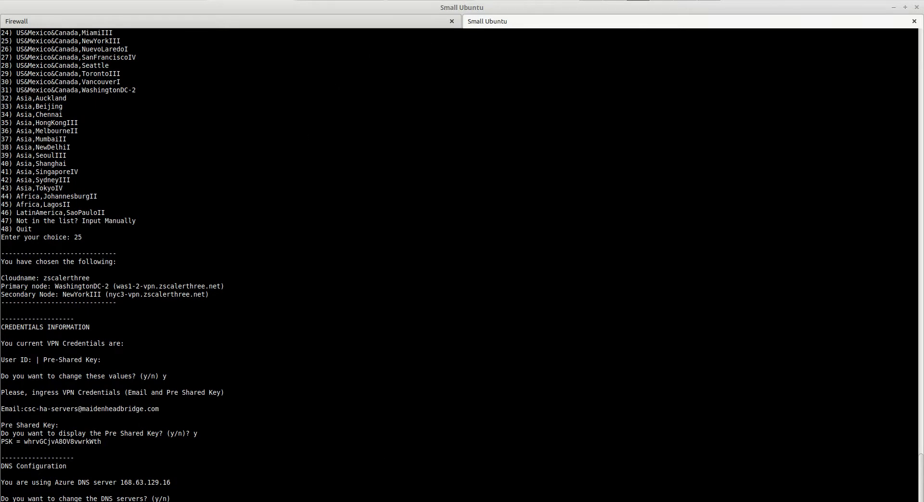
- Decline changing the DNS servers so the CSC keeps using the Azure DNS server
key(alt+Tab)
key(alt+Tab)
text(n)
key(Return)
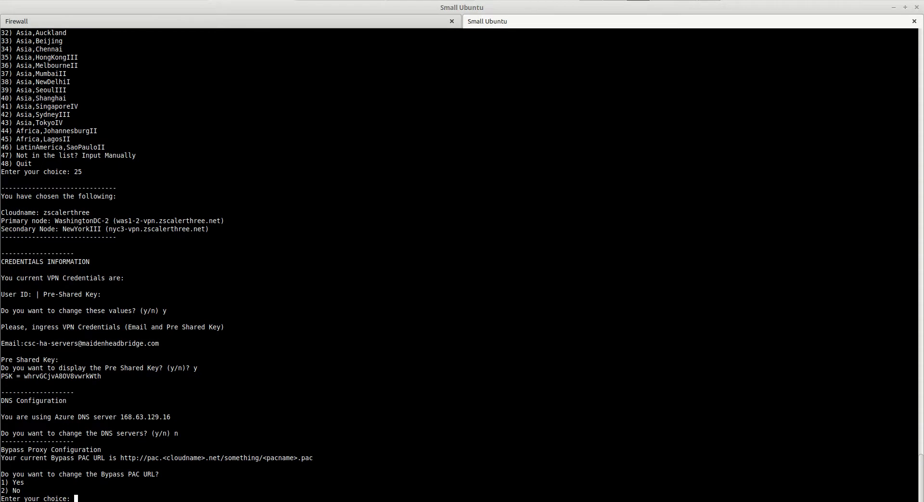
- Agree to change the Bypass PAC URL and enter the csc-azure-bypass.pac URL copied from the notes file
text(1)
key(Return)
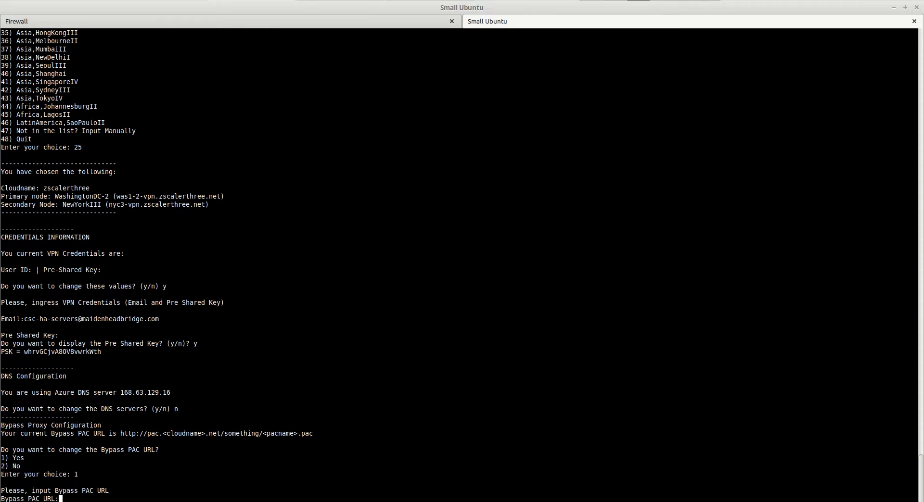
key(alt+Tab)
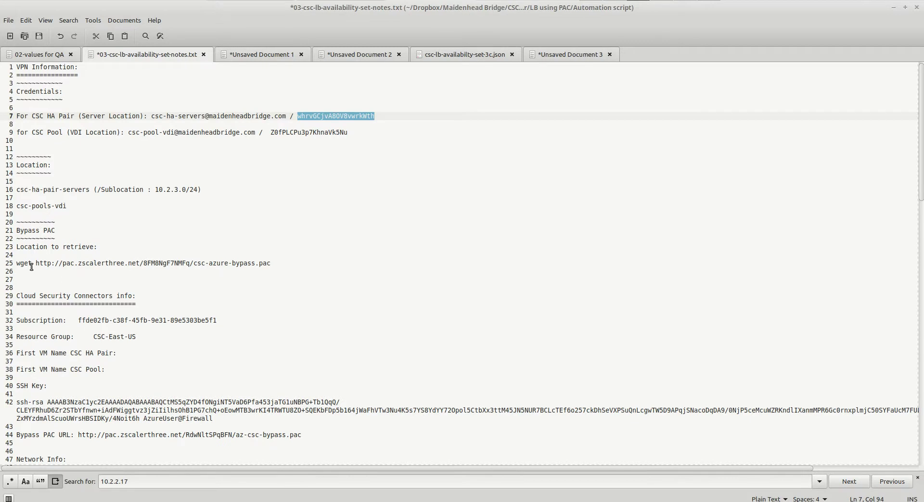
drag(36, 264, 270, 263)
right_click(259, 262)
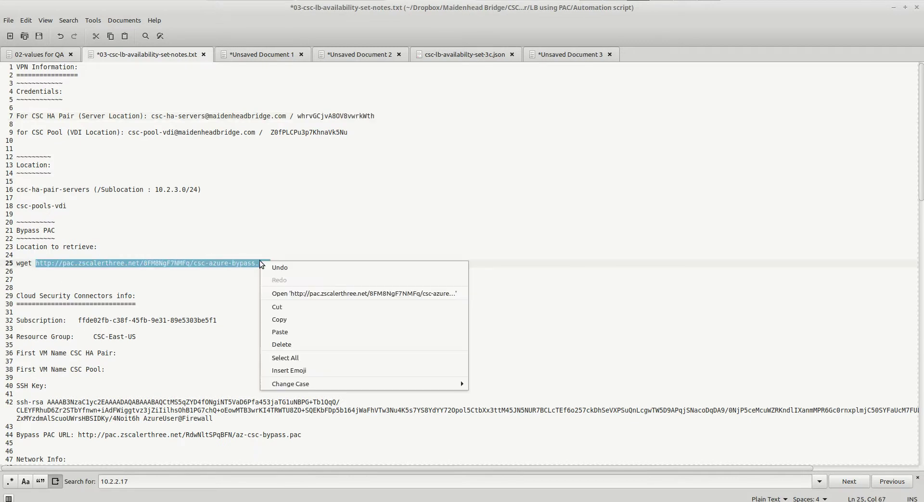
click(297, 317)
click(255, 2)
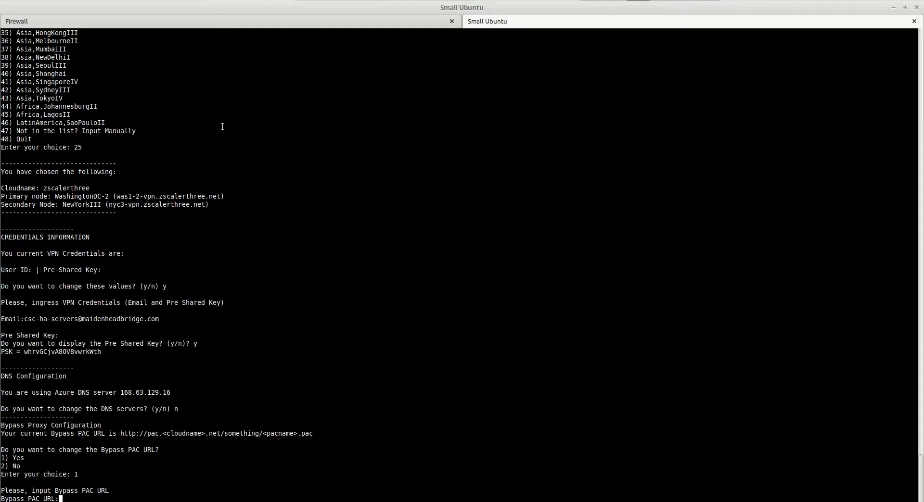
right_click(112, 498)
click(139, 465)
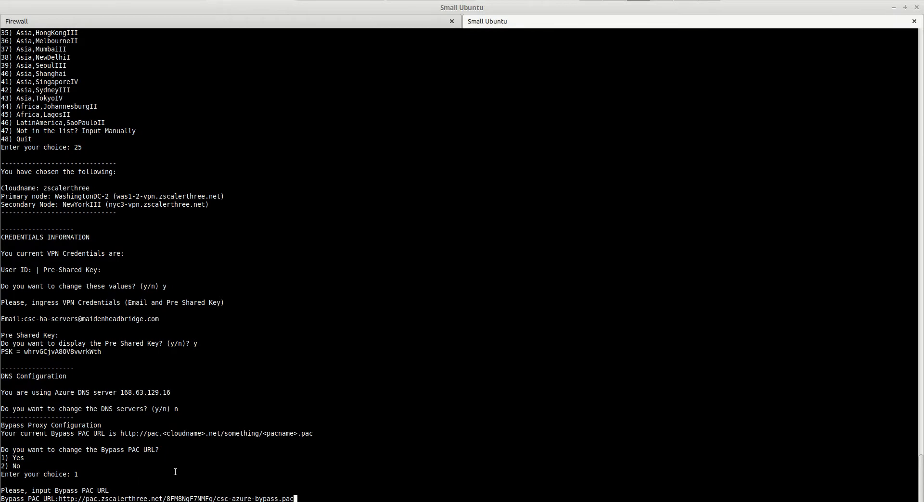
key(Return)
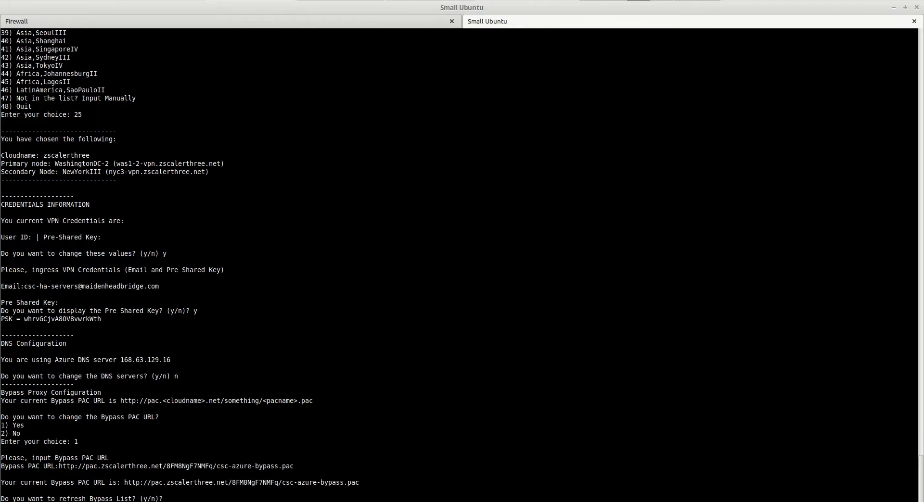
- Refresh the Bypass List from the new PAC URL and apply the changes
text(y)
key(Return)
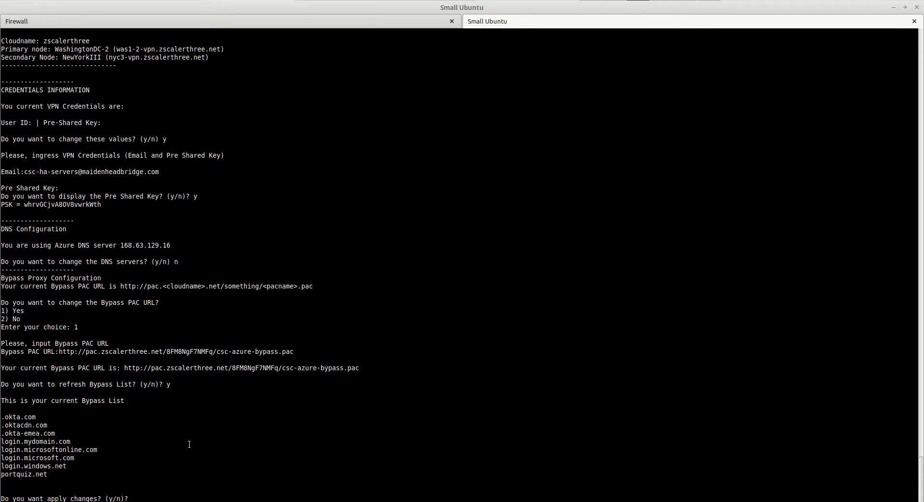
text(y)
key(Return)
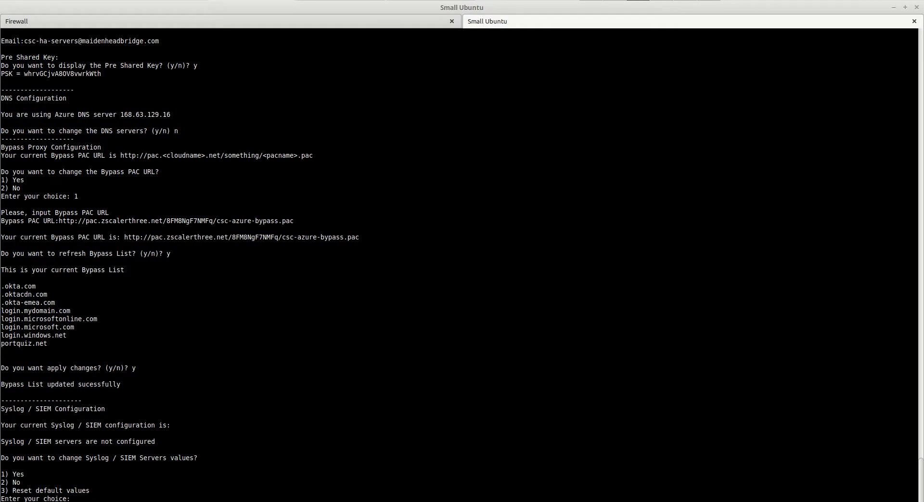
- Decline changing the Syslog / SIEM servers and implement the wizard values, approving the reboot of the CSC
text(2)
key(Return)
text(y)
key(Return)
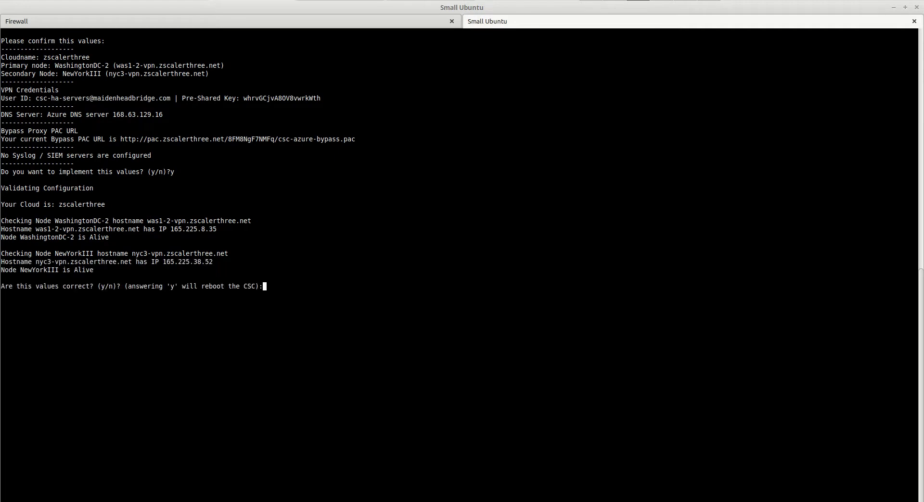
text(y)
key(Return)
- Connect over SSH to the other CSC at 10.2.2.4 as cscadmin with the csc-az.pem key, accepting its host fingerprint
key(Up)
key(BackSpace)
text(4)
key(Return)
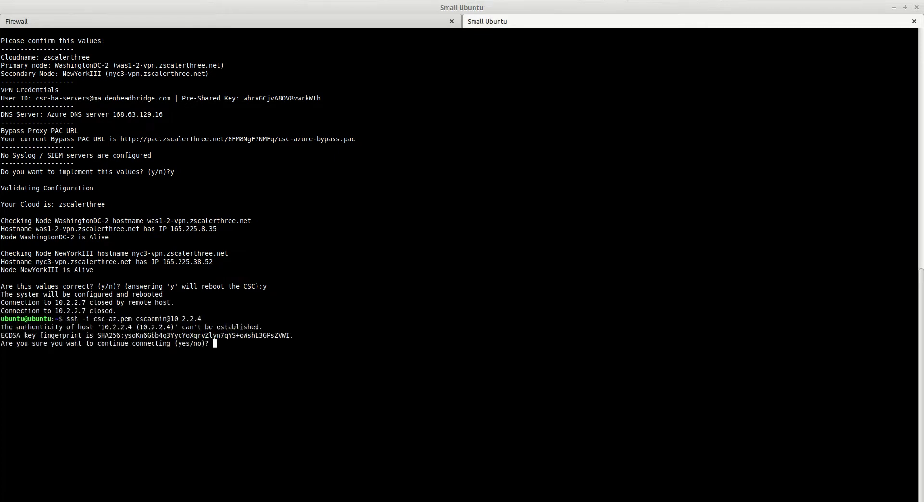
text(yes)
key(Return)
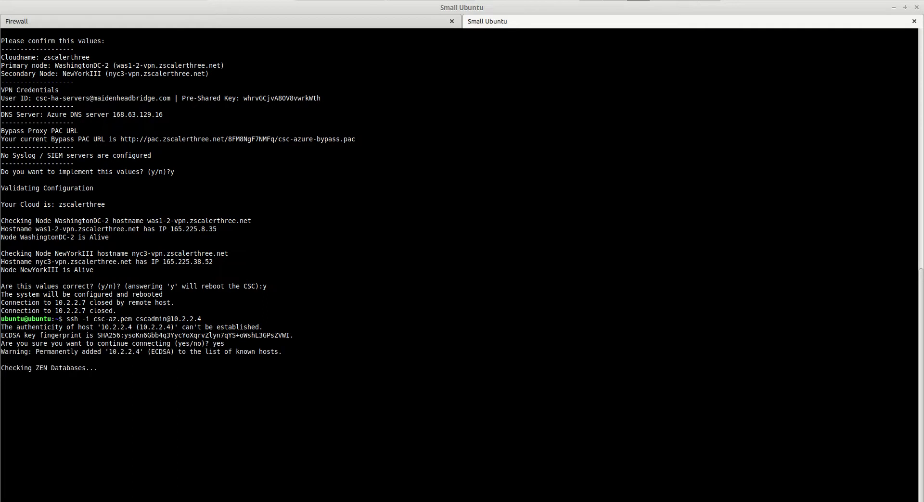
- Continue the configuration wizard, agree to change the Zscaler values, and choose the zscalerthree cloud with manual node selection
text(y)
key(Return)
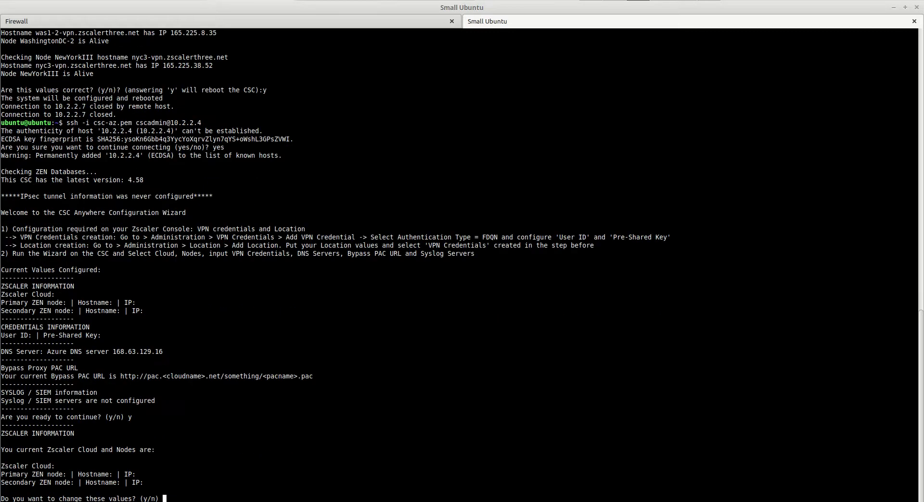
text(y)
key(Return)
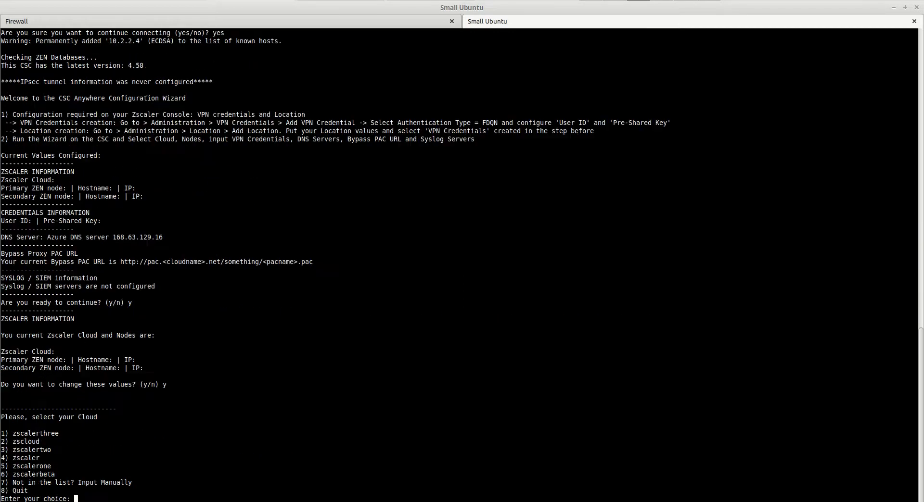
text(1)
key(Return)
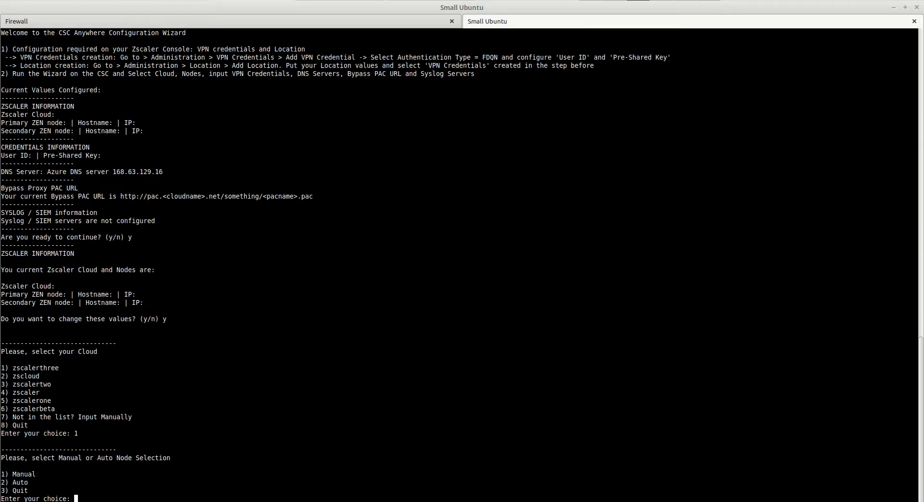
text(1)
key(Return)
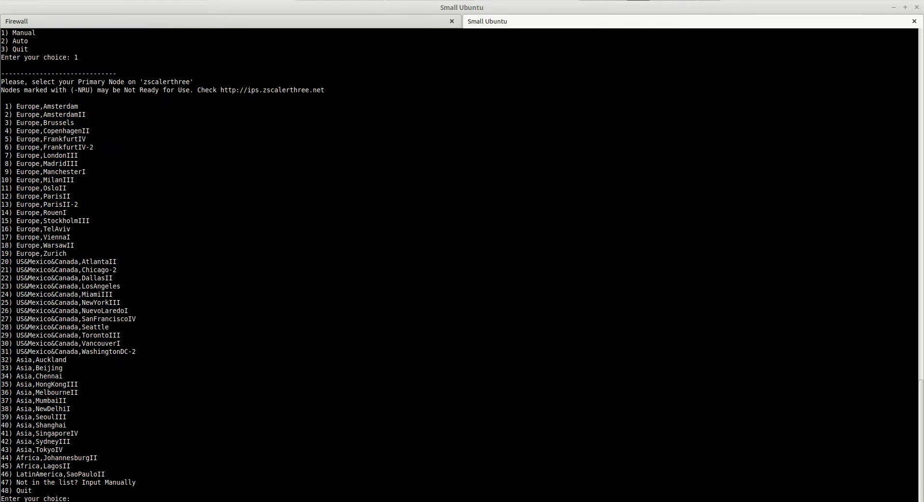
- Select WashingtonDC-2 as the primary node and NewYorkIII as the secondary node on this CSC
text(31)
key(Return)
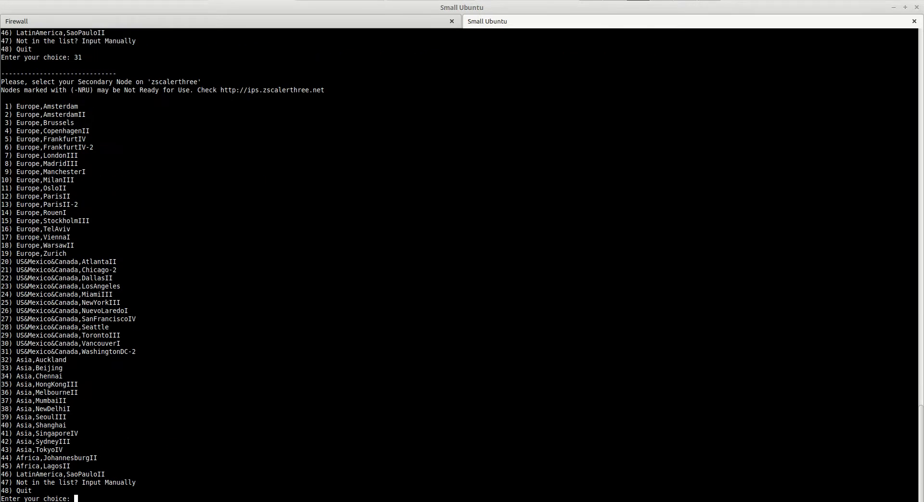
text(25)
key(Return)
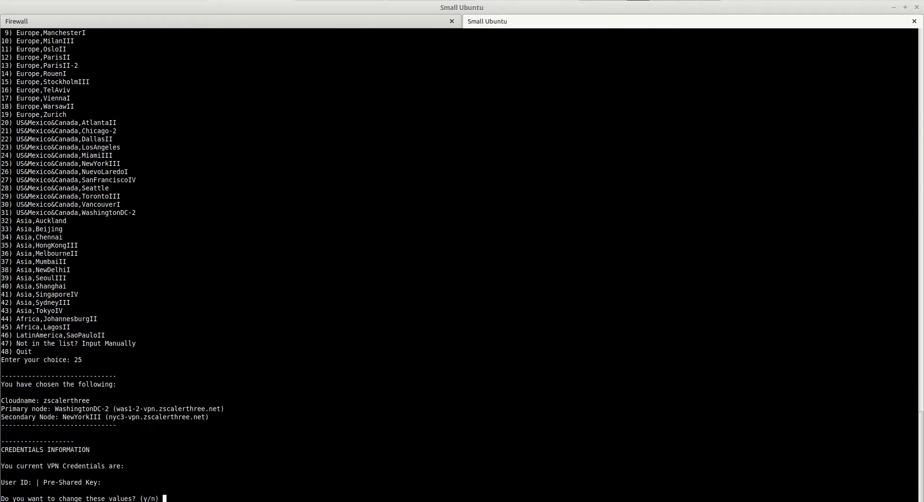
- Agree to change the VPN credentials and enter the CSC HA Pair credential's email copied from the notes file
text(y)
key(Return)
key(alt+Tab)
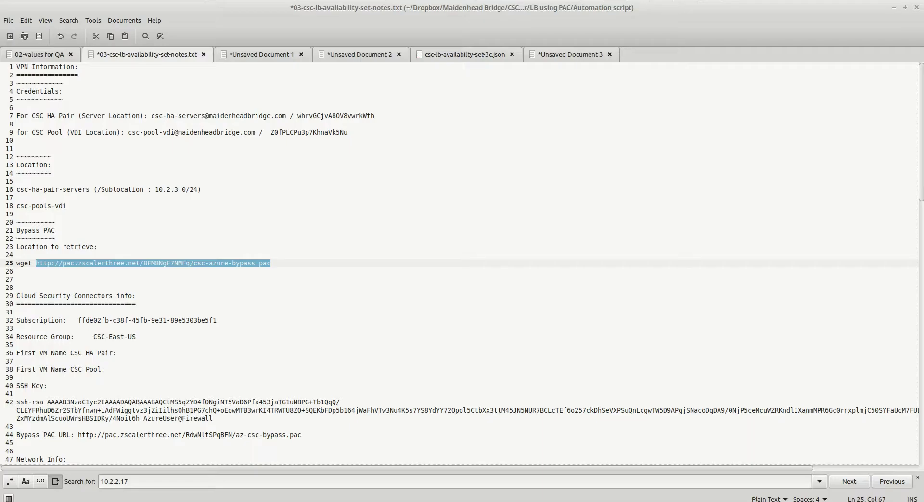
drag(152, 114, 287, 113)
right_click(278, 114)
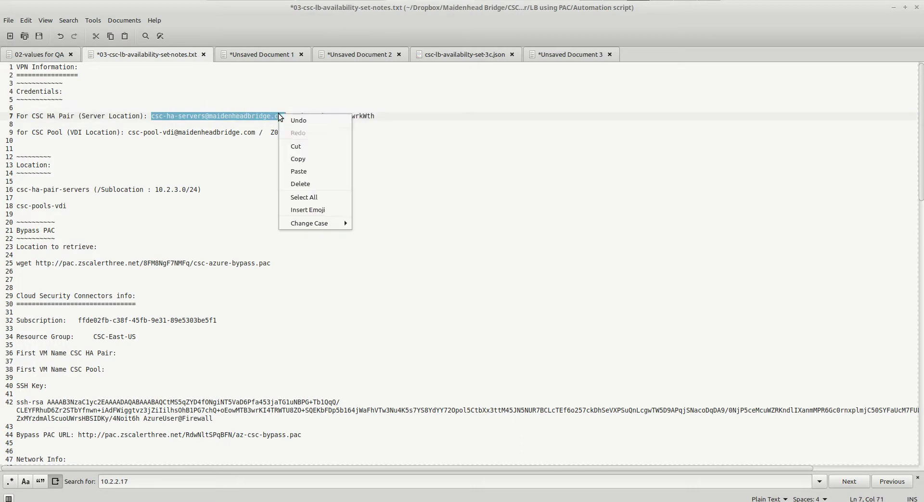
click(301, 155)
key(alt+Tab)
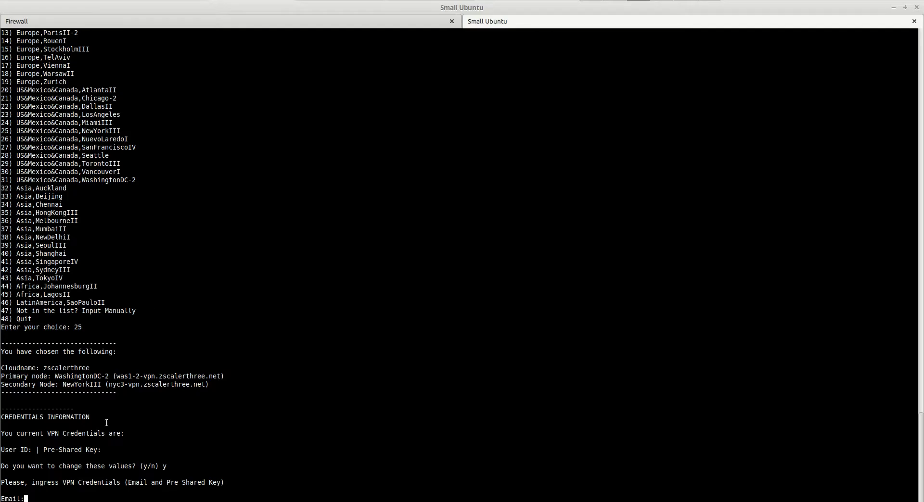
right_click(68, 499)
click(93, 465)
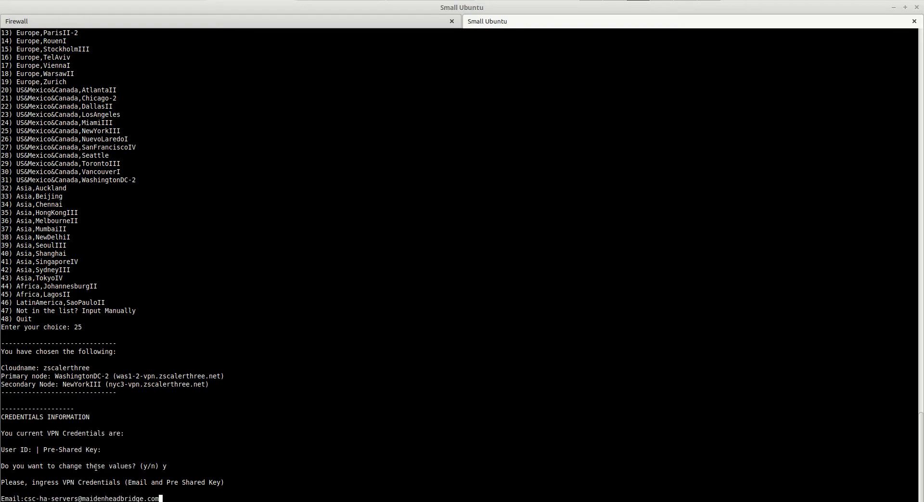
key(Return)
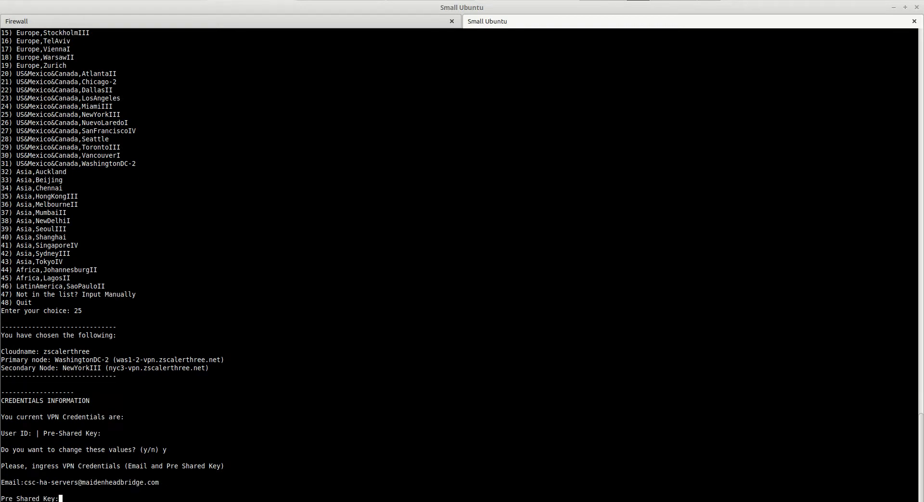
- Enter the CSC HA Pair's pre-shared key copied from the notes file and choose to display it
key(alt+Tab)
drag(301, 116, 375, 116)
right_click(369, 113)
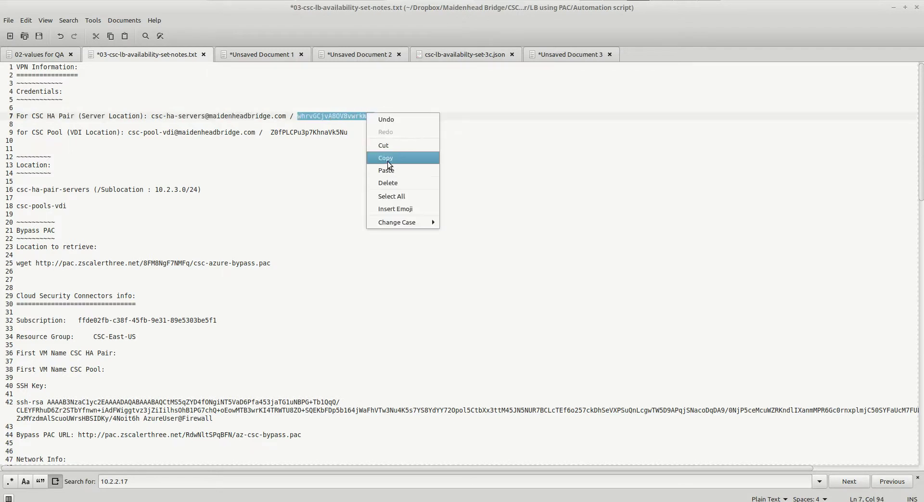
click(388, 160)
key(alt+Tab)
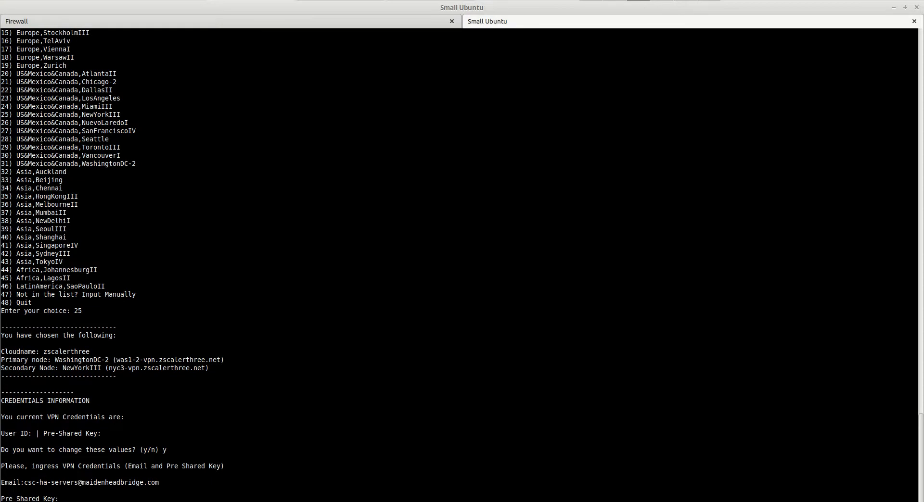
right_click(94, 492)
click(120, 466)
key(Return)
text(y)
key(Return)
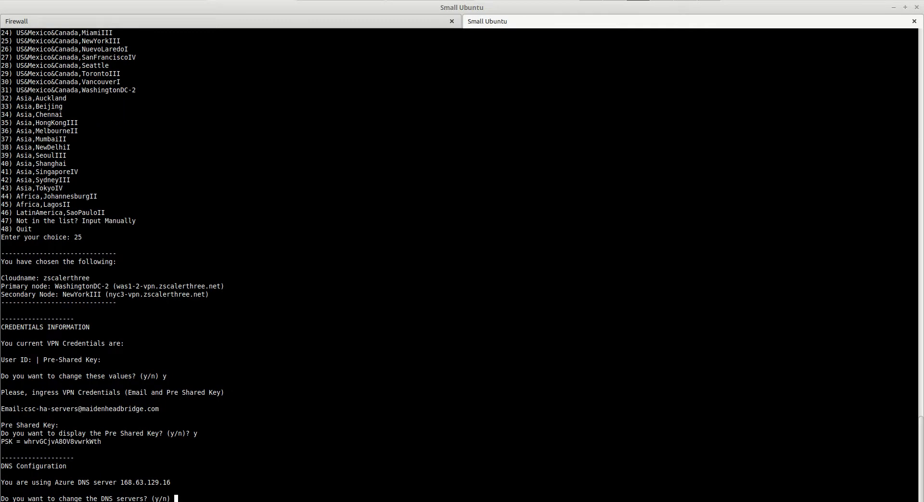
- Decline changing the DNS servers and set the Bypass PAC URL to the csc-azure-bypass.pac address copied from the notes file
text(n)
key(Return)
text(1)
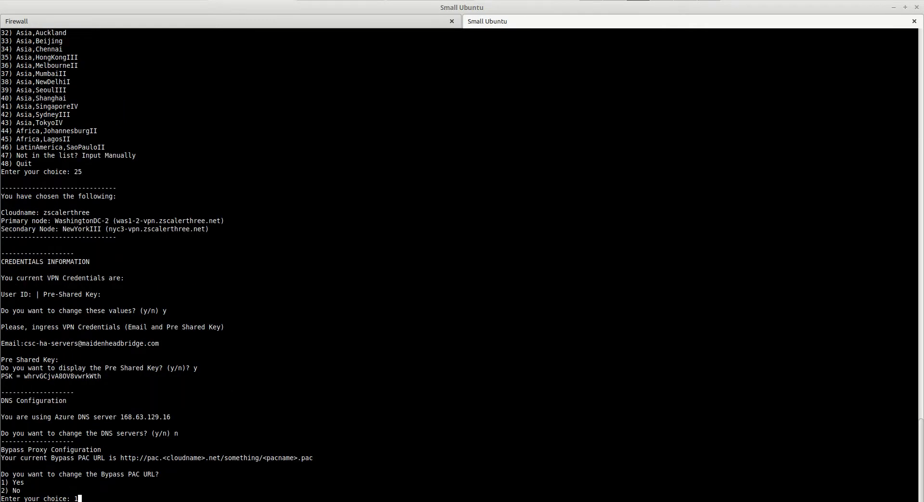
key(Return)
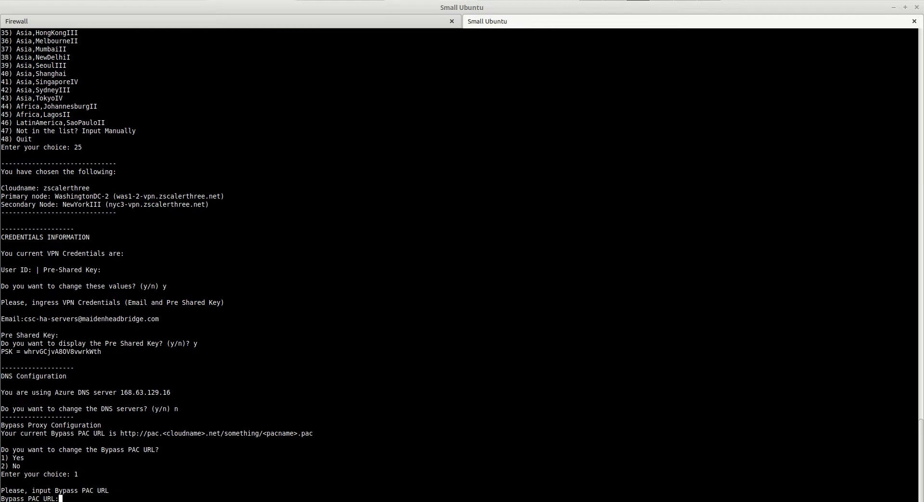
key(alt+Tab)
drag(35, 264, 270, 264)
right_click(267, 264)
click(295, 322)
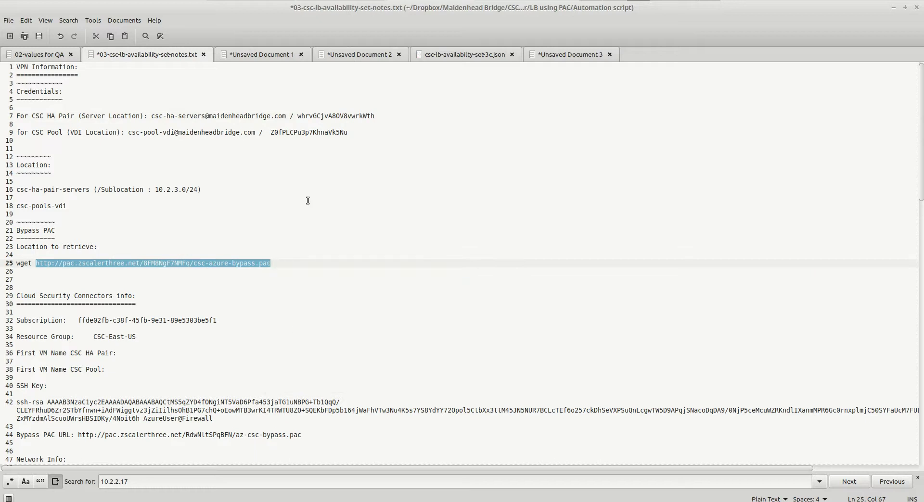
key(alt+Tab)
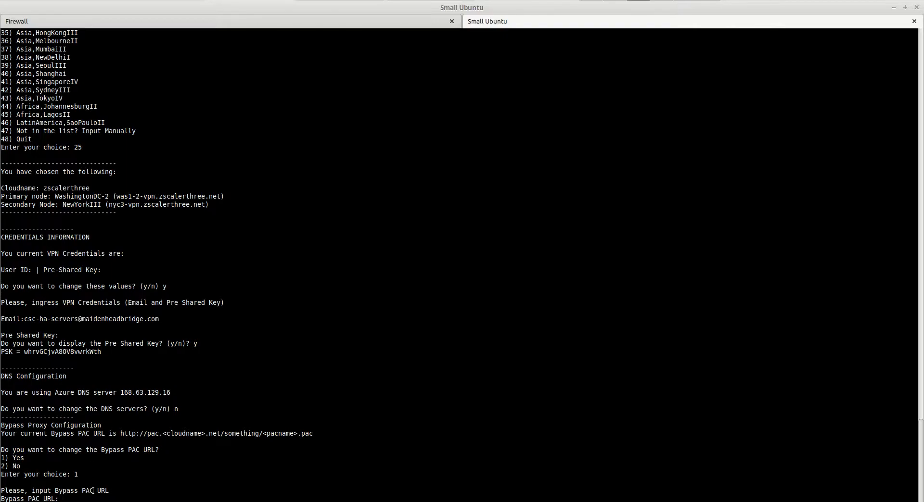
right_click(93, 499)
click(114, 466)
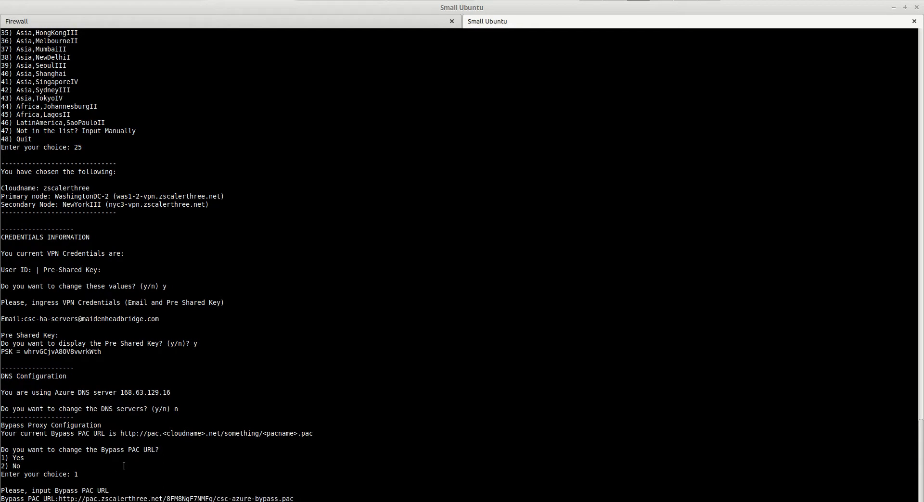
key(Return)
- Refresh the Bypass List on this CSC and apply the changes
text(y)
key(Return)
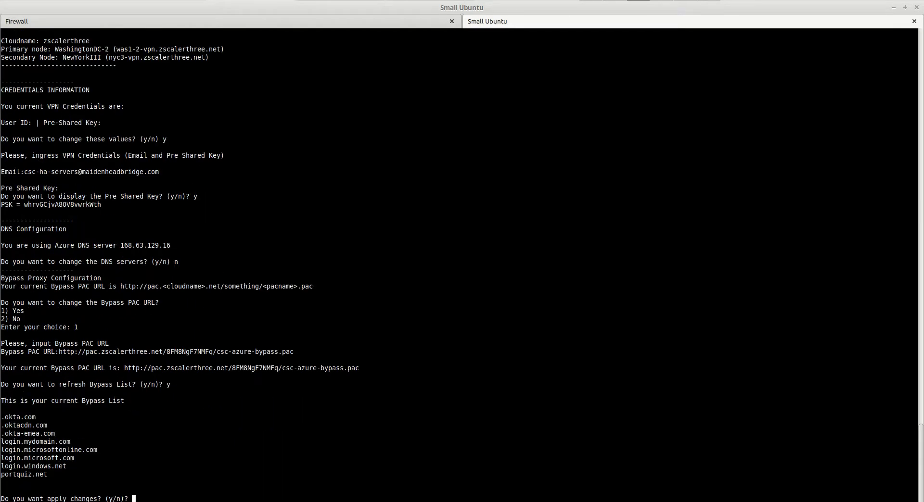
text(y)
key(Return)
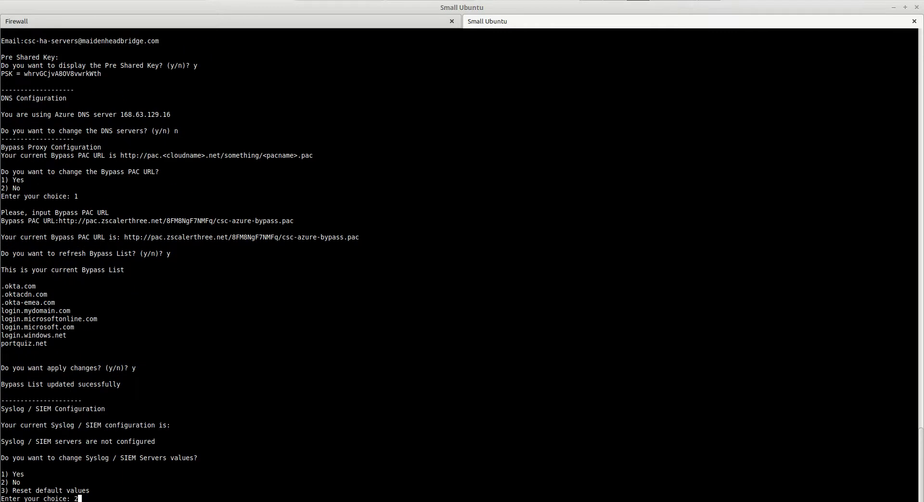
- Decline changing the Syslog / SIEM servers and implement the values on the CSC at 10.2.2.4, approving its reboot
text(2)
key(Return)
text(y)
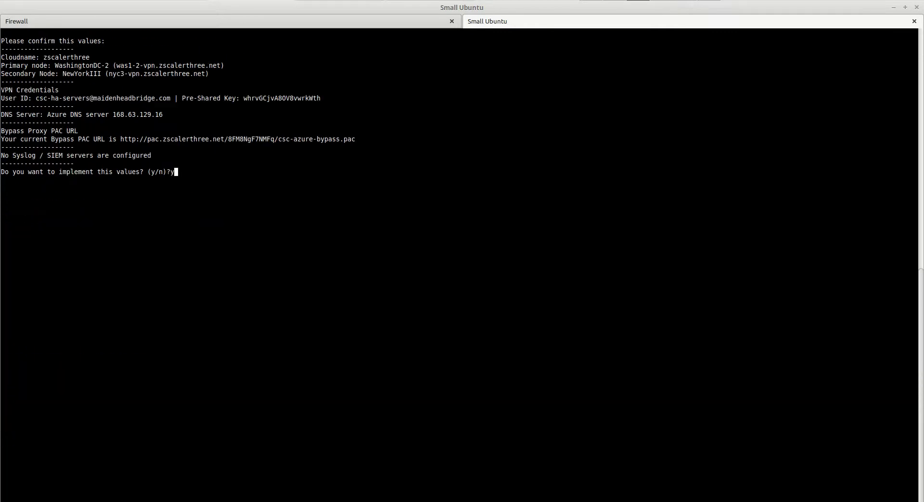
key(Return)
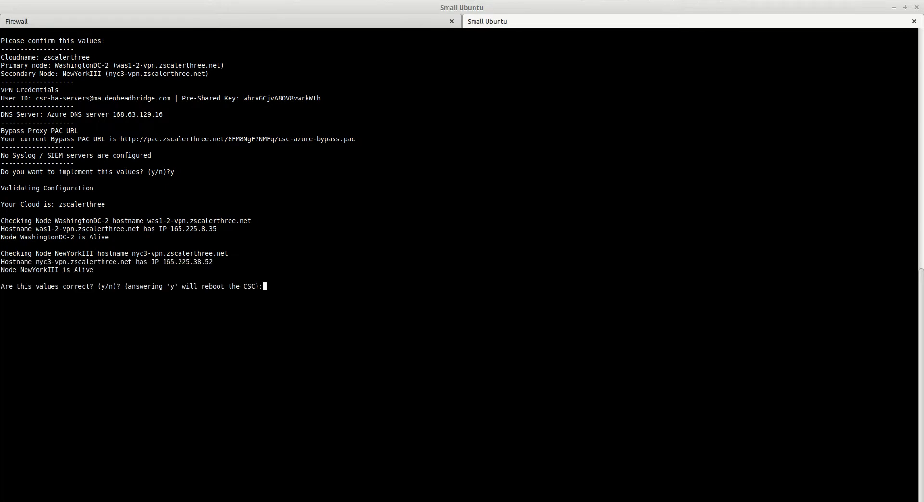
text(y)
key(Return)
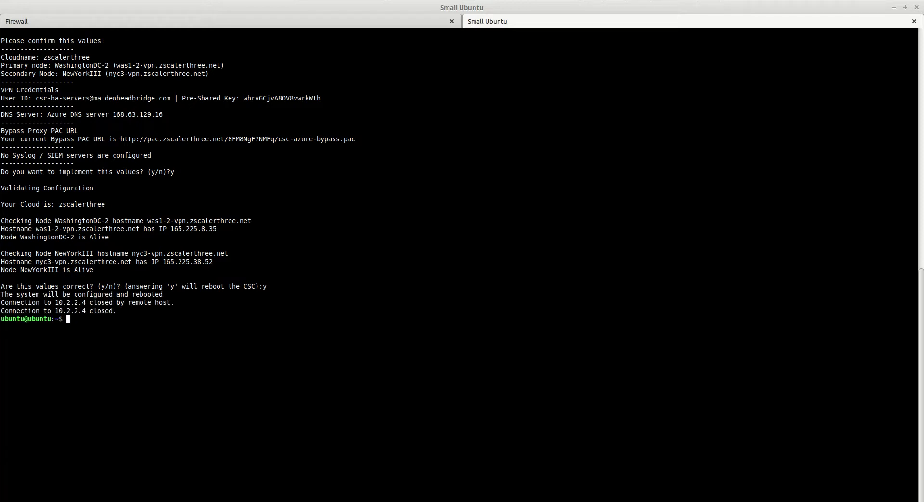
- Try to open an SSH session to the CSC at 10.2.2.7 as cscadmin using the csc-az.pem key, cancelling and retrying once
key(Up)
key(Return)
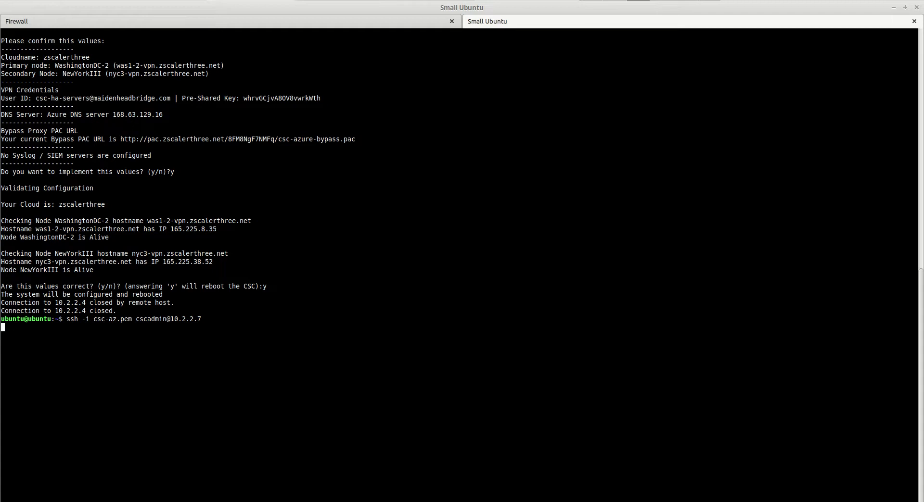
key(ctrl+c)
key(Up)
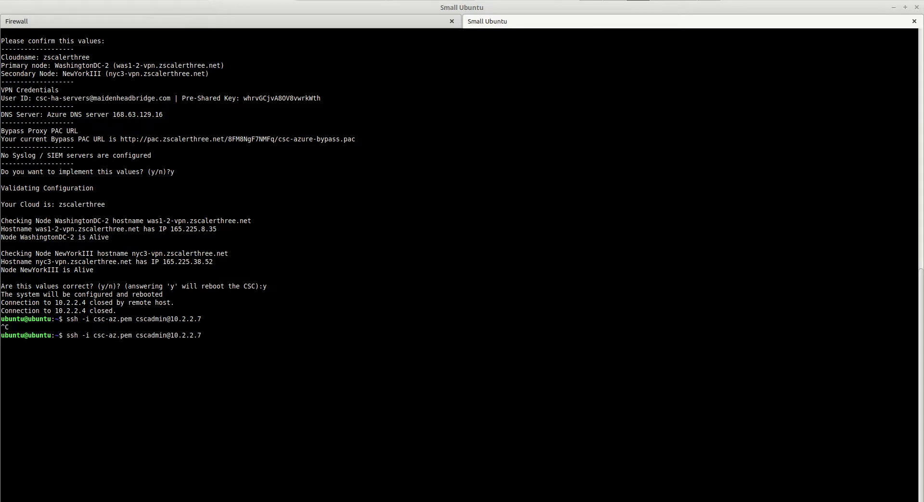
key(Return)
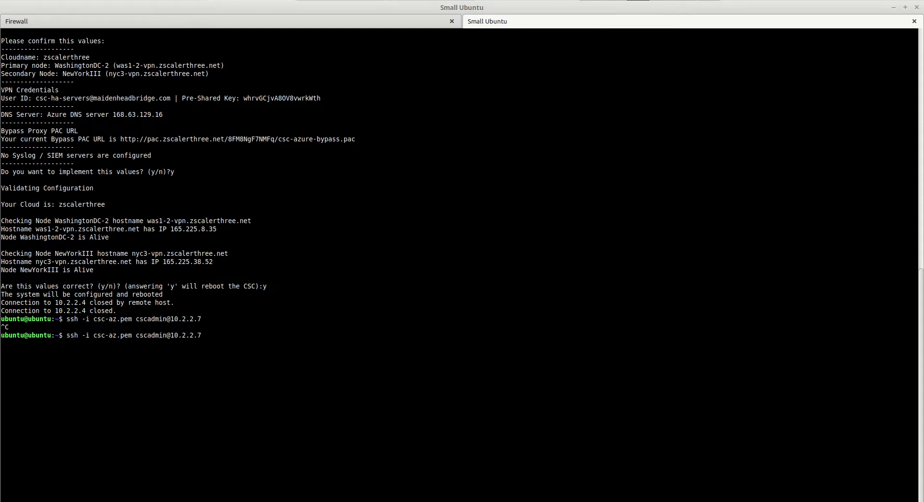
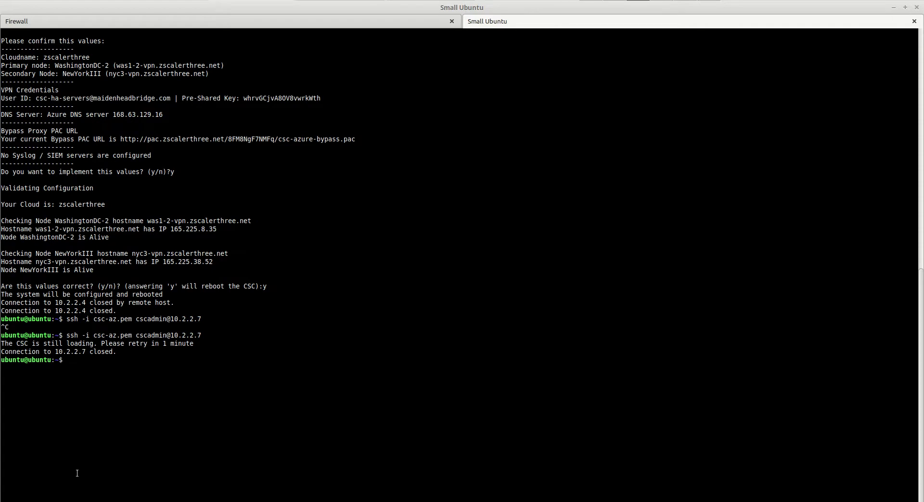
click(794, 4)
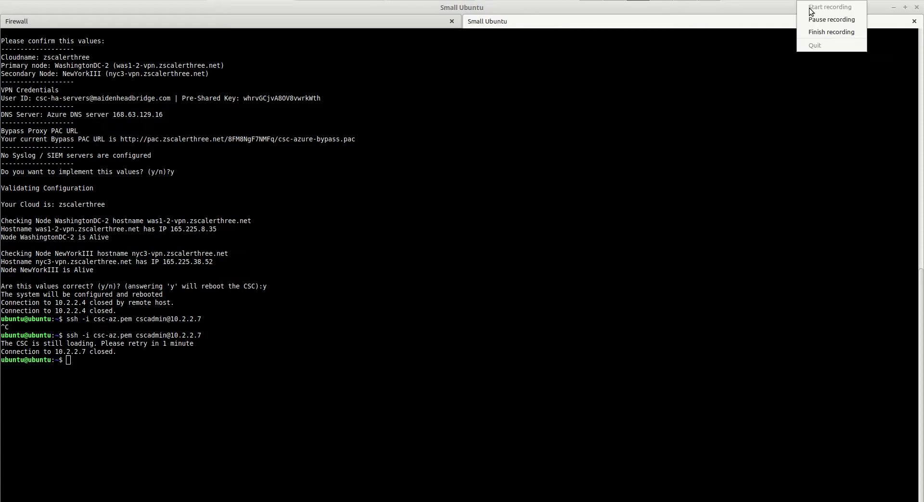
click(813, 19)
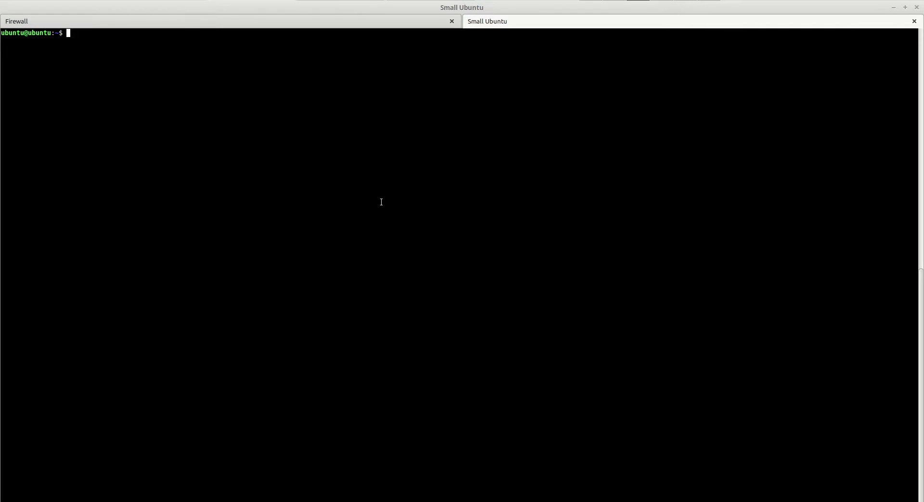
- Clear the terminal and connect over SSH to the CSC at 10.2.2.7 as cscadmin with the csc-az.pem key
text(clear)
key(Up)
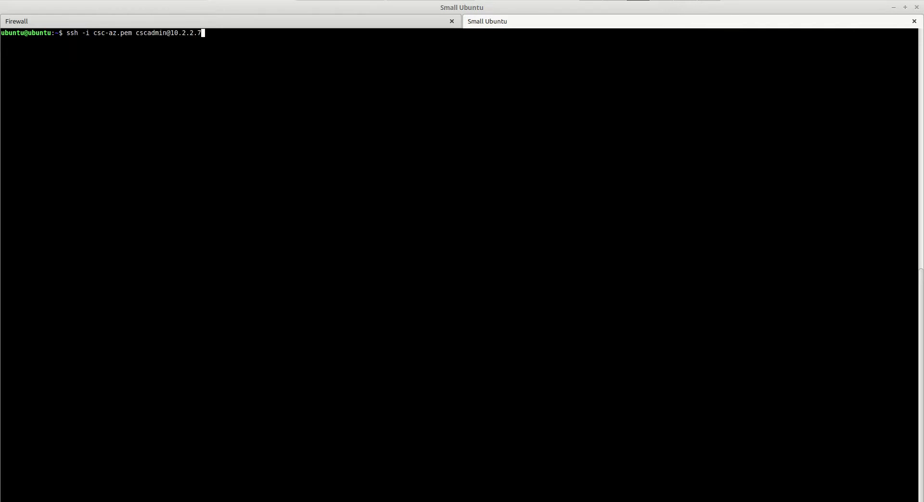
key(Return)
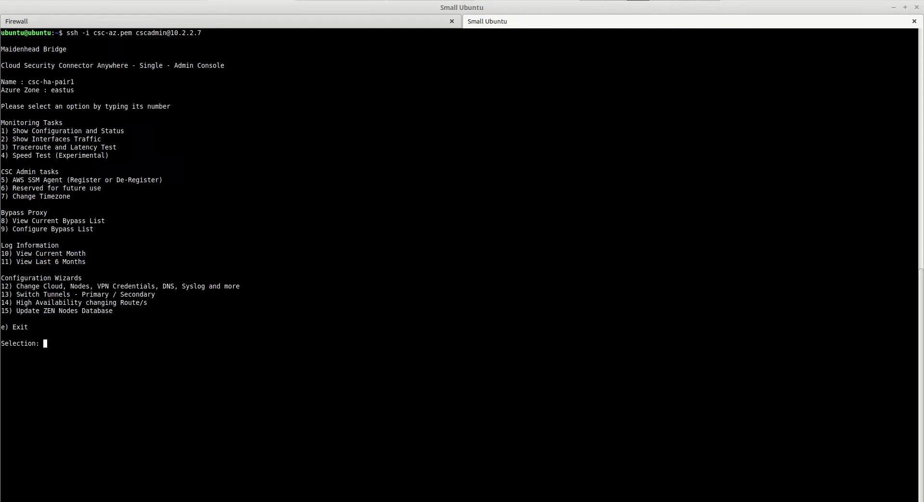
- Show the CSC's configuration and status and examine its traffic redirection options, Zscaler gateway address and IPsec tunnels public IP
text(1)
key(Return)
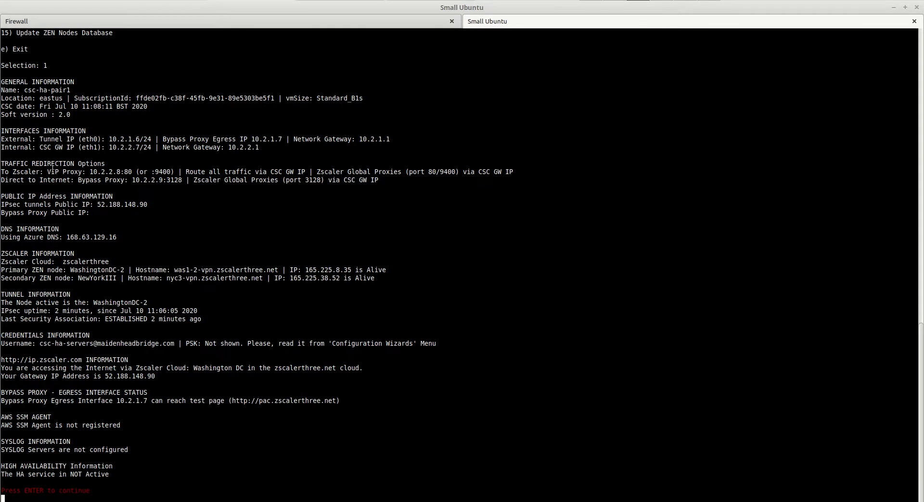
drag(48, 171, 154, 181)
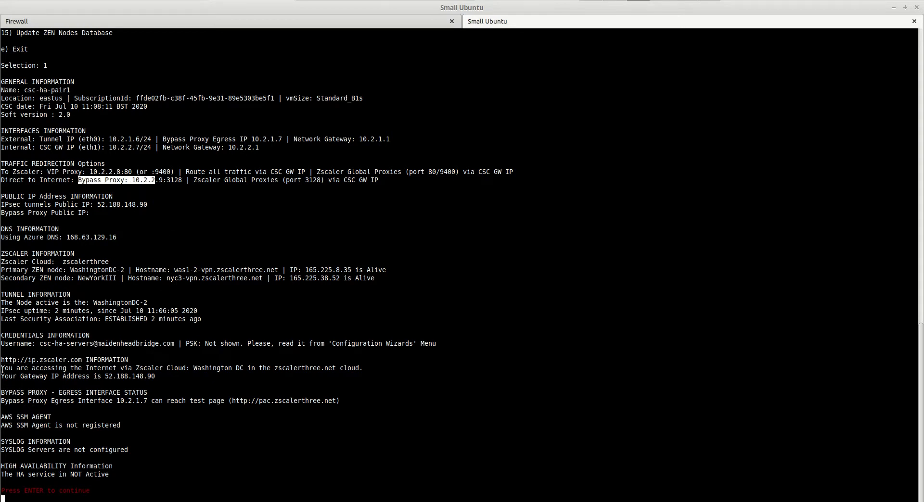
drag(2, 368, 188, 376)
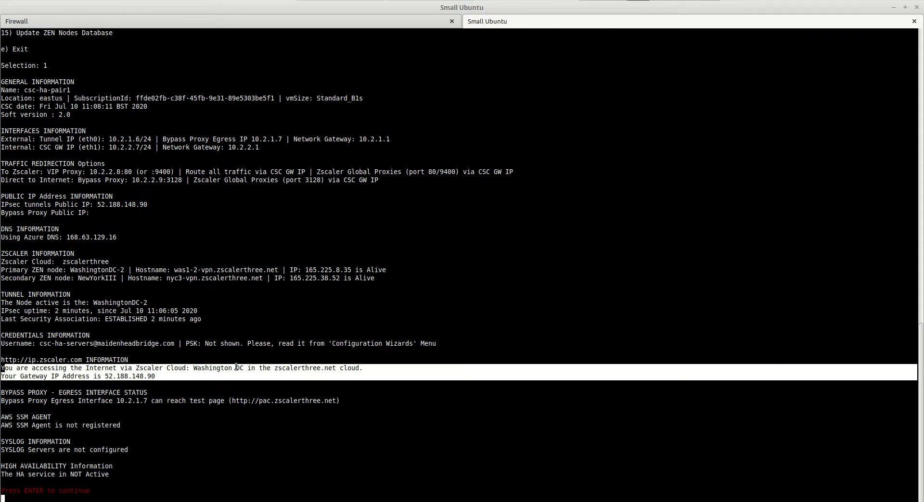
click(212, 374)
drag(102, 375, 289, 378)
drag(97, 205, 144, 204)
- Check the network diagram in Chrome, then return to the terminal and examine the CSC's High Availability information
key(alt+Tab)
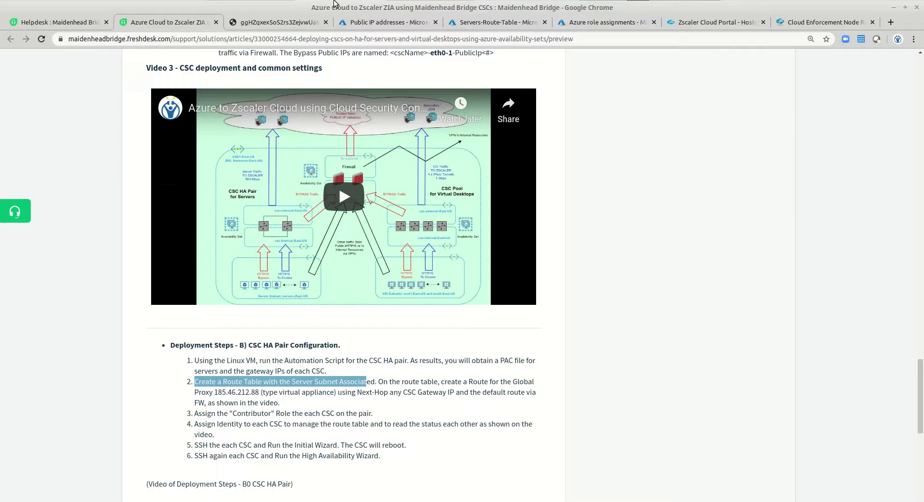
click(256, 23)
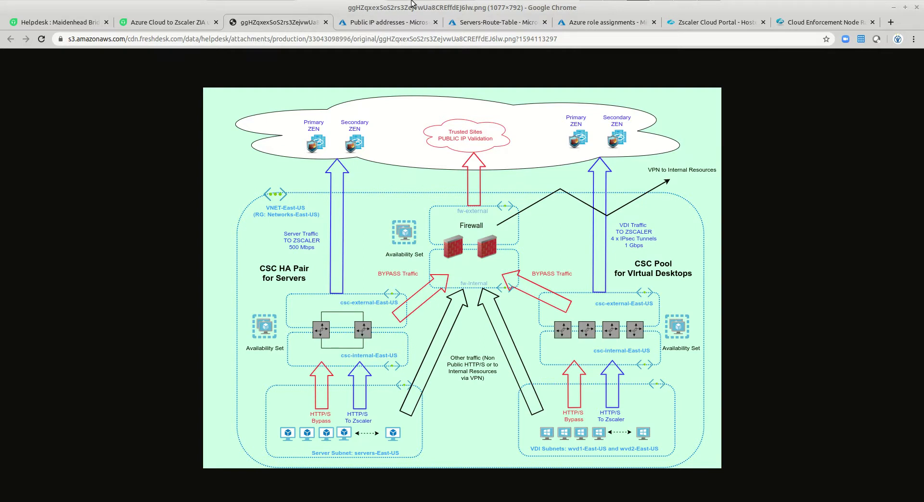
key(alt+Tab)
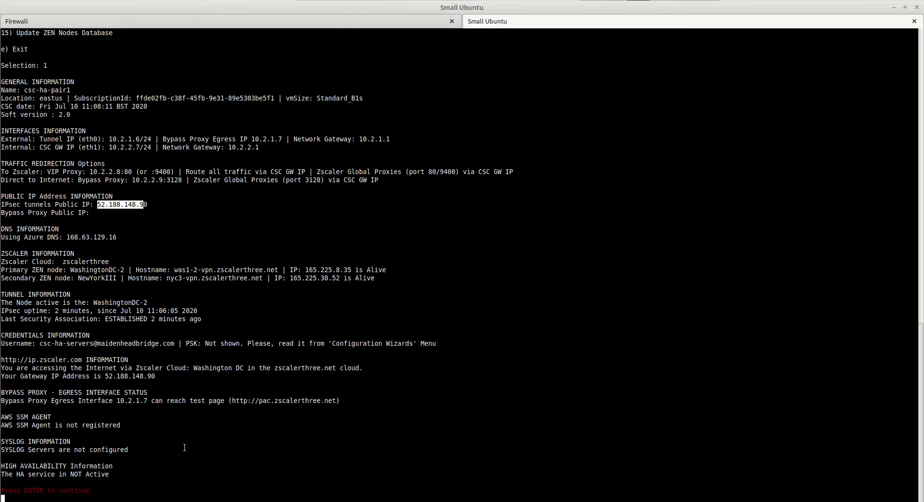
drag(4, 468, 113, 475)
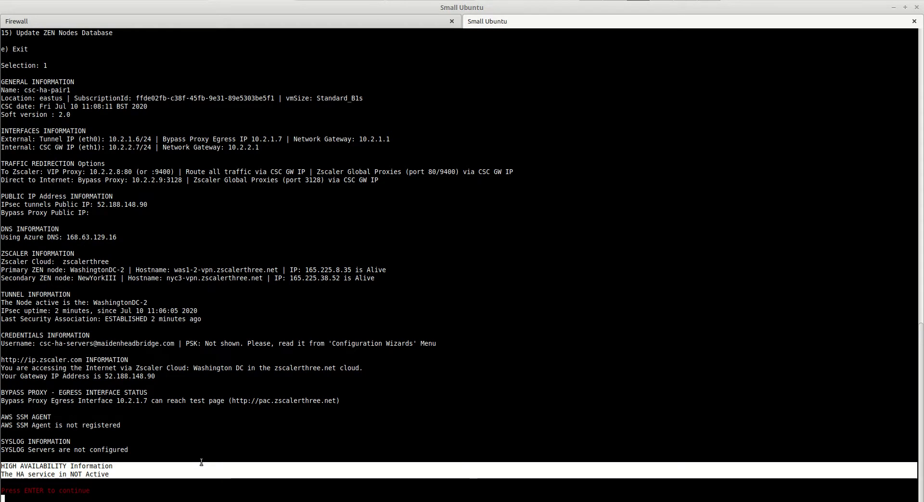
- Leave the status report and start the High Availability changing Route/s wizard
key(Return)
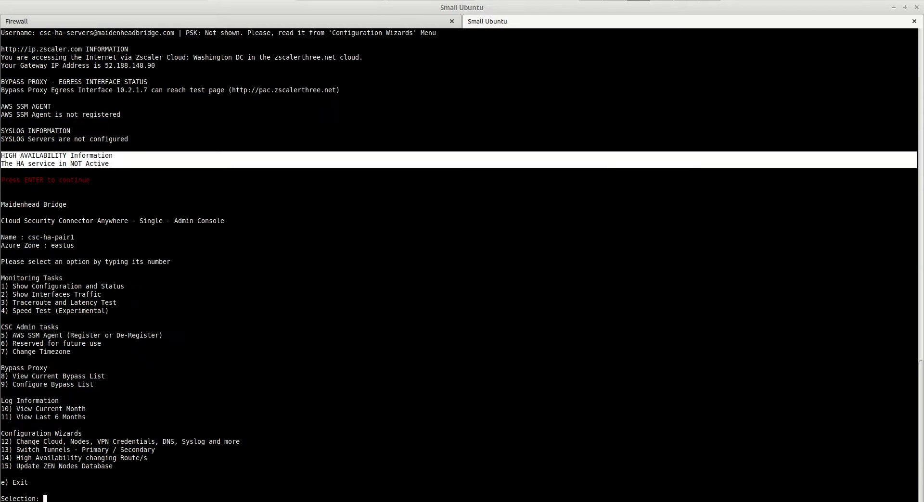
text(14)
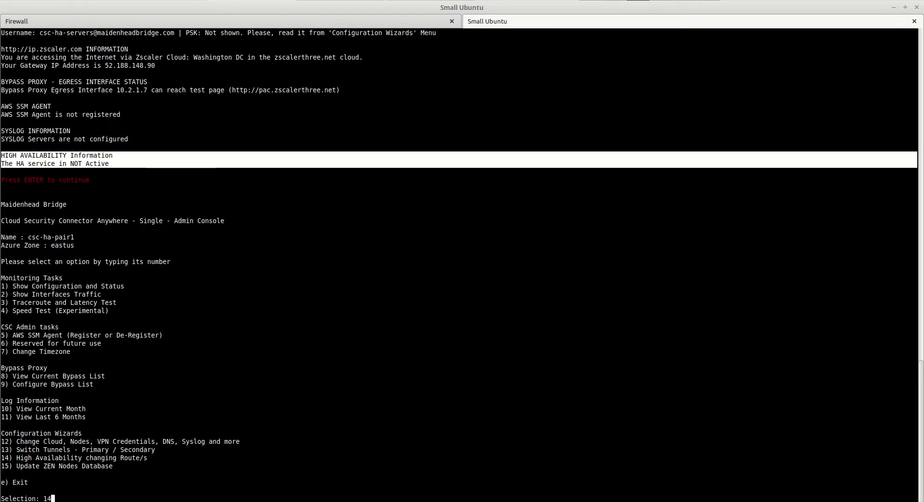
key(Return)
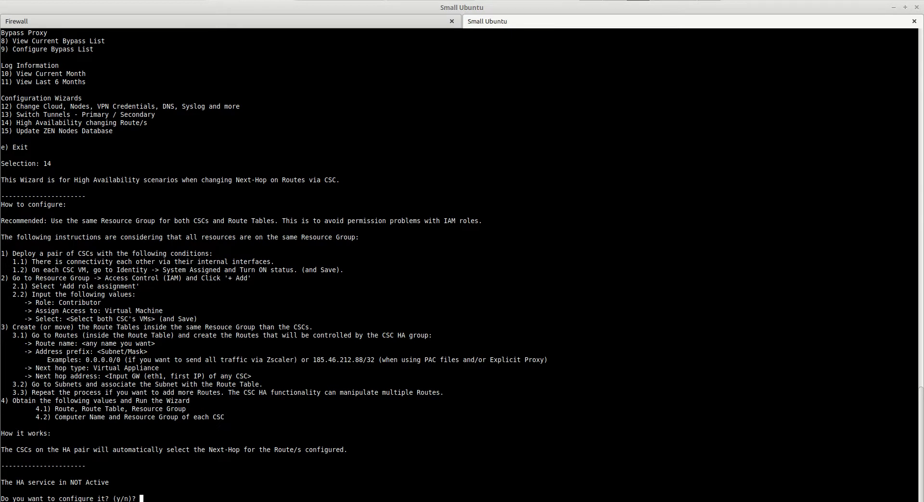
- Compare the next hops in the Servers-Route-Table overview in Chrome with the CSC's internal gateway IP in the terminal's status report
key(alt+Tab)
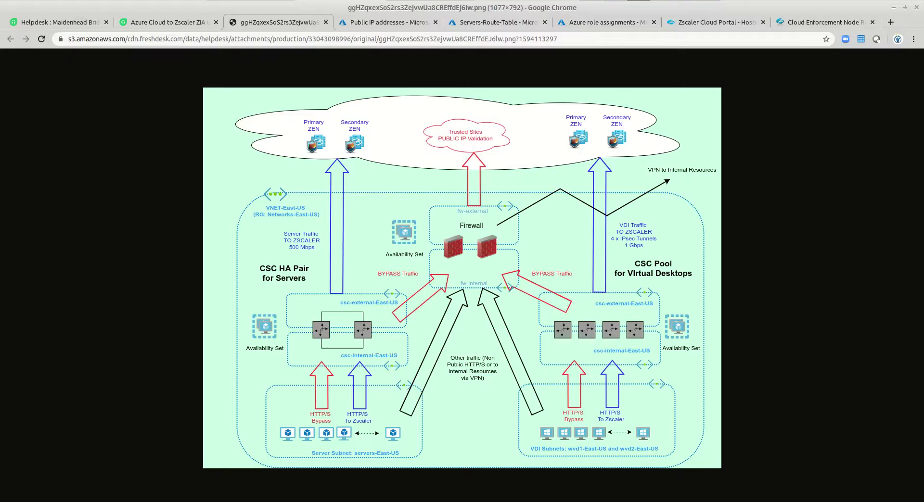
click(471, 28)
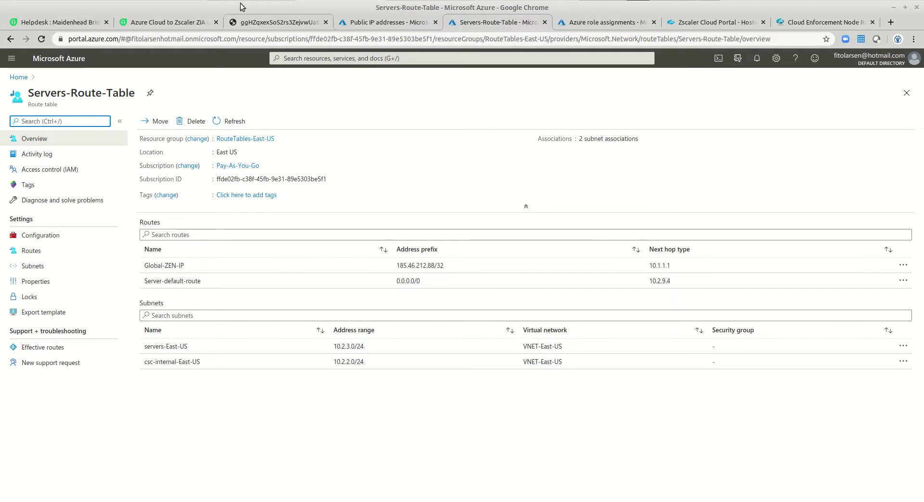
key(alt+Tab)
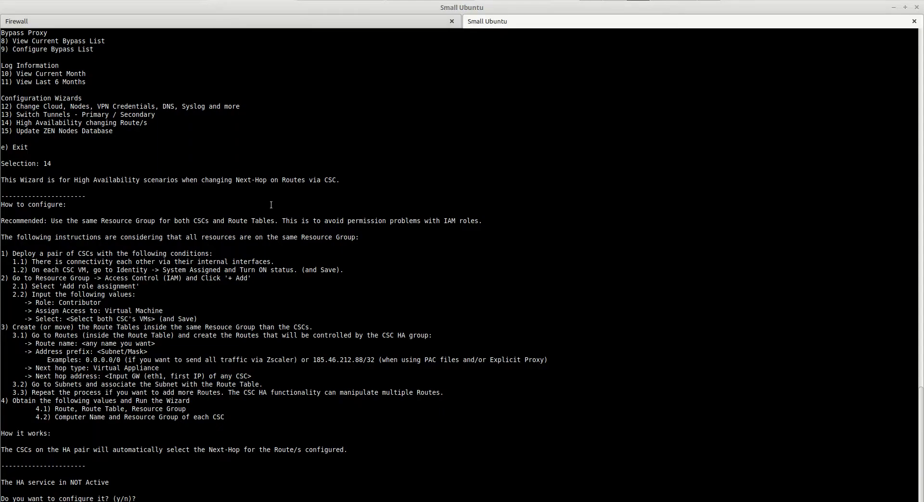
scroll(271, 205, up, 6)
scroll(271, 205, up, 10)
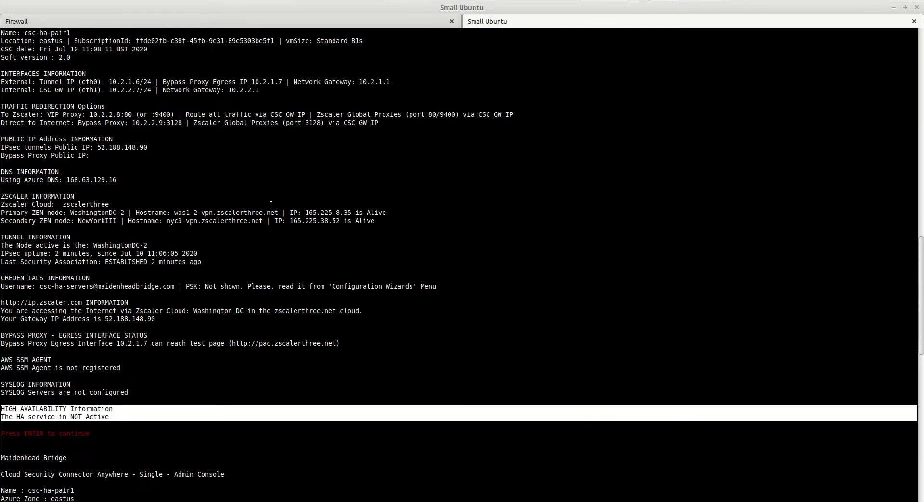
scroll(271, 205, up, 4)
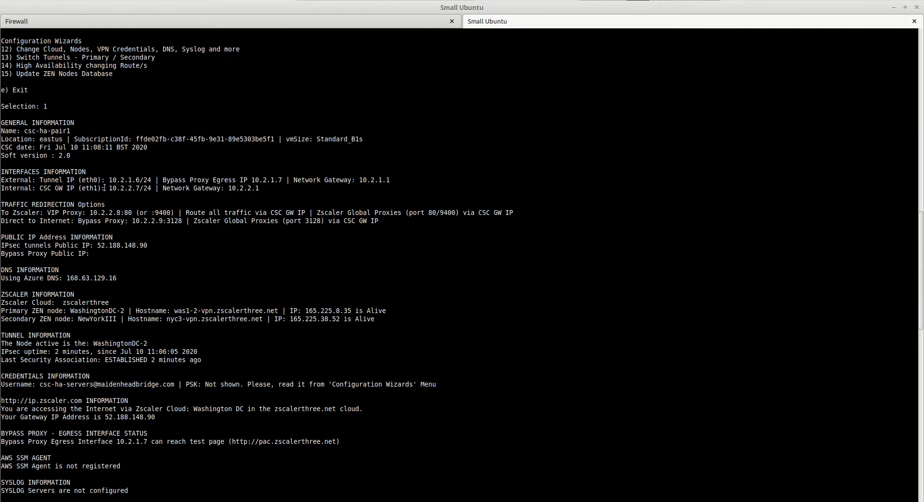
drag(110, 188, 140, 188)
key(alt+Tab)
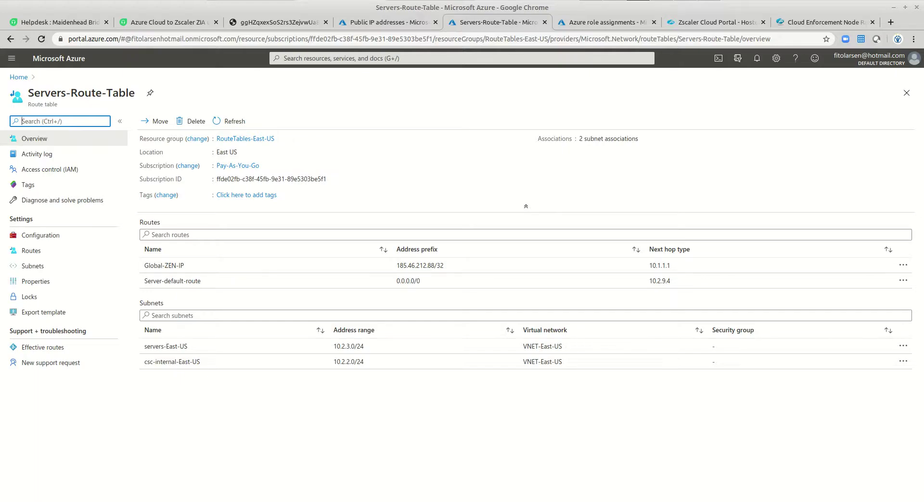
key(alt+Tab)
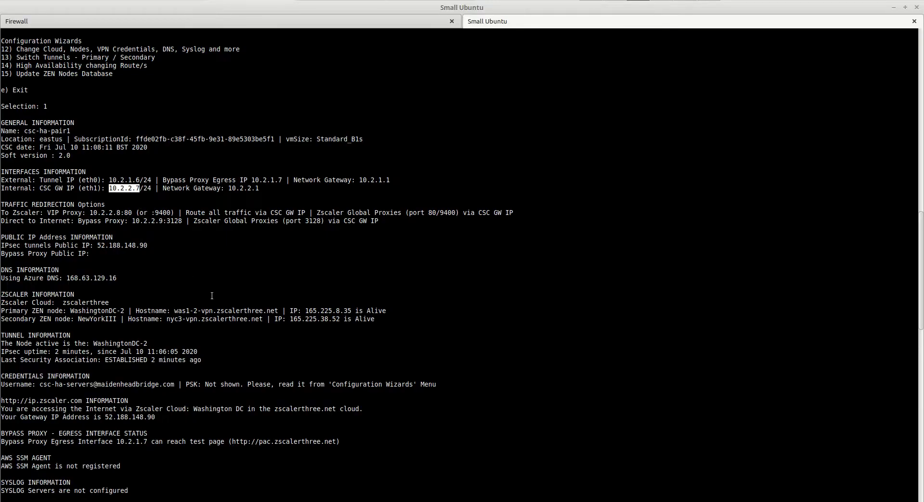
- Return to the High Availability wizard's prompt and agree to configure the HA service
key(Return)
text(14)
key(Return)
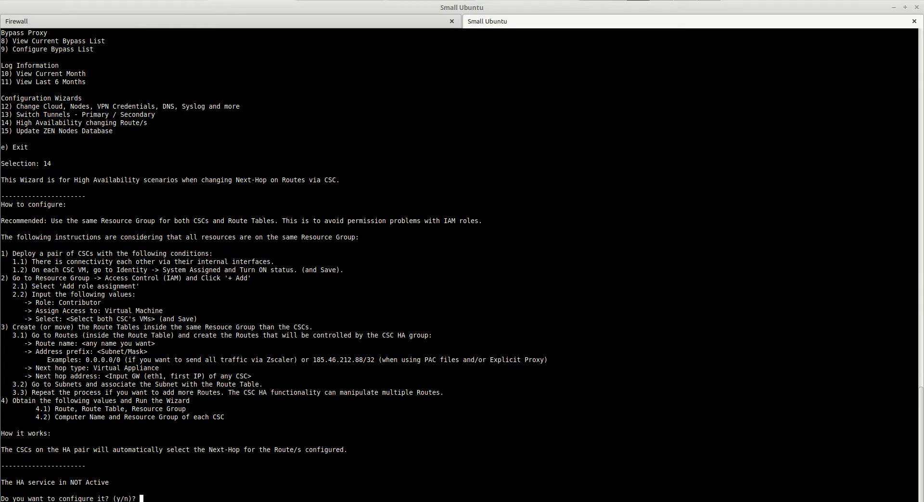
text(y)
key(Return)
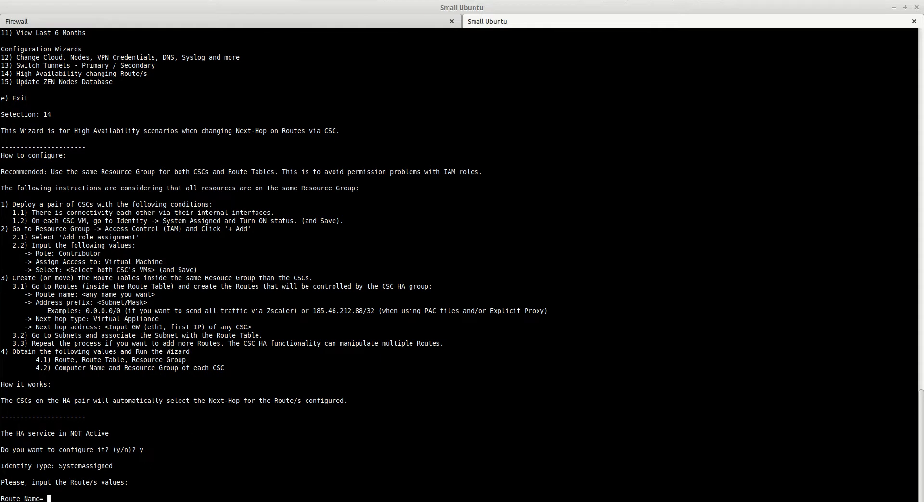
- Copy the route name Global-ZEN-IP from Servers-Route-Table in Chrome and enter it as the wizard's Route Name in the terminal
click(378, 1)
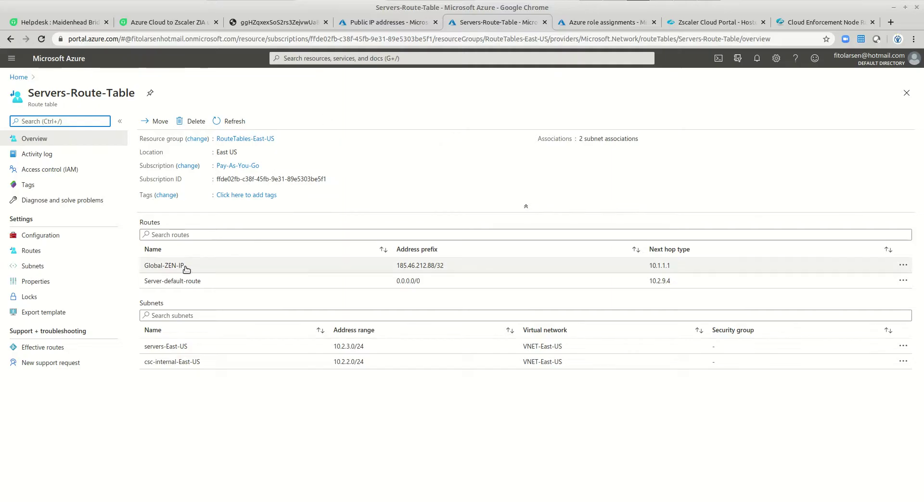
drag(186, 266, 143, 268)
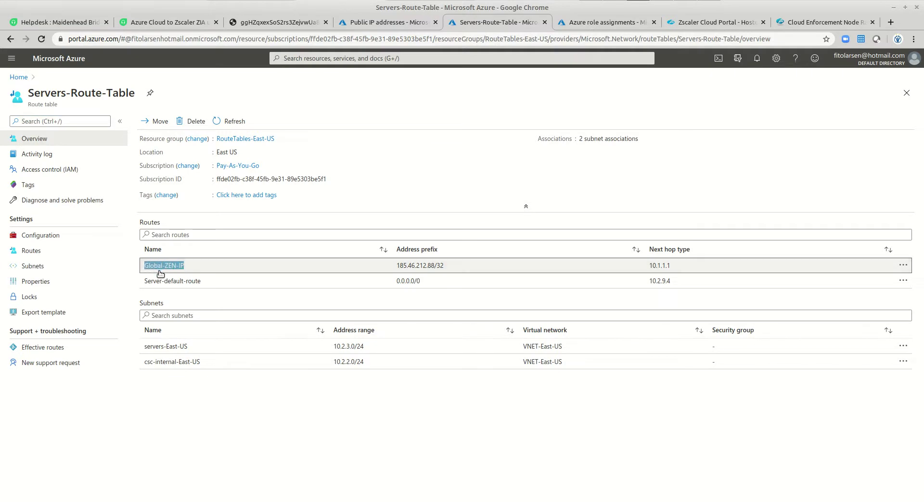
right_click(160, 274)
click(182, 273)
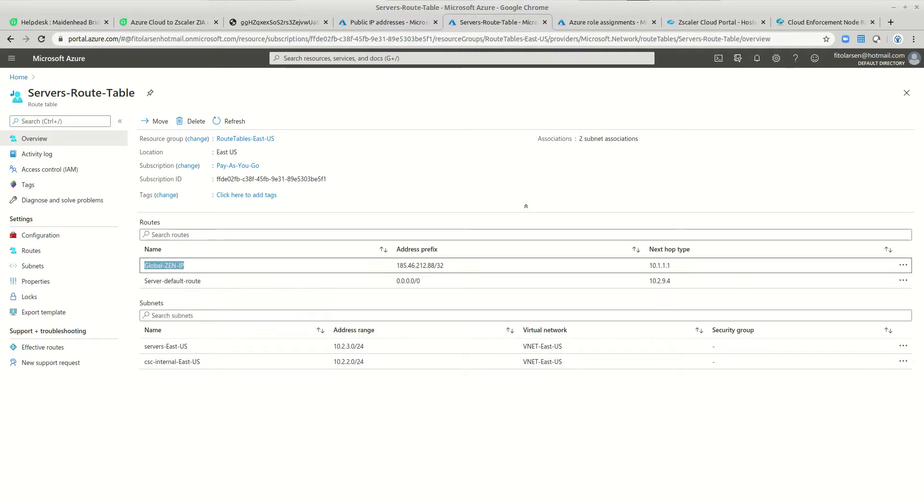
click(250, 1)
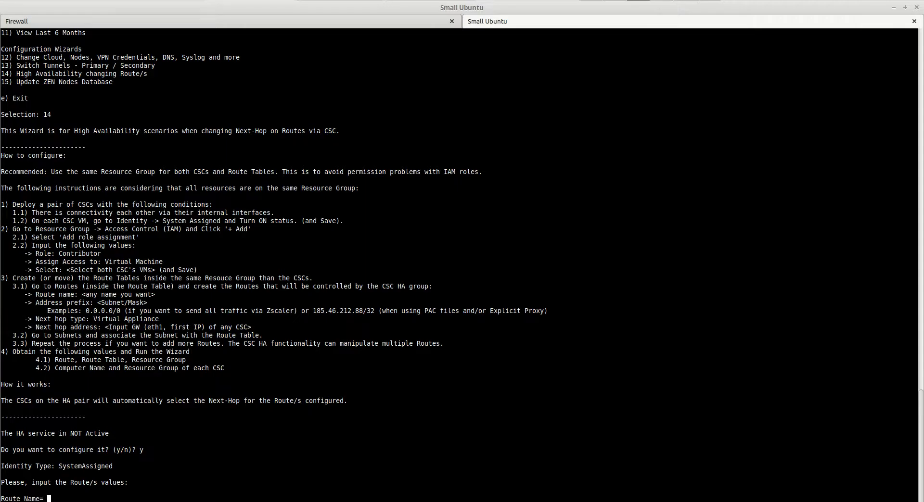
right_click(74, 493)
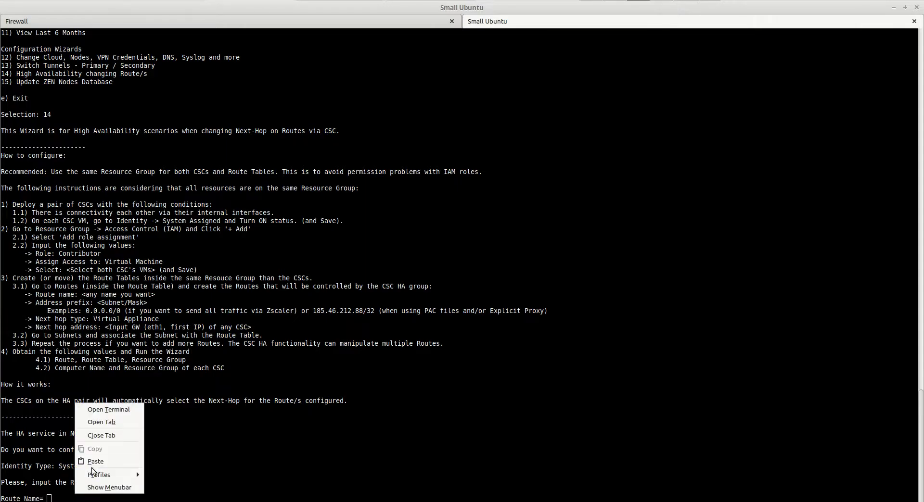
click(100, 457)
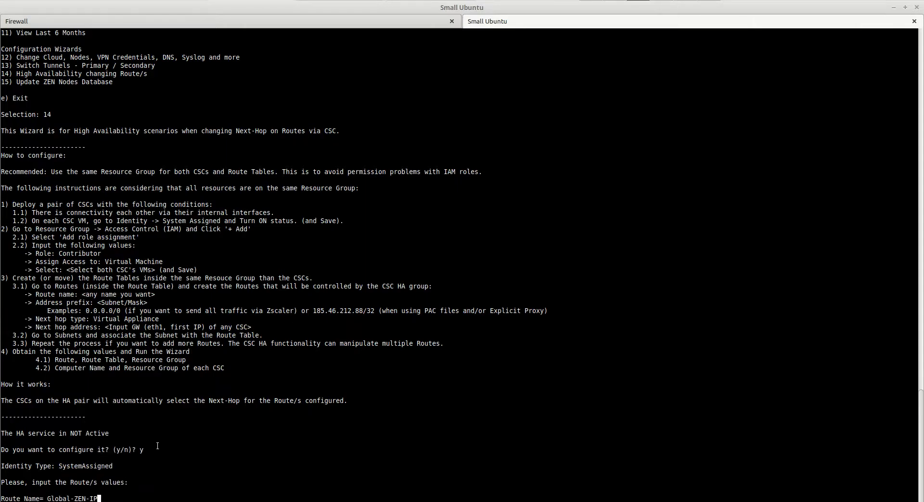
key(Return)
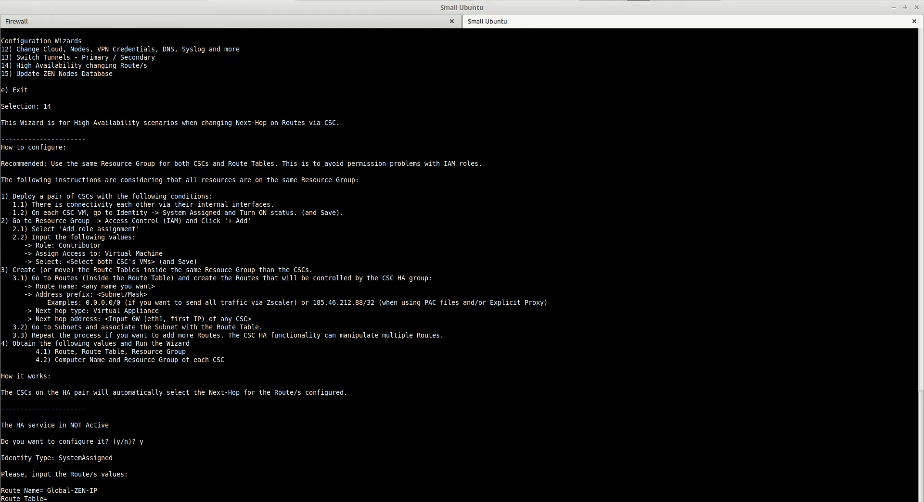
- Copy the route table name Servers-Route-Table from its overview in Chrome and enter it as the wizard's Route Table in the terminal
click(337, 1)
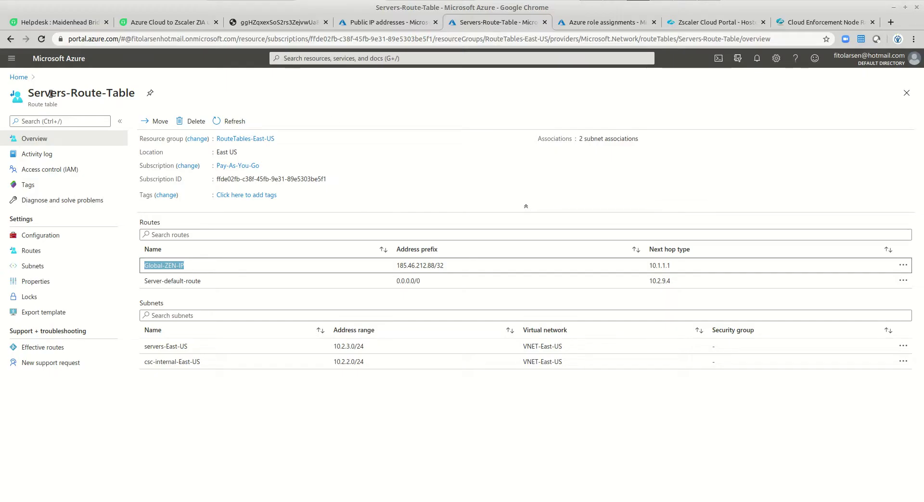
drag(27, 94, 135, 93)
right_click(135, 94)
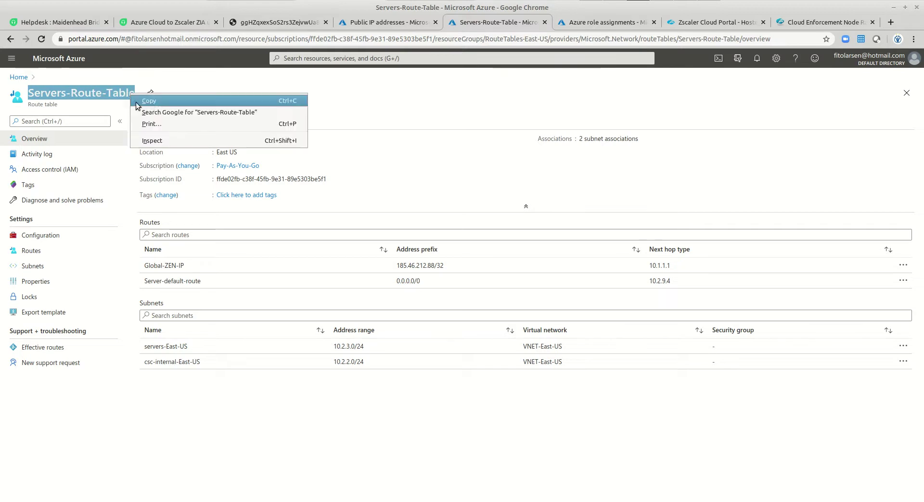
click(154, 99)
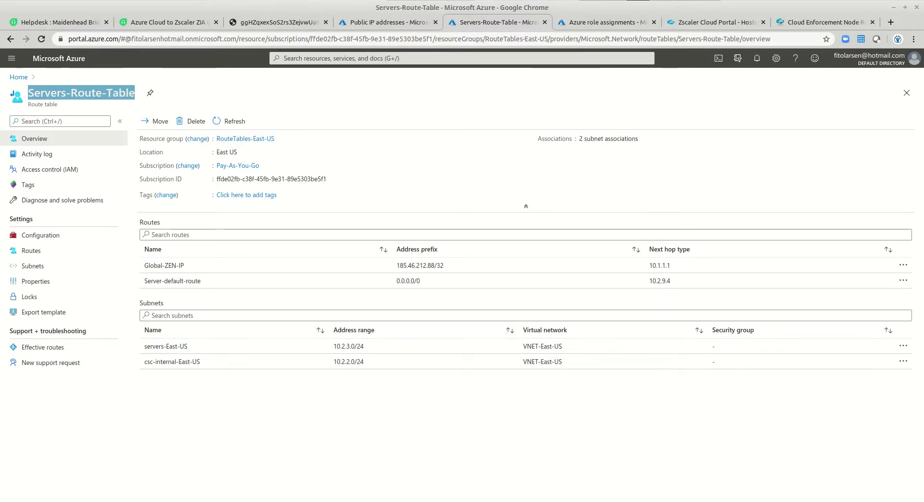
key(alt+Tab)
right_click(82, 499)
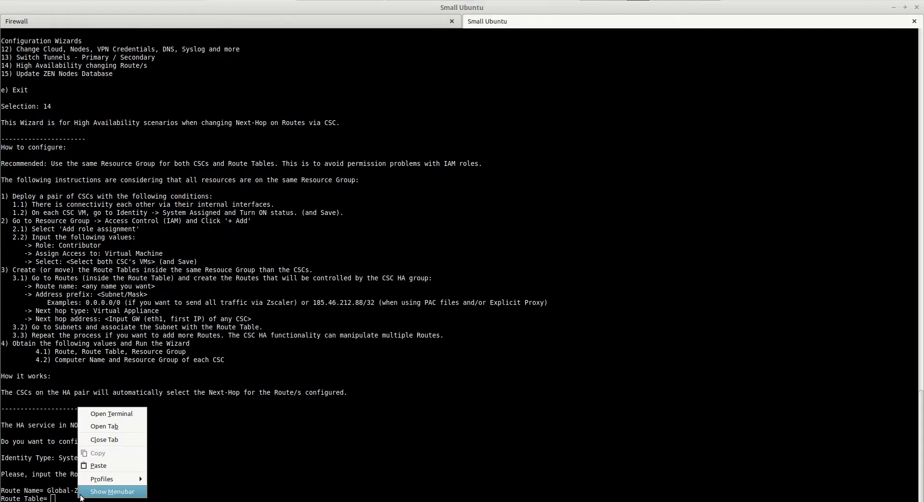
click(105, 464)
key(Return)
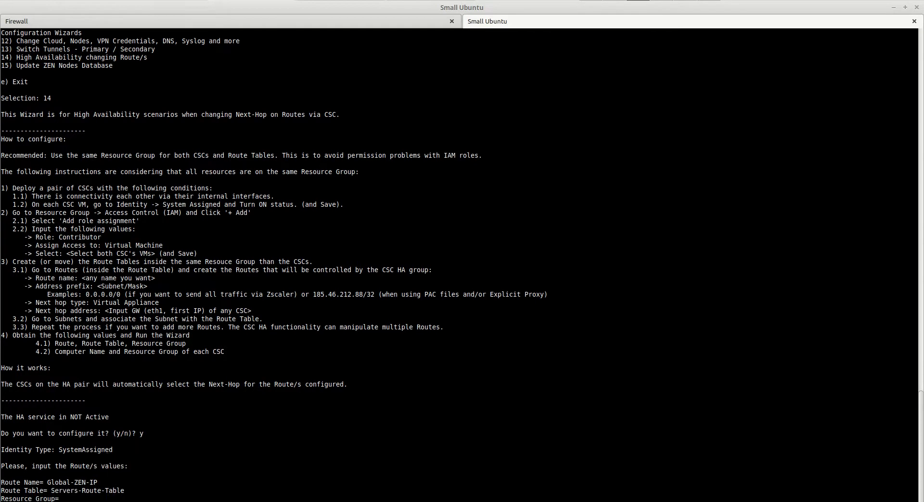
- Copy the route table's resource group RouteTables-East-US from Chrome into the terminal wizard's Resource Group and decline adding another route
key(alt+Tab)
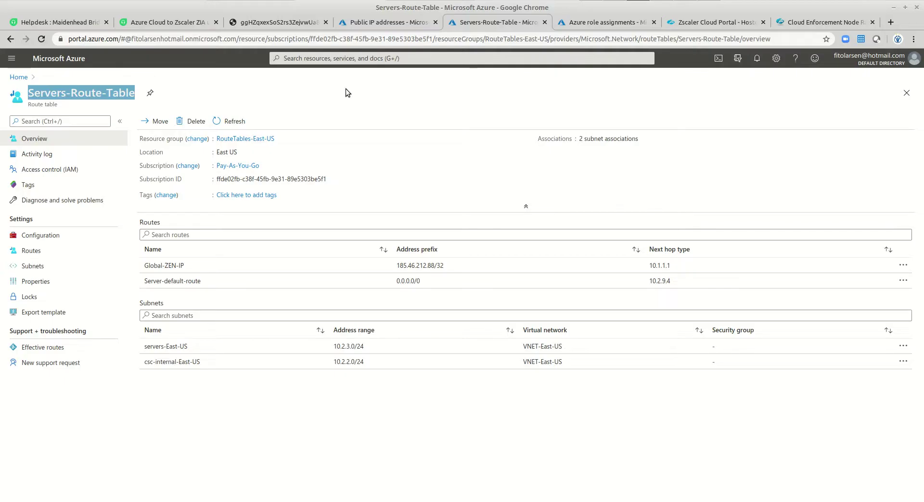
click(280, 140)
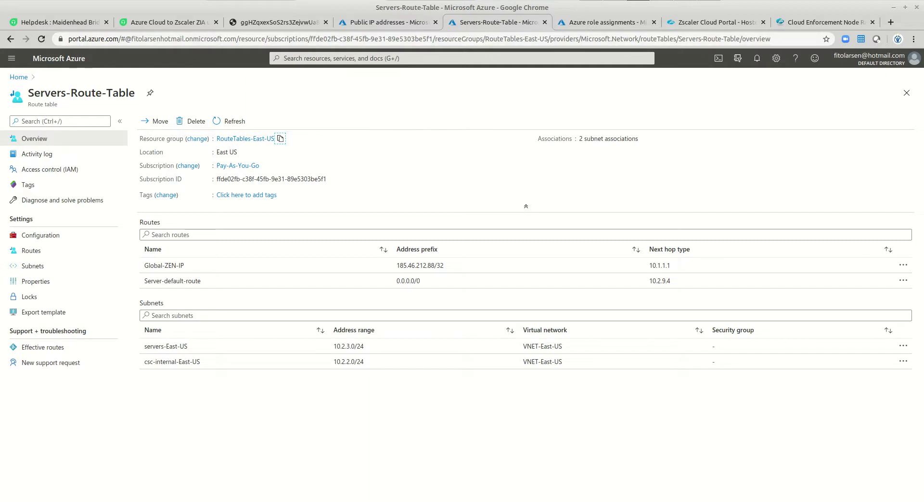
key(alt+Tab)
right_click(86, 419)
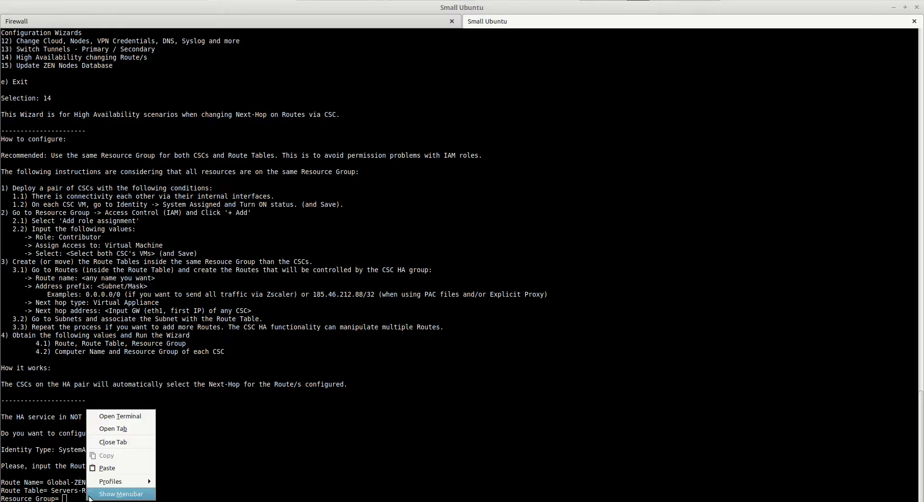
click(111, 467)
key(Return)
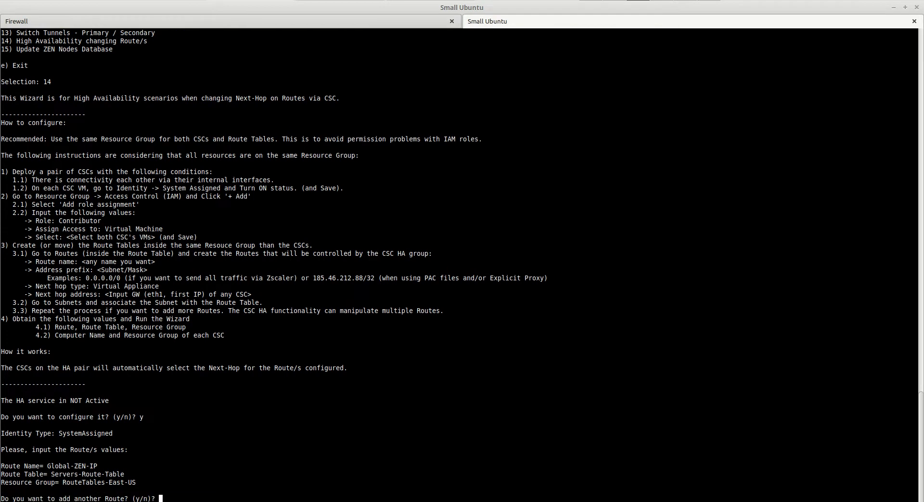
text(n)
key(Return)
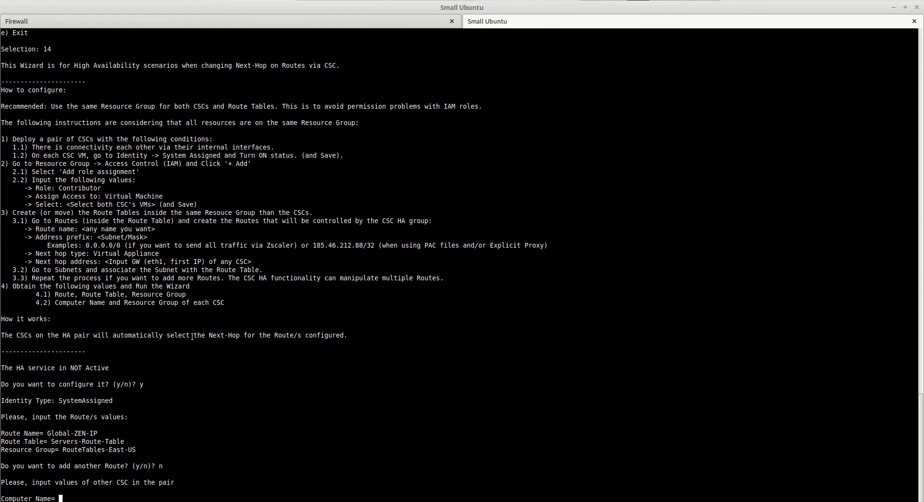
- Switch to Chrome and open the overview of the csc-ha-pair2 virtual machine
key(alt+Tab)
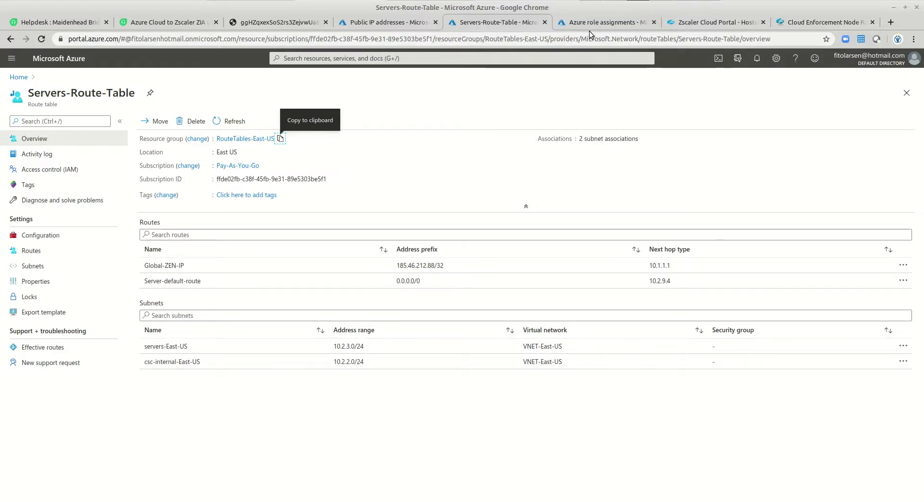
click(600, 22)
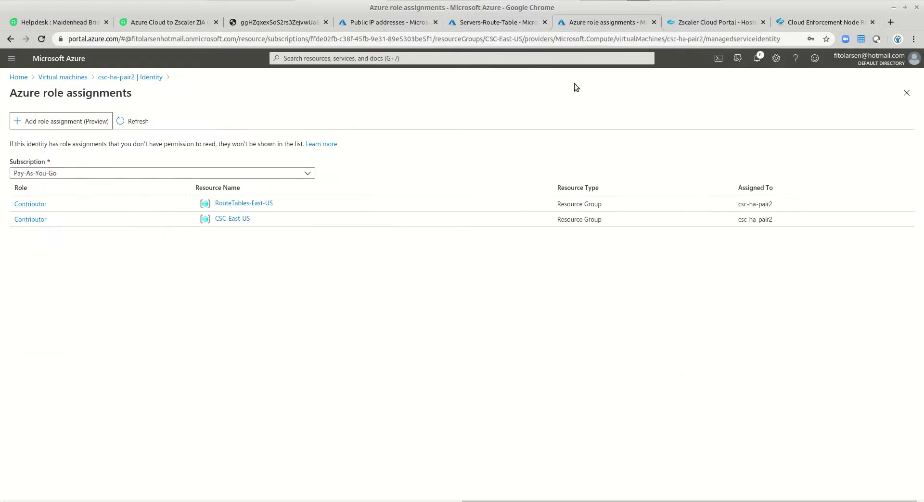
click(111, 78)
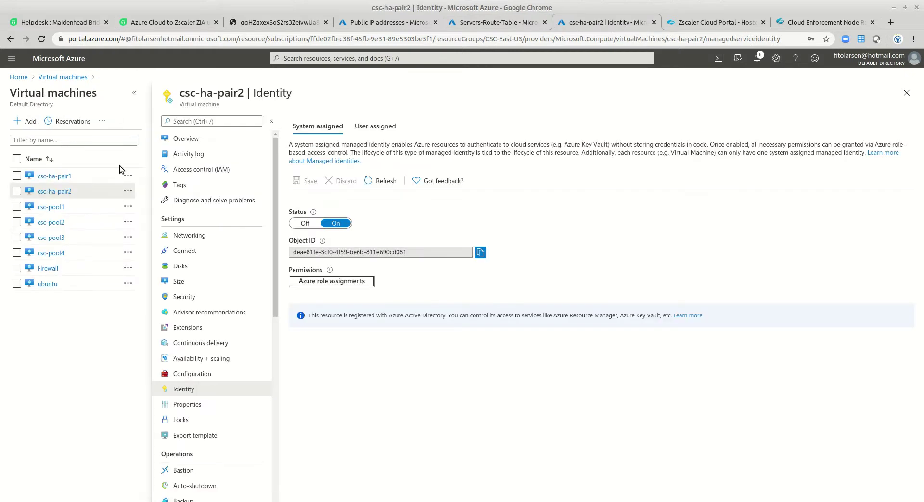
click(67, 193)
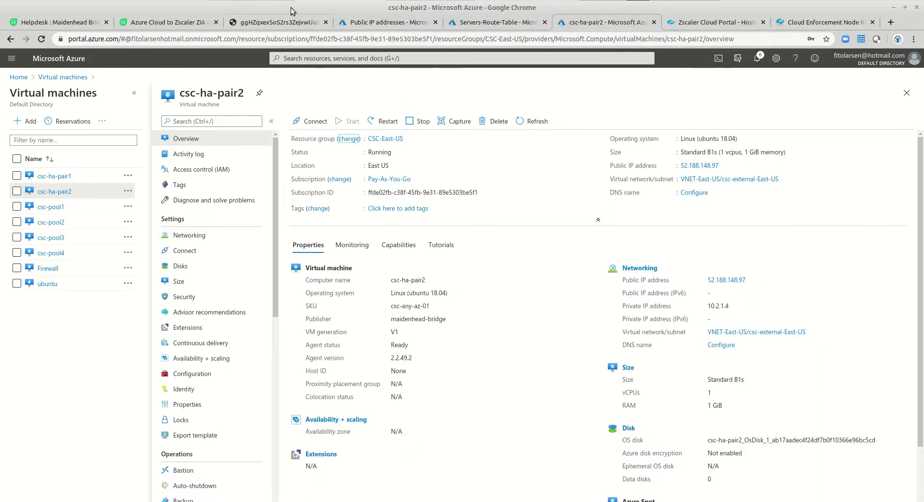
- Copy the virtual machine name csc-ha-pair2 and enter it in the terminal as the other CSC's Computer Name
key(alt+Tab)
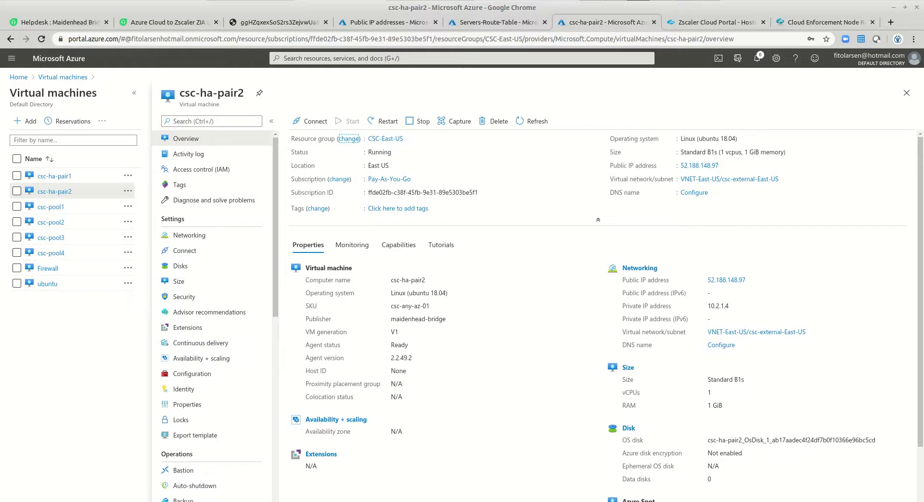
key(alt+Tab)
drag(179, 93, 244, 93)
right_click(243, 93)
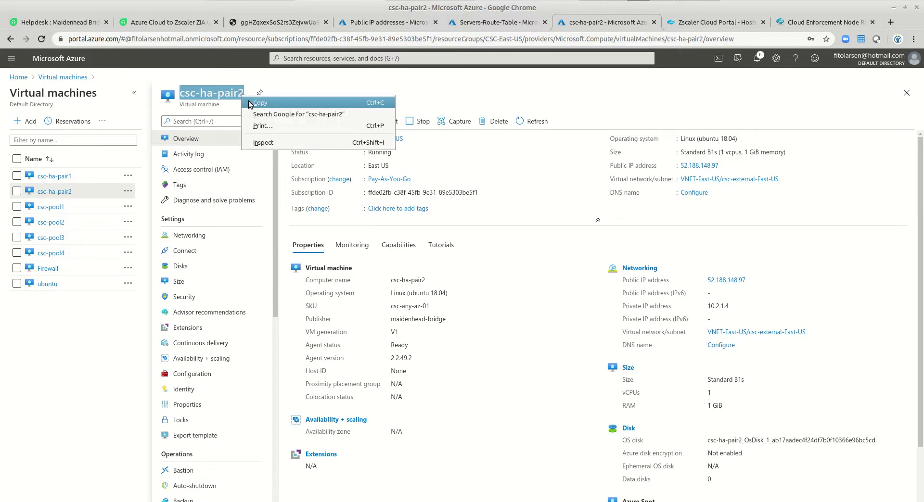
click(260, 99)
key(alt+Tab)
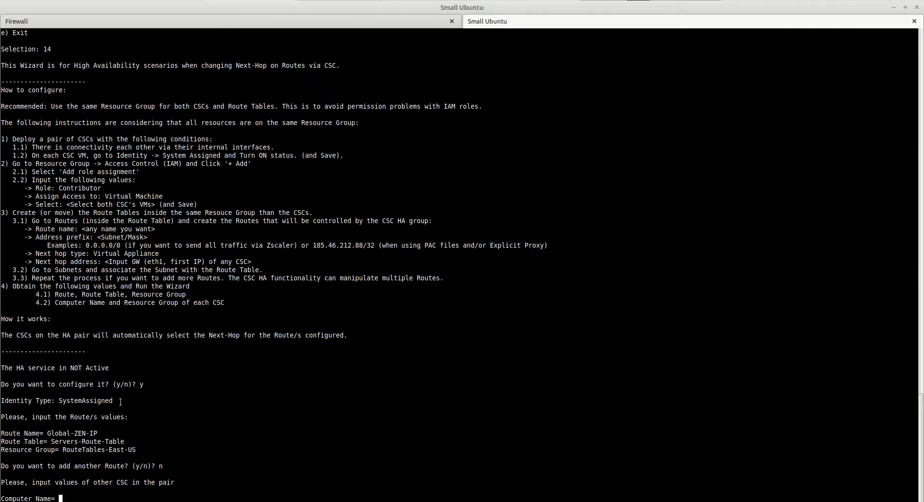
right_click(87, 499)
click(108, 462)
key(Return)
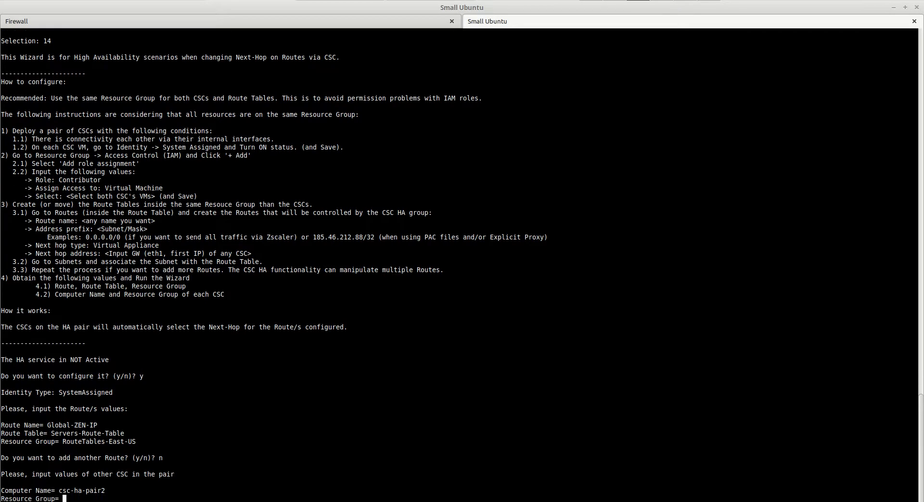
- Copy csc-ha-pair2's resource group CSC-East-US from Chrome and enter it in the terminal as the other CSC's Resource Group
key(alt+Tab)
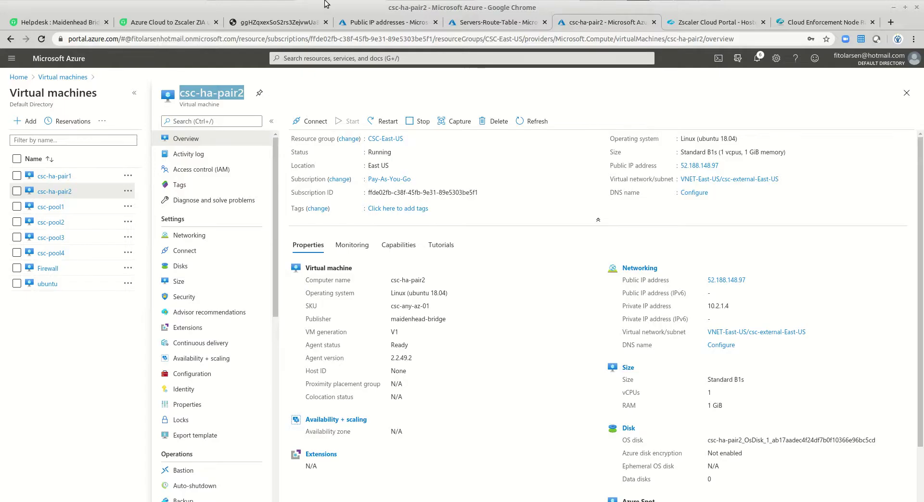
click(409, 139)
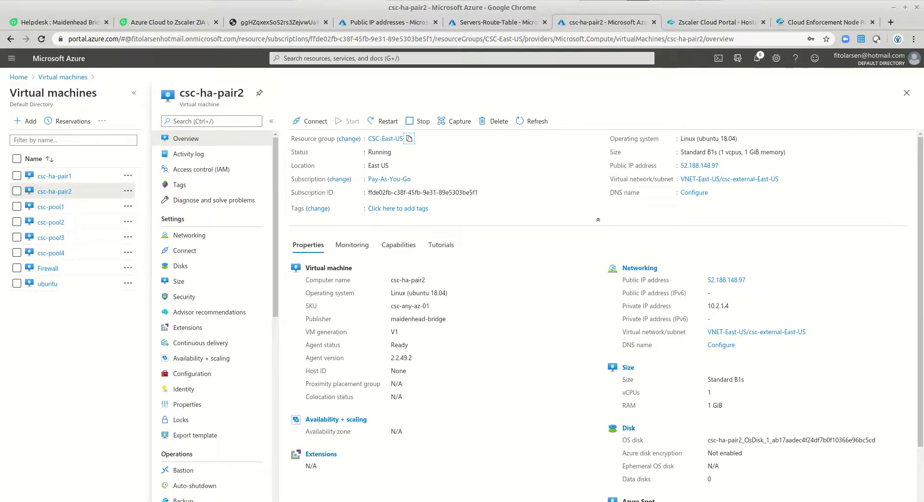
key(alt+Tab)
right_click(85, 492)
click(110, 470)
key(Return)
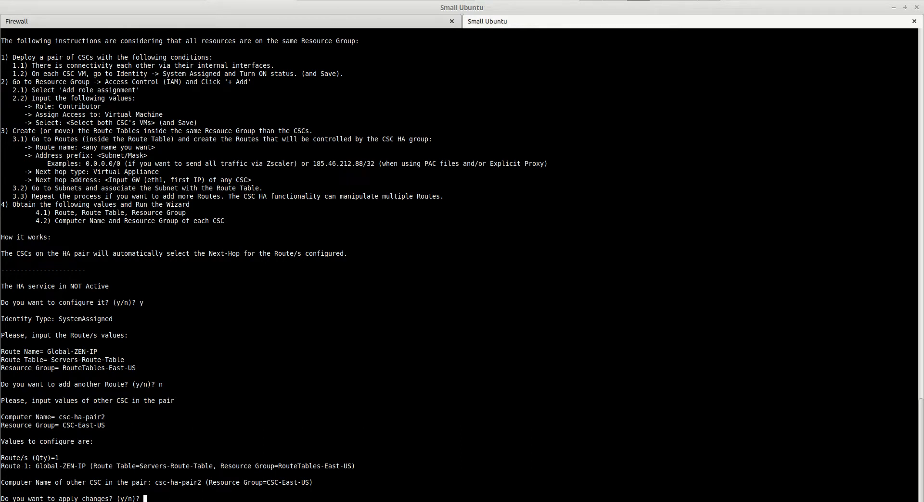
- Examine the CSC HA pair in the network diagram in Chrome, and return to the terminal
click(339, 3)
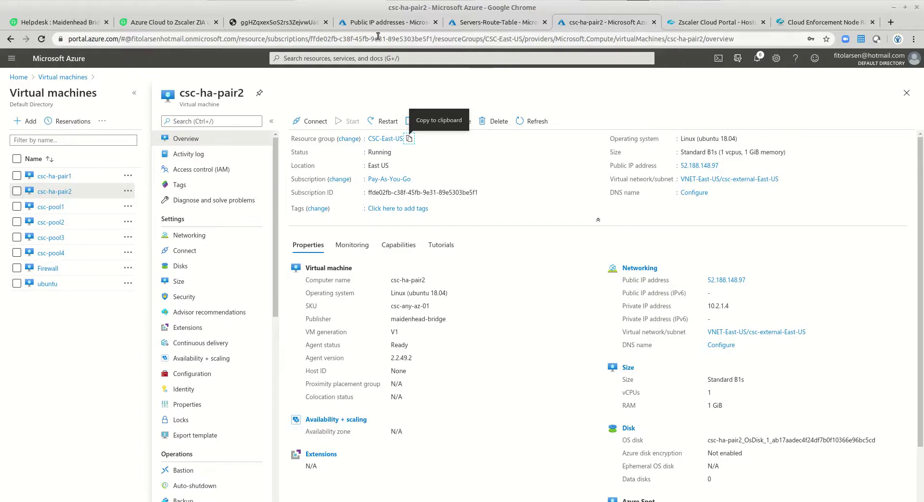
click(256, 25)
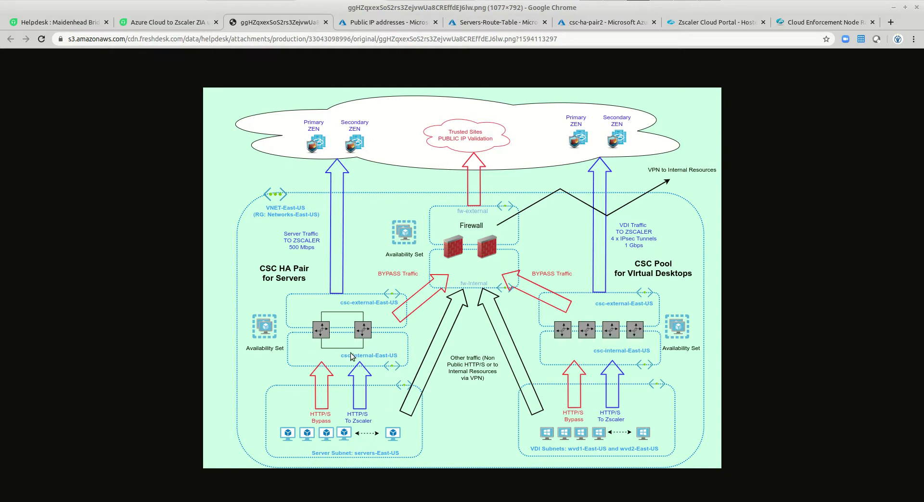
key(alt+Tab)
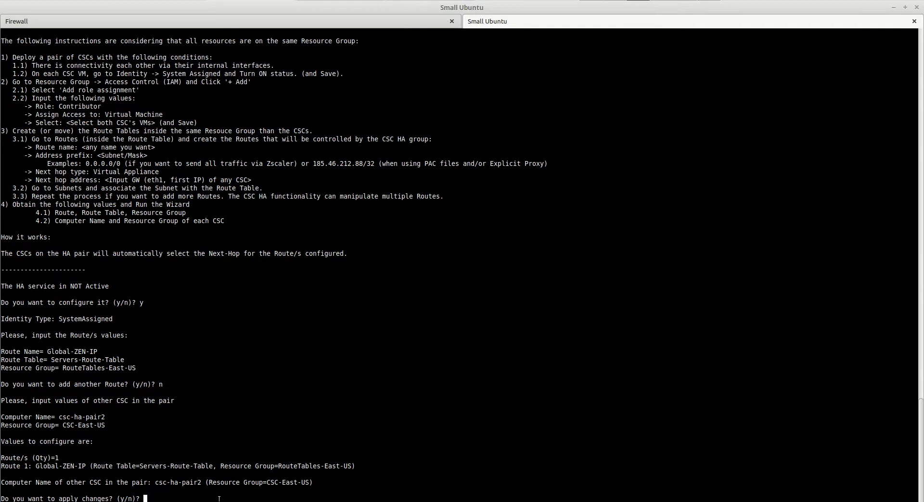
- Apply the High Availability changes on csc-ha-pair1 and return to the admin console's main menu
text(y)
key(Return)
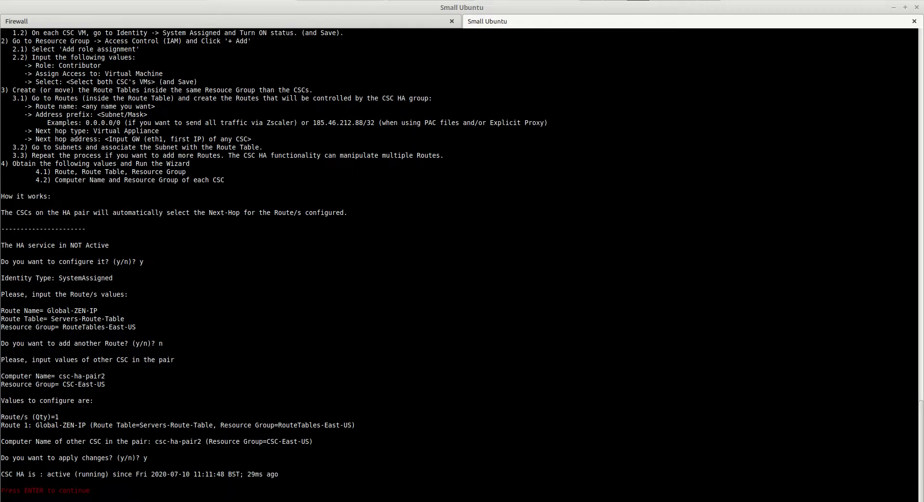
key(Return)
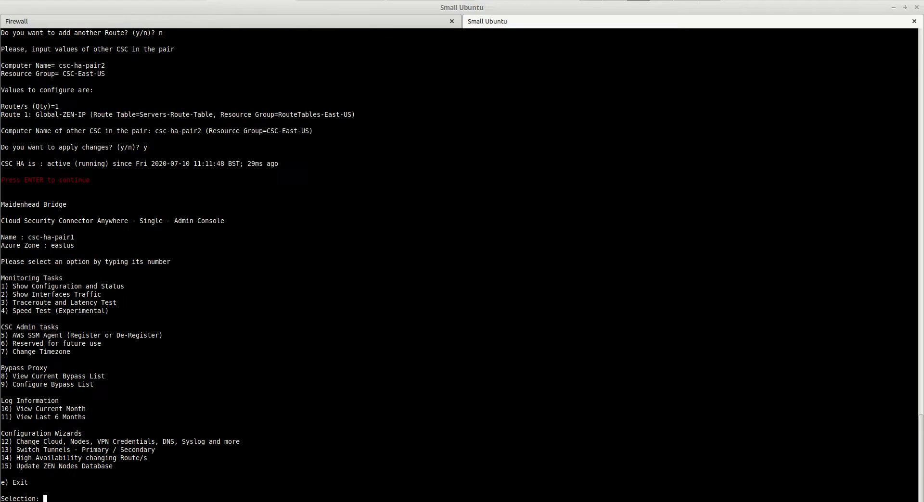
- Show the configuration and status of csc-ha-pair1 to check its High Availability information, and leave the report
text(1)
key(Return)
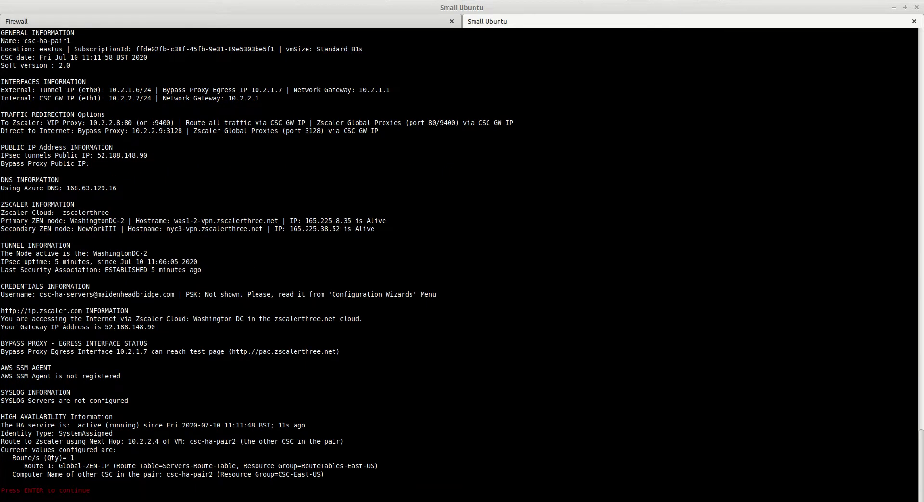
key(Return)
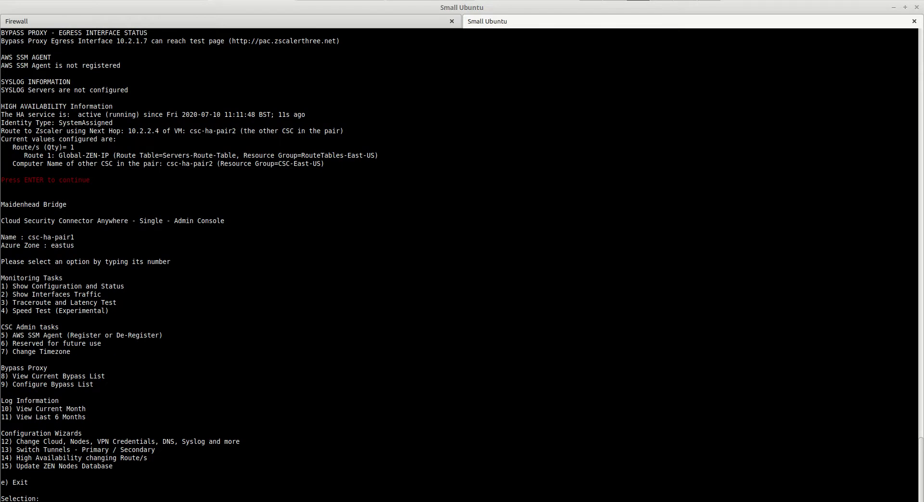
- Exit the csc-ha-pair1 console and connect over SSH to the other CSC at 10.2.2.4 with the csc-az.pem key file
text(1)
text(e)
key(Return)
key(Up)
key(BackSpace)
text(4)
key(Return)
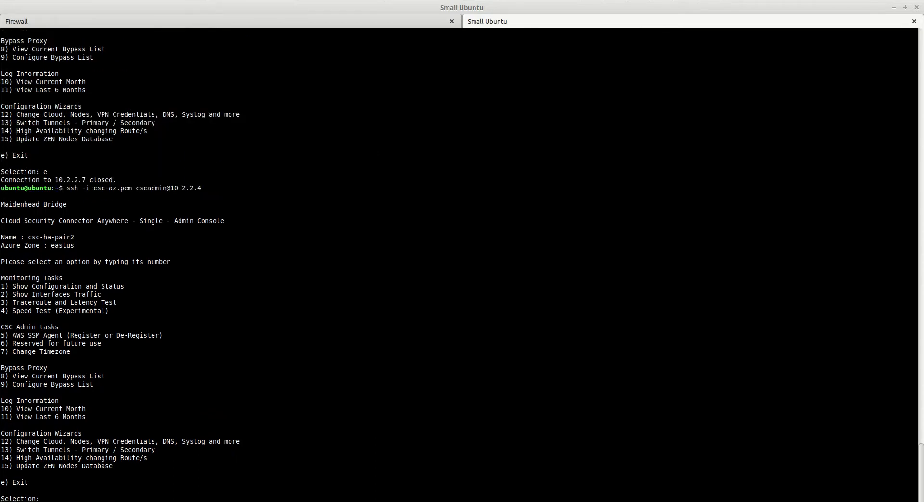
- Start the High Availability changing Route/s wizard on csc-ha-pair2 and agree to configure the HA service
text(14)
key(Return)
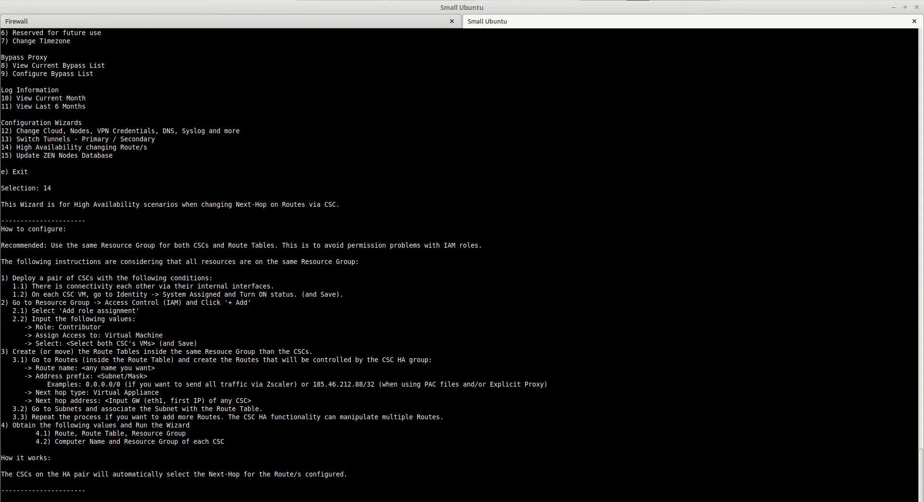
key(Return)
text(y)
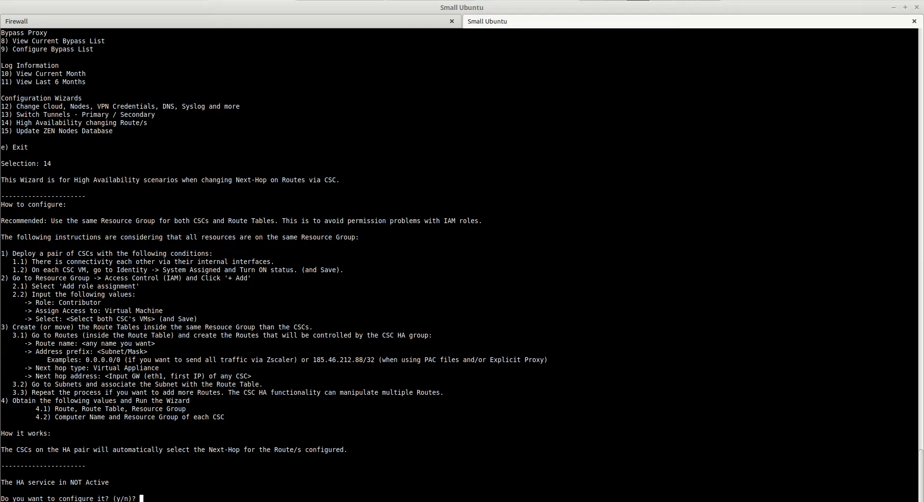
key(Return)
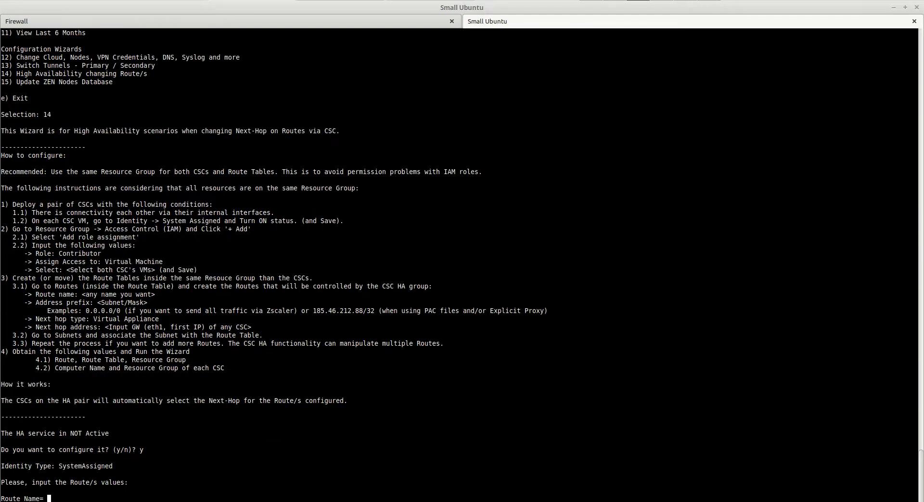
- Copy the route name Global-ZEN-IP from Servers-Route-Table in the Azure portal and enter it as the wizard's Route Name
key(alt+Tab)
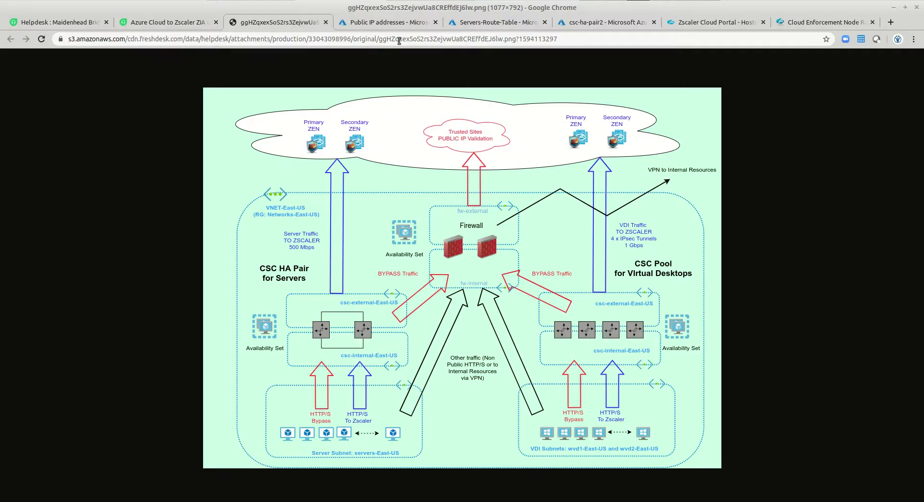
click(474, 24)
drag(184, 265, 144, 268)
right_click(153, 265)
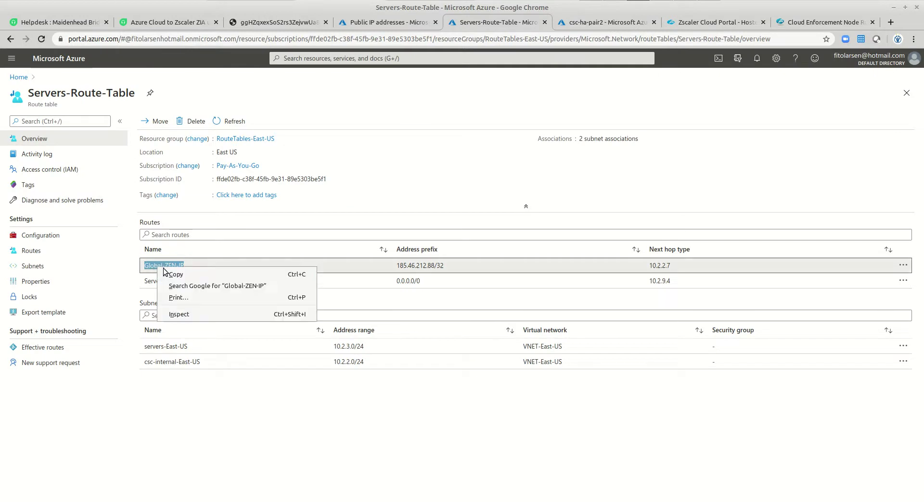
click(173, 276)
key(alt+Tab)
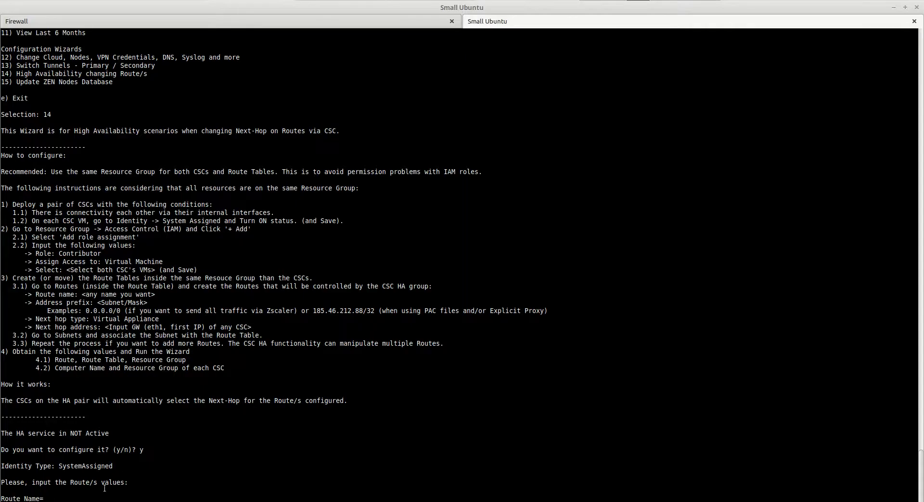
right_click(90, 498)
click(124, 467)
key(Return)
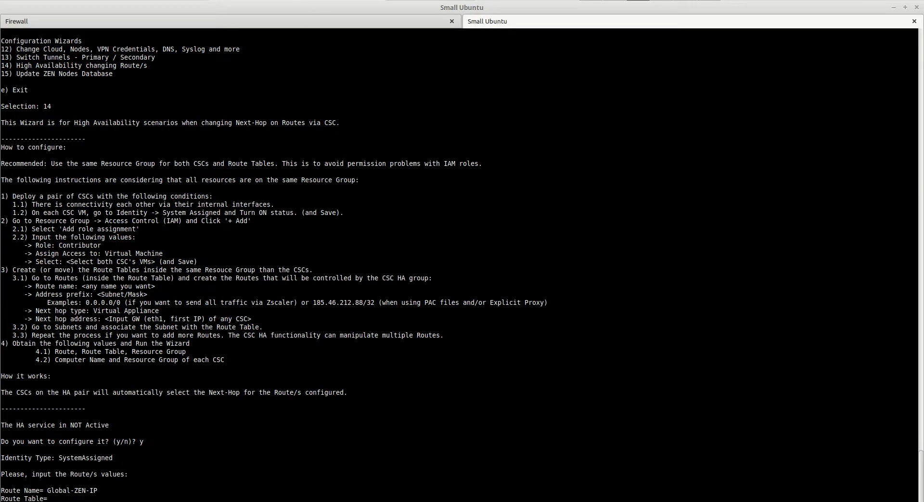
- Copy the route table's name, Servers-Route-Table, from the Azure portal and enter it as the wizard's Route Table
key(alt+Tab)
mouse_move(135, 93)
mouse_down()
mouse_move(29, 93)
mouse_move(135, 93)
mouse_up()
right_click(115, 89)
click(129, 99)
key(alt+Tab)
right_click(58, 439)
click(77, 467)
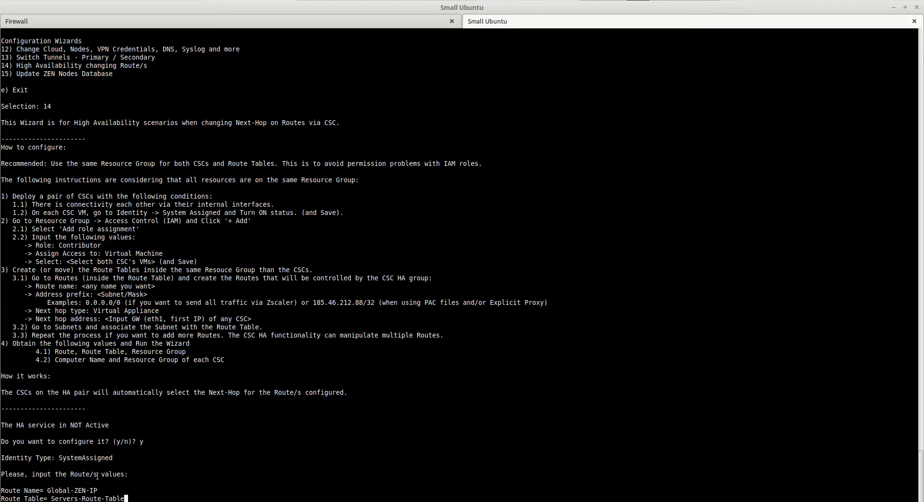
key(Return)
- Enter the route table's resource group RouteTables-East-US, copied from the Azure portal, and decline adding another route
key(alt+Tab)
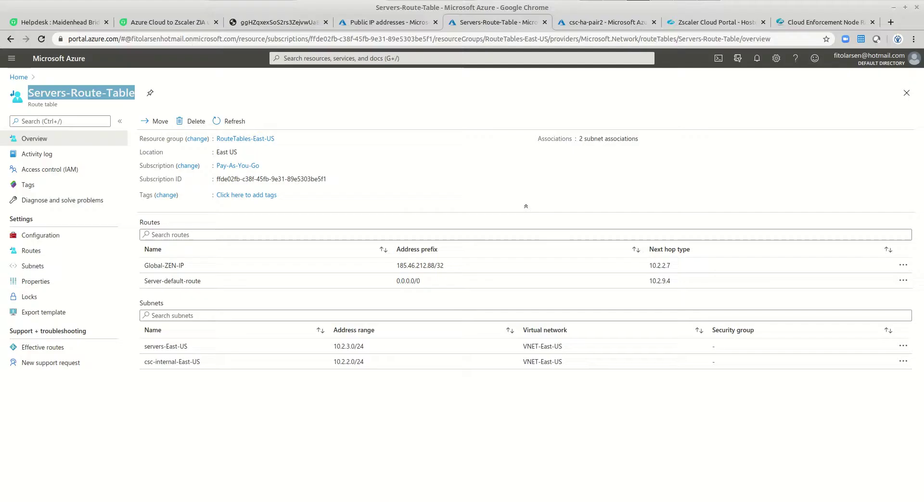
click(280, 139)
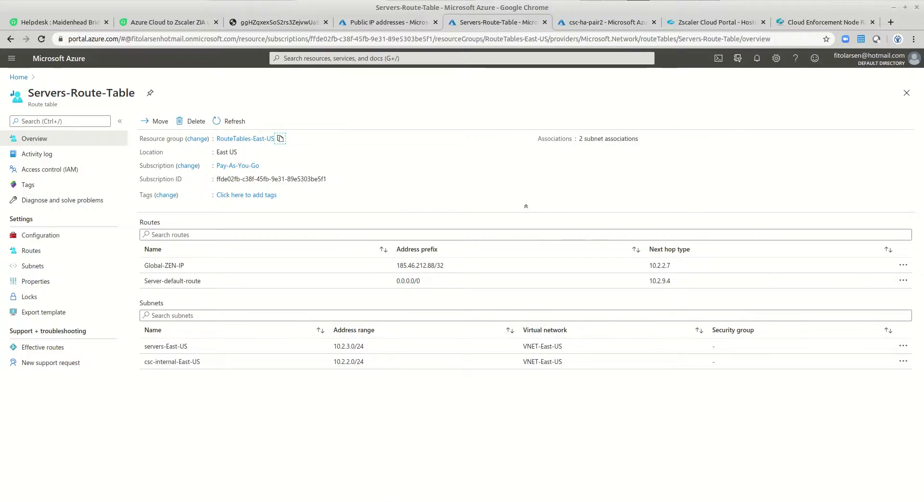
key(alt+Tab)
right_click(77, 496)
click(96, 468)
key(Return)
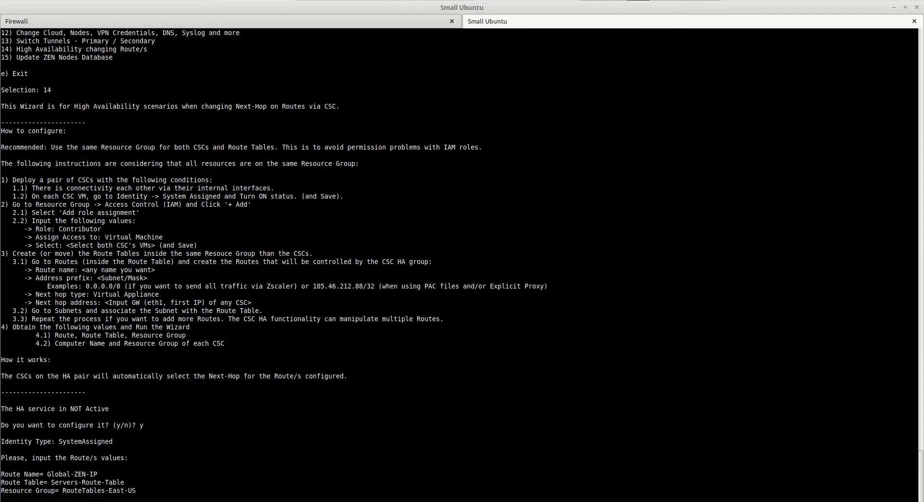
text(n)
key(Return)
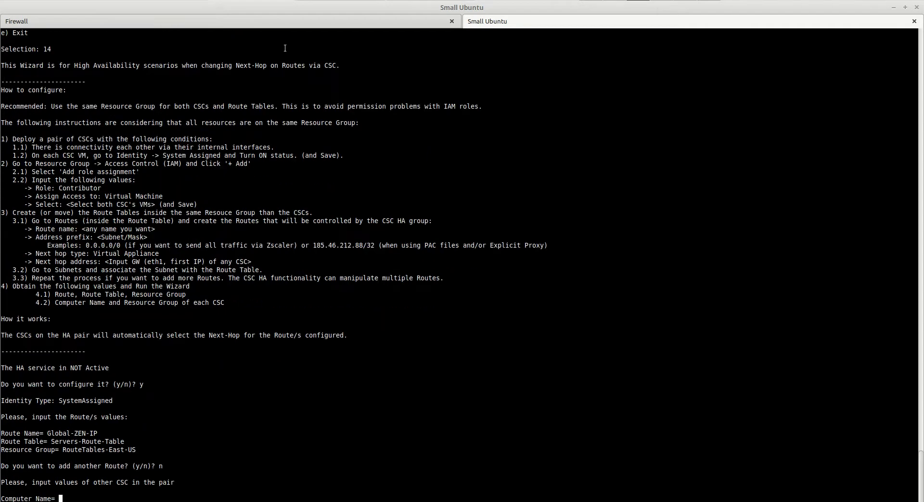
- Copy the name of the csc-ha-pair1 virtual machine from the Azure portal and enter it as the other CSC's Computer Name
key(alt+Tab)
click(581, 27)
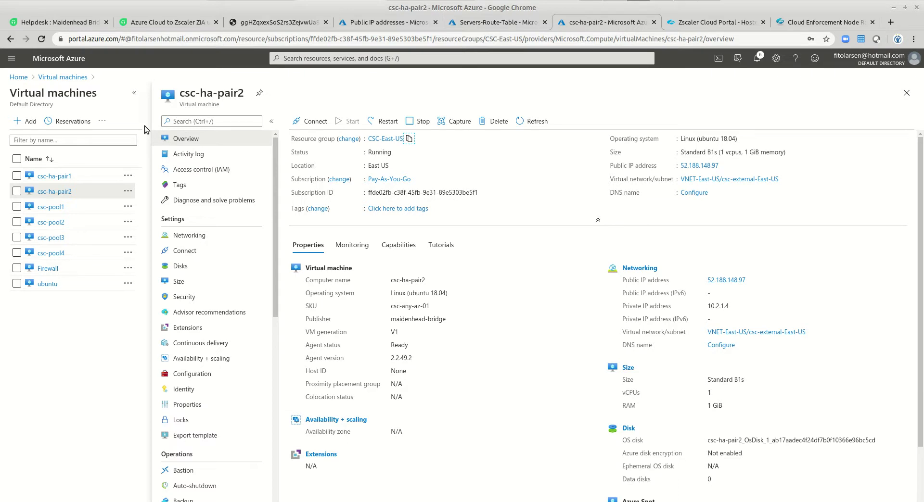
click(55, 177)
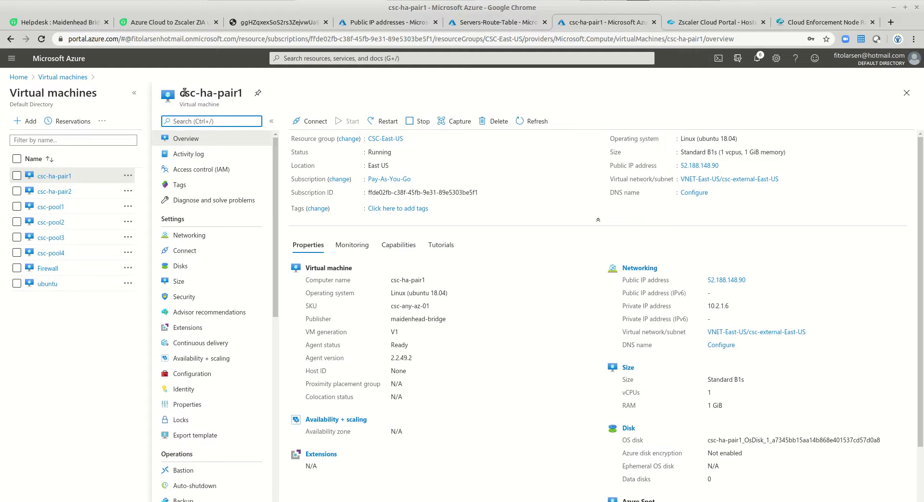
drag(243, 94, 182, 94)
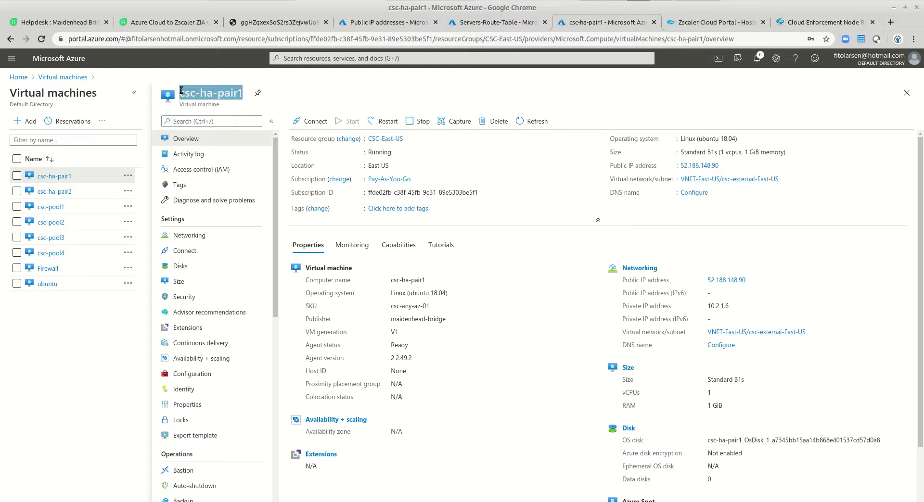
right_click(182, 92)
click(207, 98)
key(alt+Tab)
right_click(81, 496)
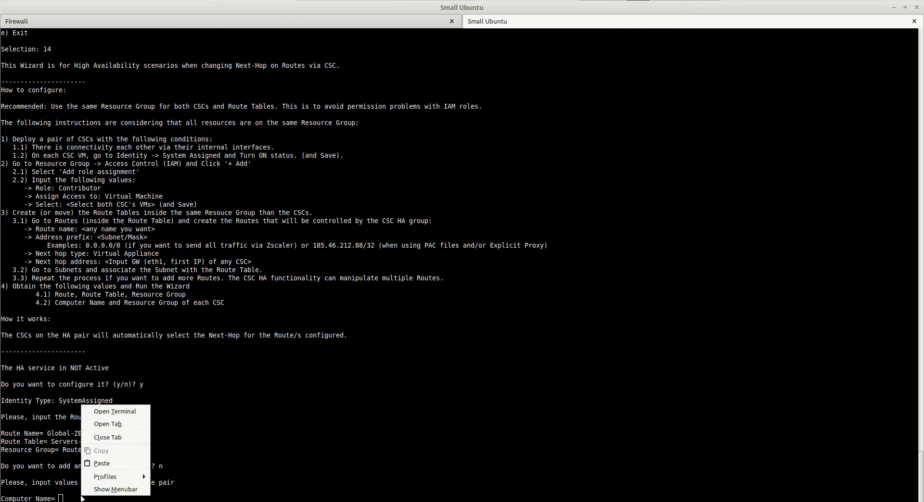
click(103, 466)
key(Return)
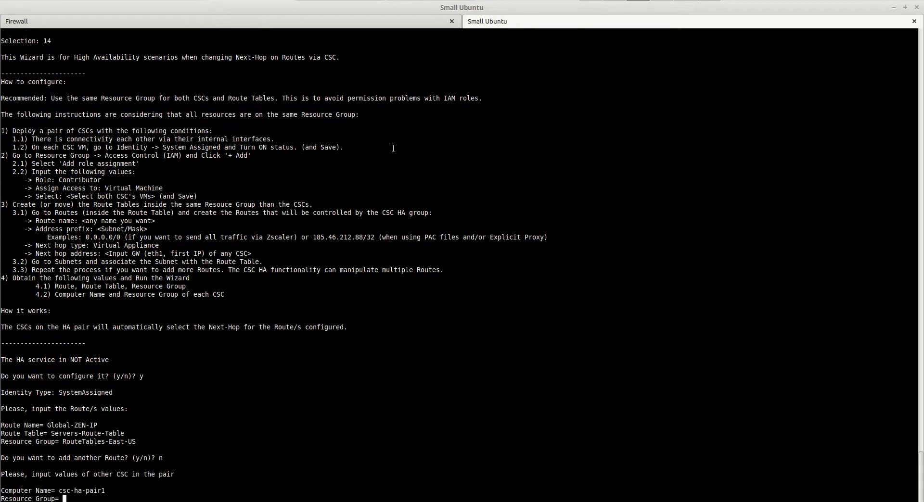
- Copy csc-ha-pair1's resource group CSC-East-US from the Azure portal and enter it as the other CSC's Resource Group
key(alt+Tab)
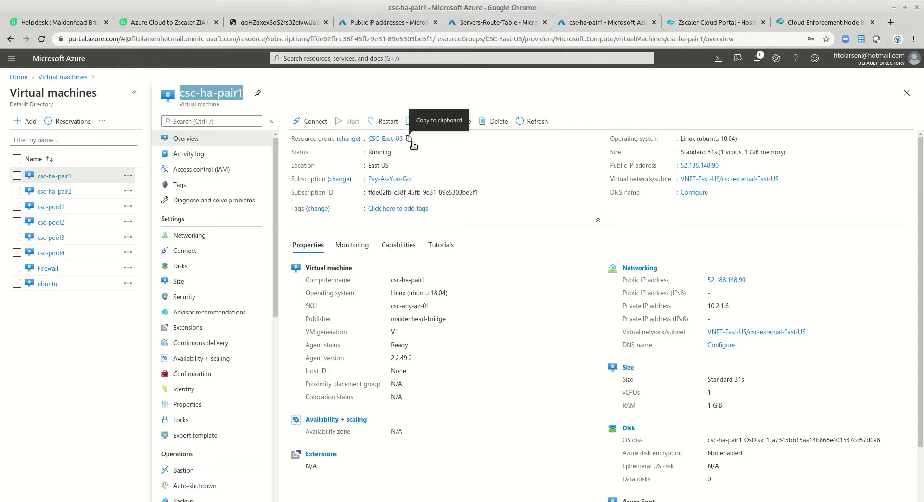
click(409, 139)
key(alt+Tab)
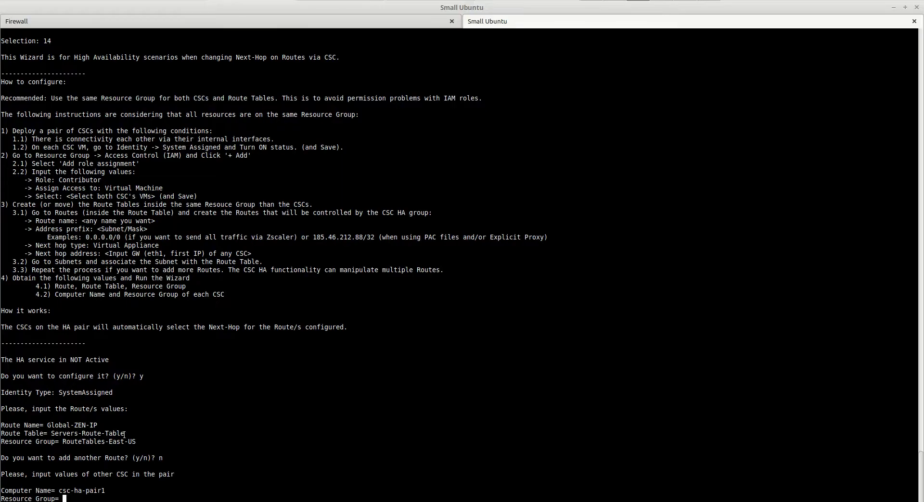
right_click(96, 499)
click(122, 462)
key(Return)
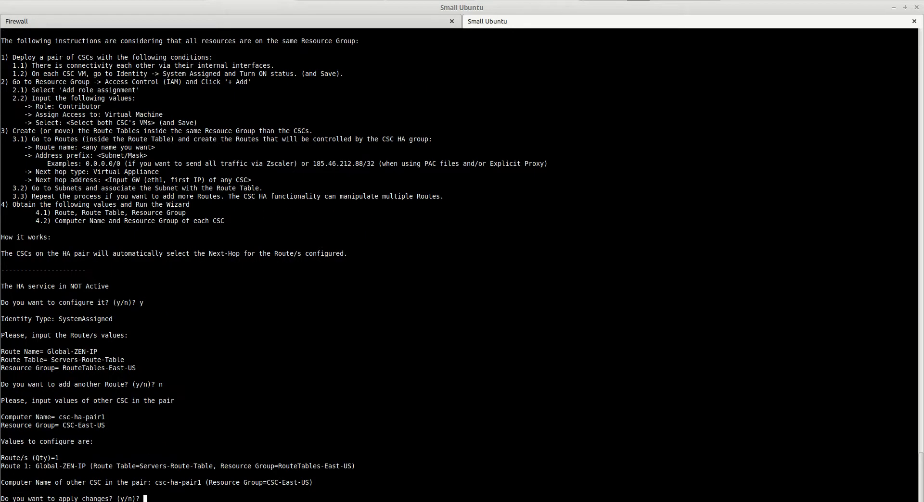
- Apply the High Availability changes on csc-ha-pair2 and return to the admin console's main menu
text(y)
key(Return)
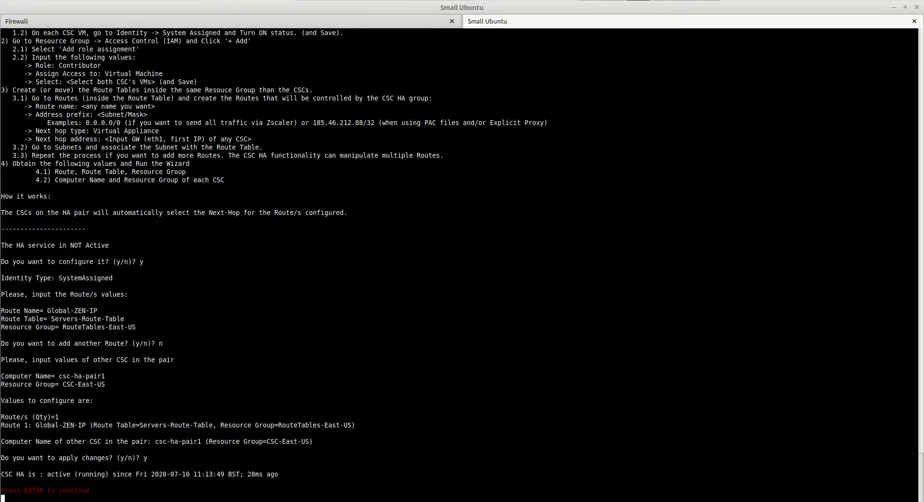
key(Return)
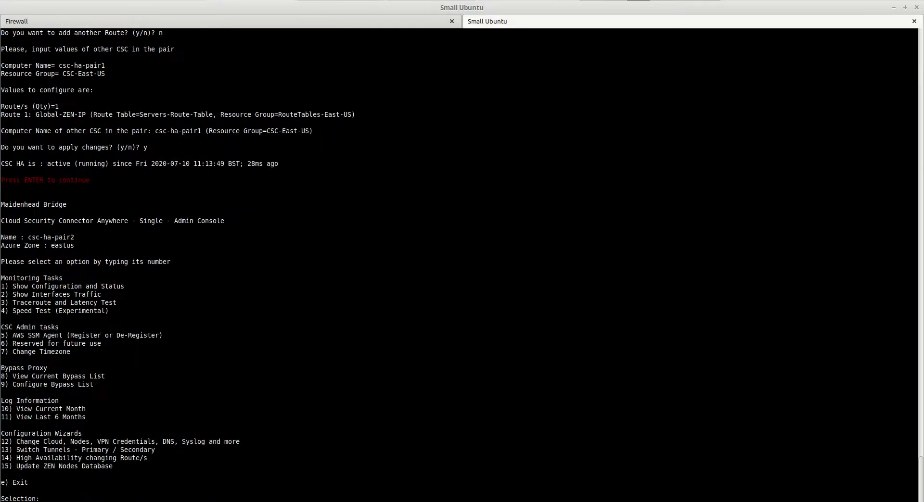
- Exit the csc-ha-pair2 console and connect over SSH to csc-ha-pair1 at 10.2.2.7 with the csc-az.pem key file
text(e)
key(Return)
key(Up)
key(BackSpace)
text(7)
key(Return)
- Show the configuration and status of csc-ha-pair1, check the next hop of its route to Zscaler, and leave the report
text(1)
key(Return)
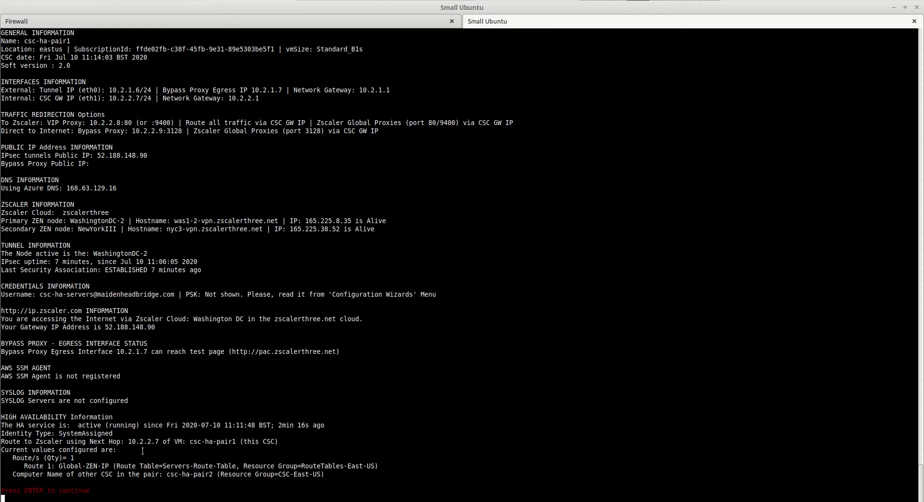
drag(128, 441, 159, 442)
key(Return)
- Exit the csc-ha-pair1 console and reconnect over SSH to csc-ha-pair2 at 10.2.2.4 with the csc-az.pem key file
text(election:)
key(Return)
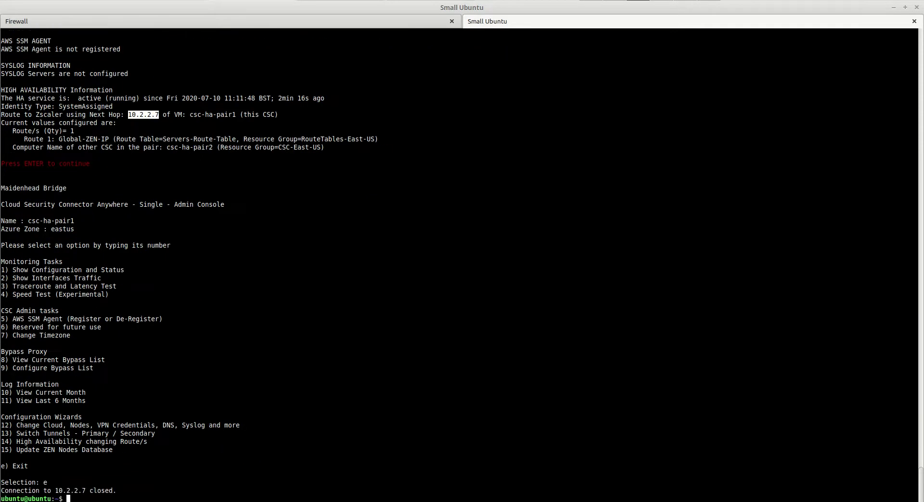
key(Up)
key(BackSpace)
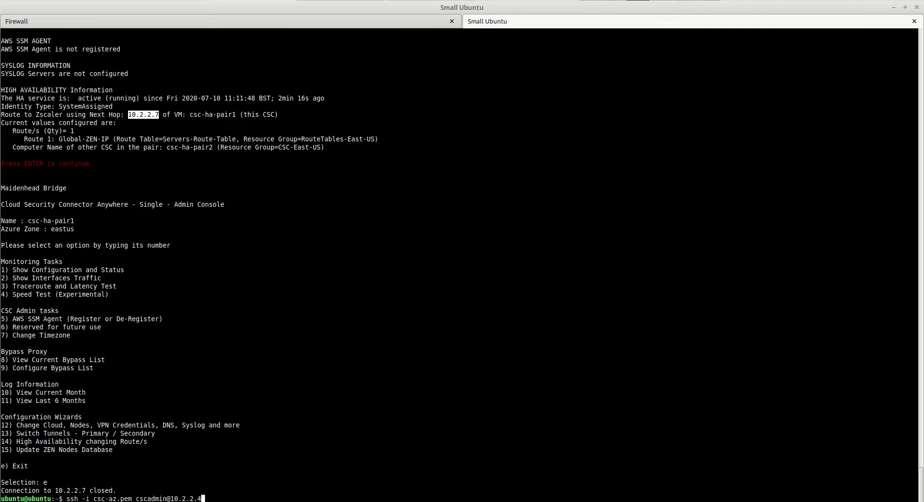
text(4)
key(Return)
- Show the configuration and status of csc-ha-pair2 and compare its next hop to Zscaler with the Global-ZEN-IP route in Servers-Route-Table
text(1)
key(Return)
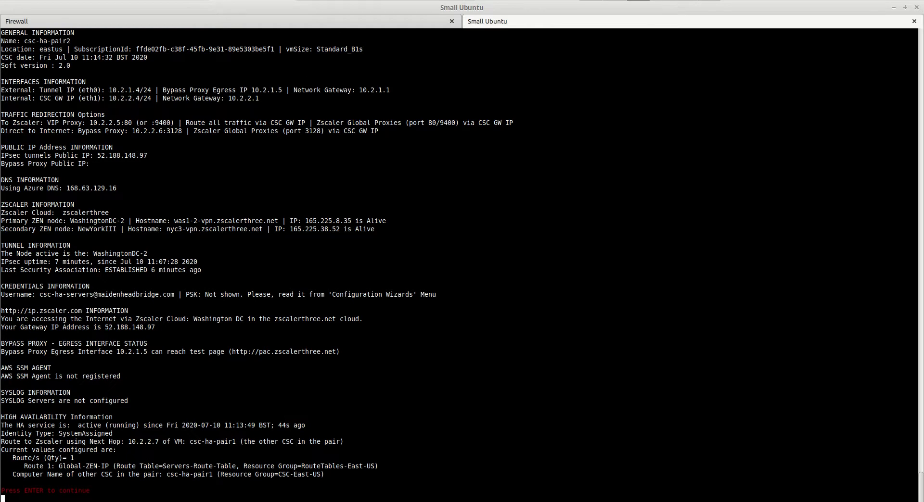
key(alt+Tab)
click(498, 22)
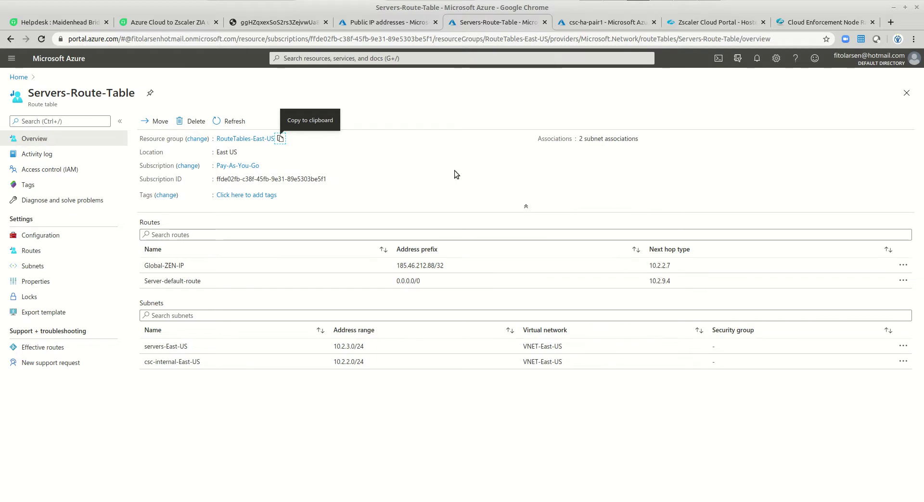
key(alt+Tab)
drag(128, 442, 174, 443)
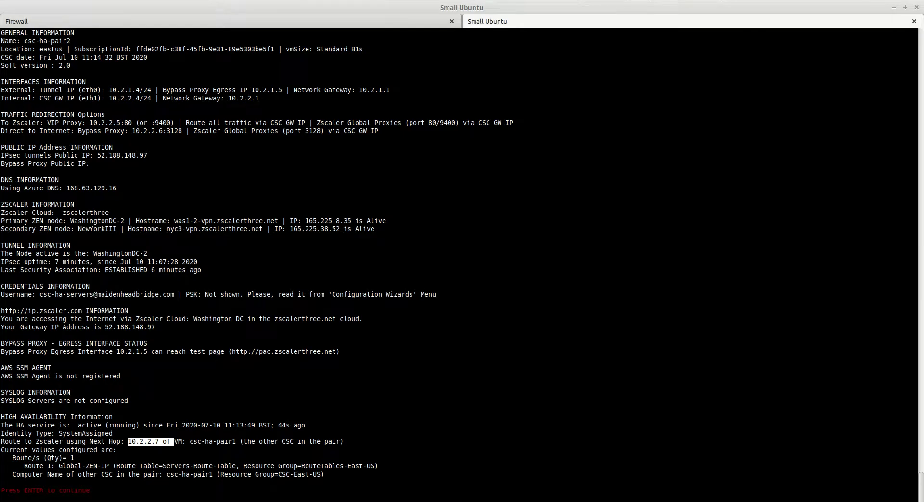
key(alt+Tab)
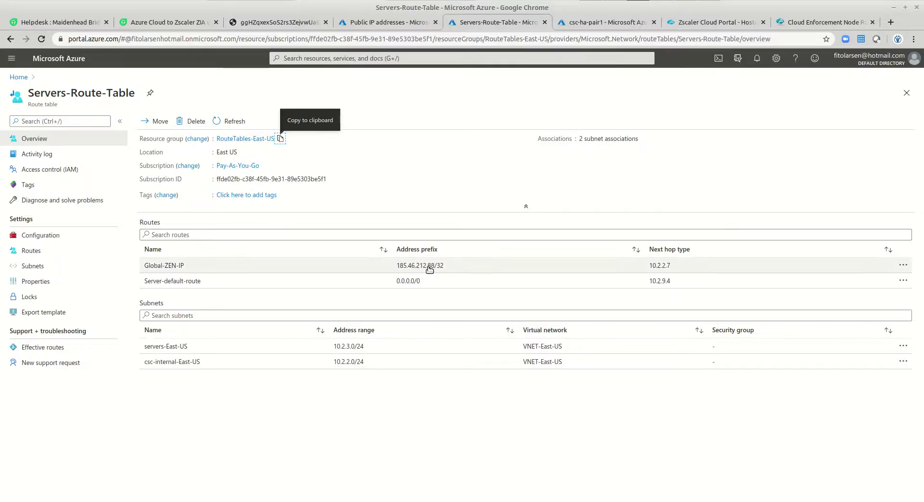
- Review the network architecture diagram alongside the routes in Servers-Route-Table
click(277, 22)
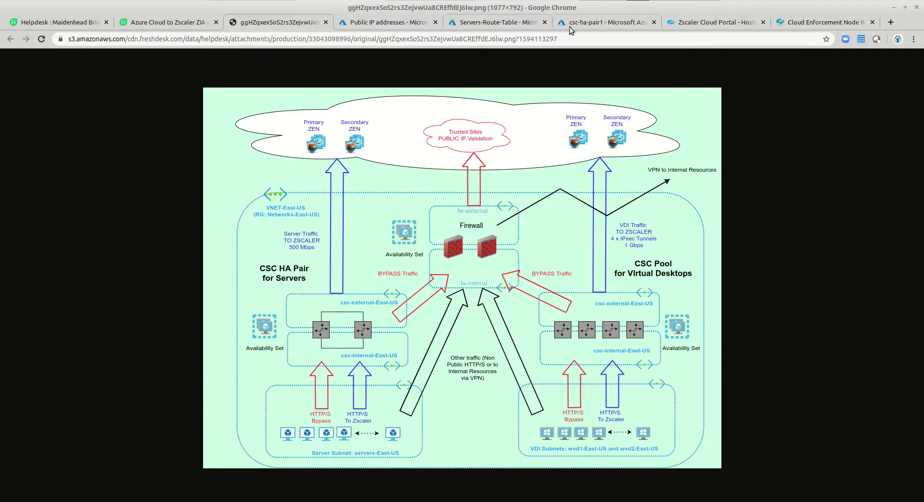
click(523, 24)
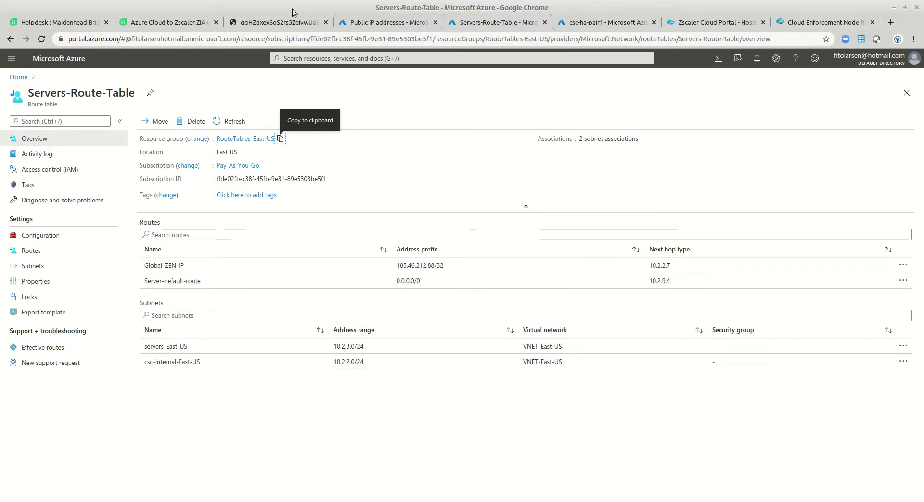
click(279, 22)
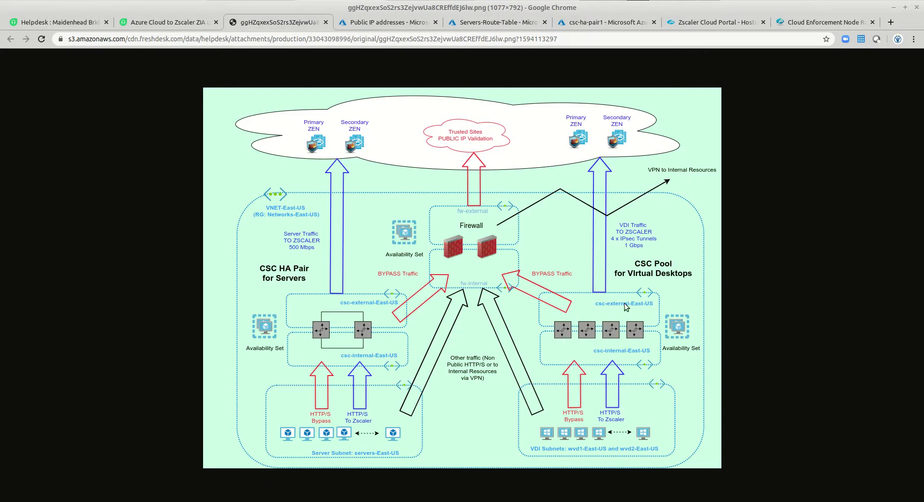
click(813, 2)
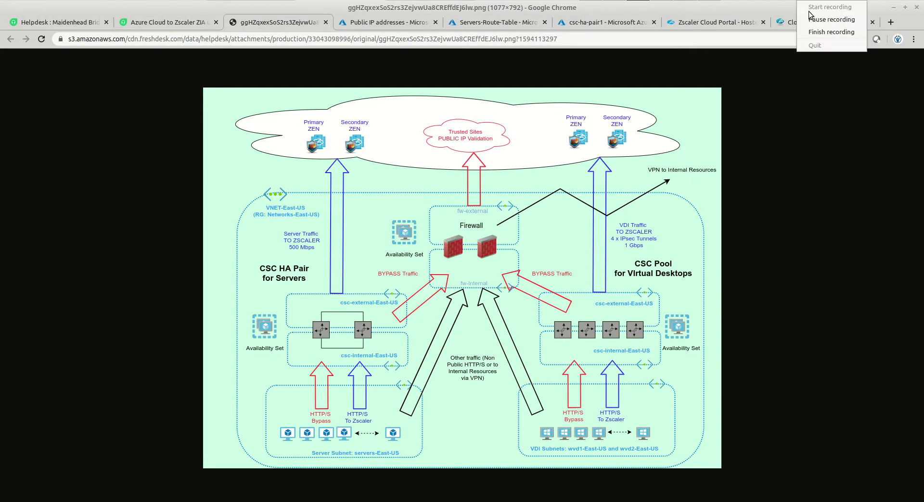